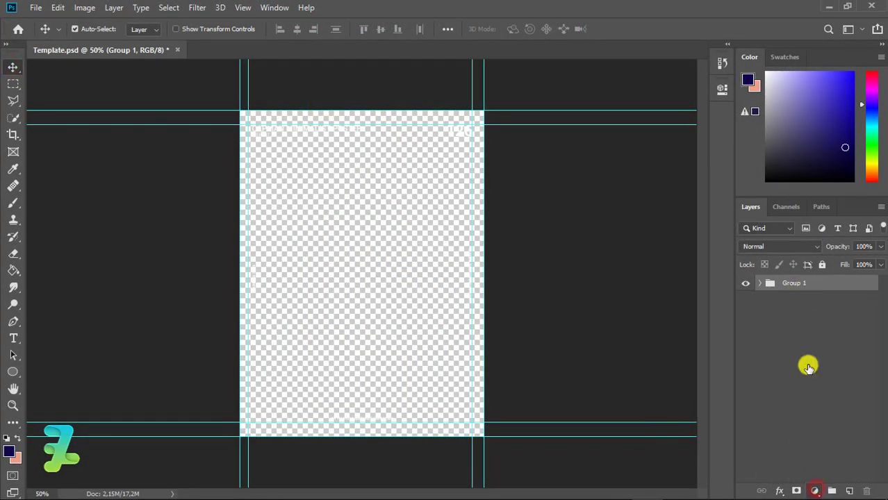
# Step: Add a solid color fill layer in pale green #acdcc9 and place it below Group 1
pyautogui.click(815, 491)
pyautogui.click(793, 156)
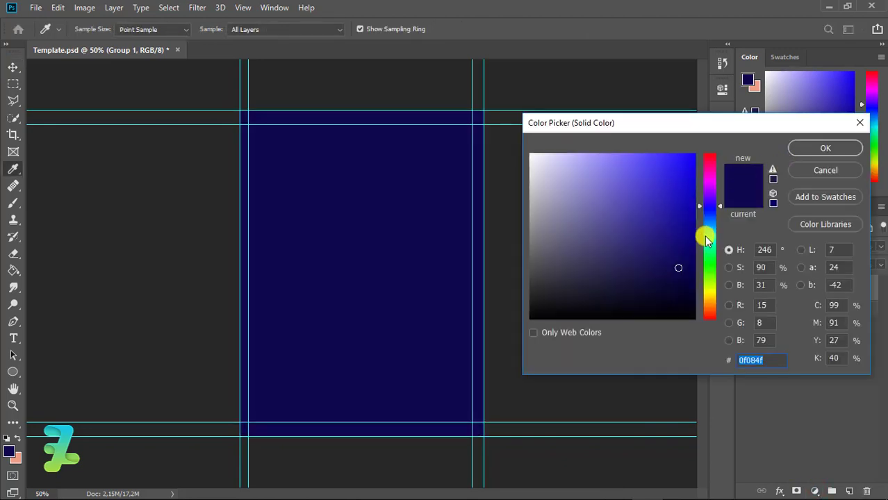
pyautogui.moveTo(711, 247)
pyautogui.mouseDown()
pyautogui.moveTo(597, 110)
pyautogui.moveTo(660, 179)
pyautogui.moveTo(620, 173)
pyautogui.mouseUp()
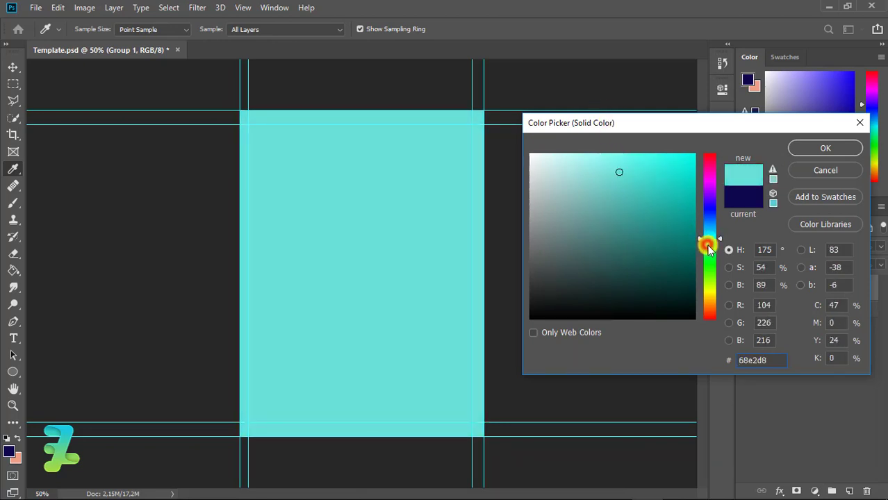
pyautogui.moveTo(710, 249); pyautogui.dragTo(716, 244)
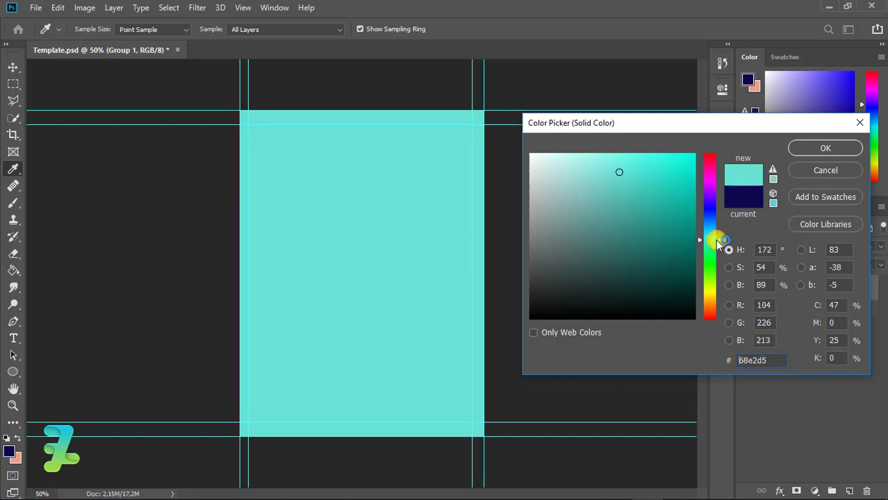
pyautogui.moveTo(623, 166); pyautogui.dragTo(617, 146)
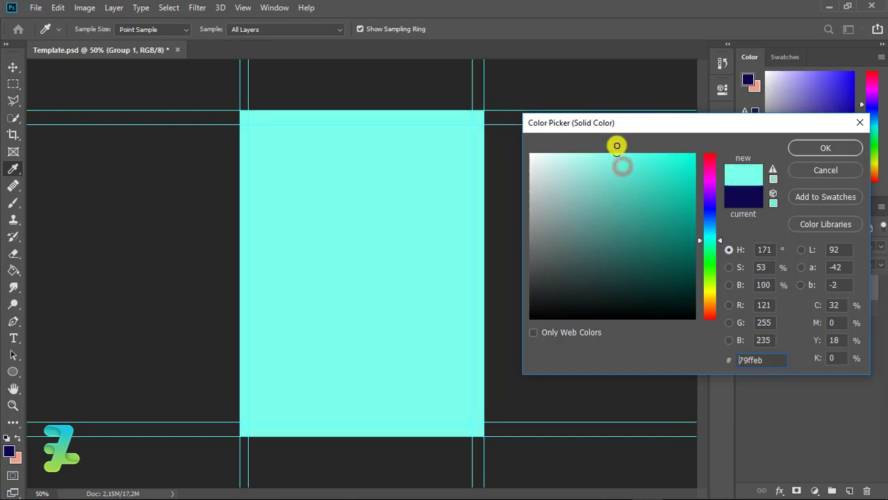
pyautogui.moveTo(633, 184)
pyautogui.mouseDown()
pyautogui.moveTo(579, 170)
pyautogui.moveTo(596, 182)
pyautogui.moveTo(575, 180)
pyautogui.mouseUp()
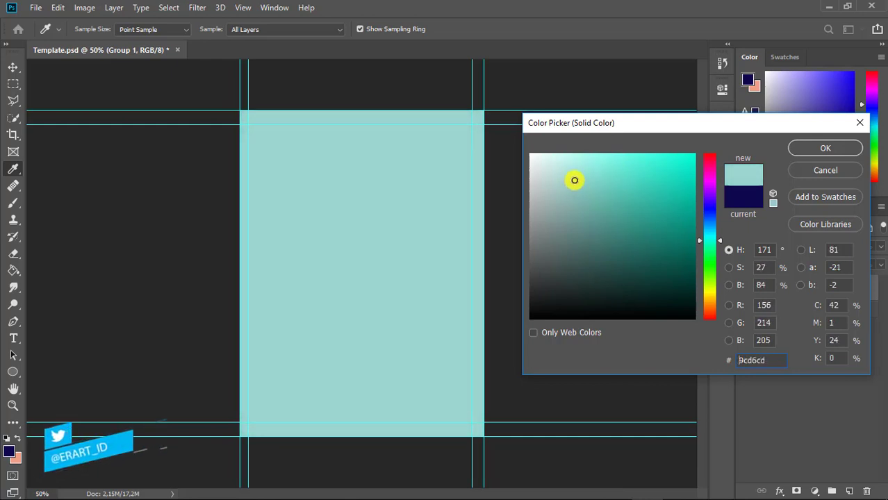
pyautogui.click(718, 239)
pyautogui.moveTo(718, 239); pyautogui.dragTo(722, 248)
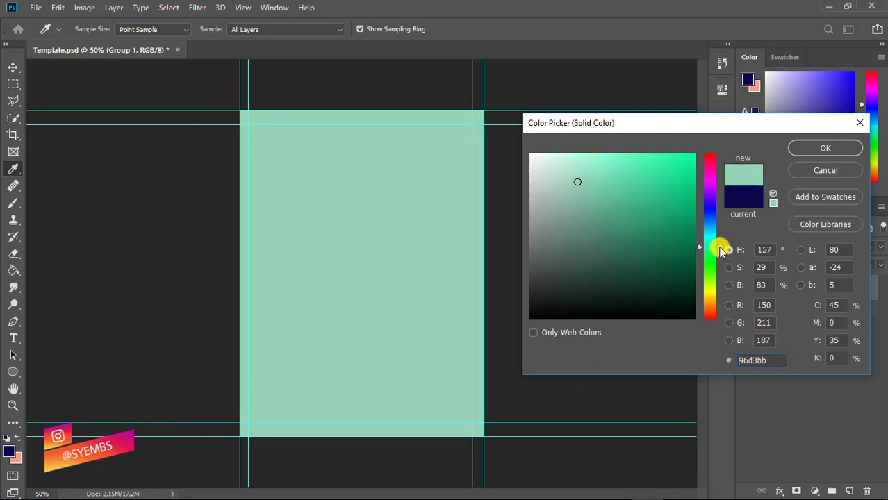
pyautogui.click(579, 168)
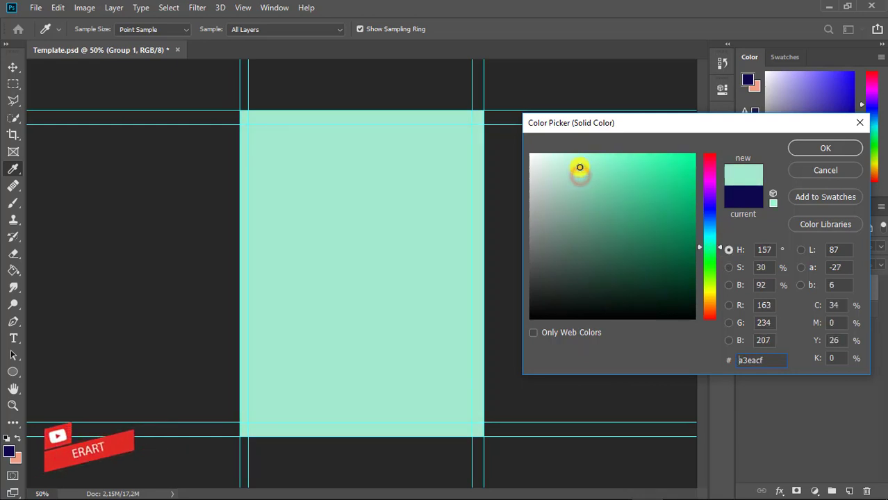
pyautogui.moveTo(579, 167)
pyautogui.mouseDown()
pyautogui.moveTo(571, 159)
pyautogui.moveTo(577, 171)
pyautogui.moveTo(565, 182)
pyautogui.moveTo(566, 174)
pyautogui.mouseUp()
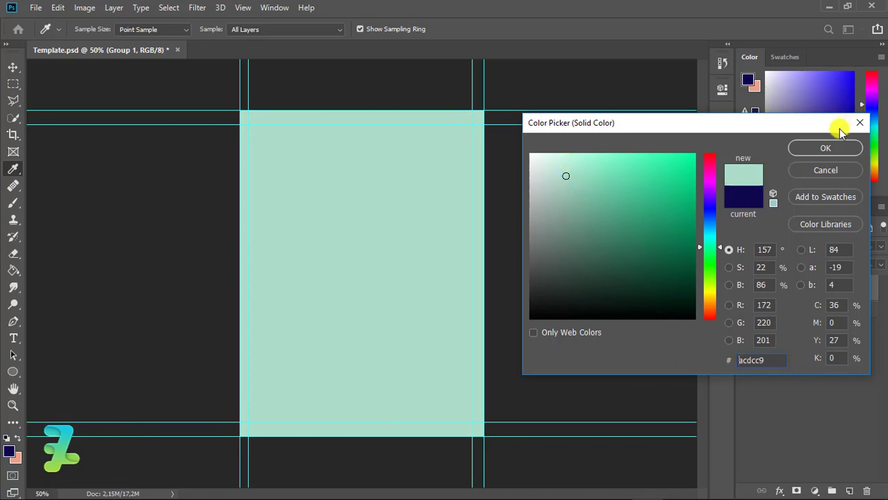
pyautogui.click(833, 149)
pyautogui.moveTo(768, 288); pyautogui.dragTo(774, 322)
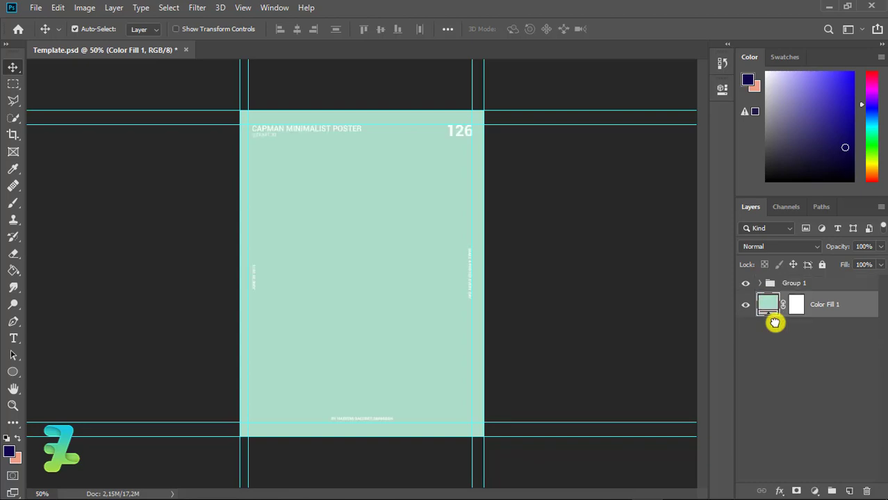
# Step: Add a new layer above the color fill and set the foreground color to black
pyautogui.click(849, 491)
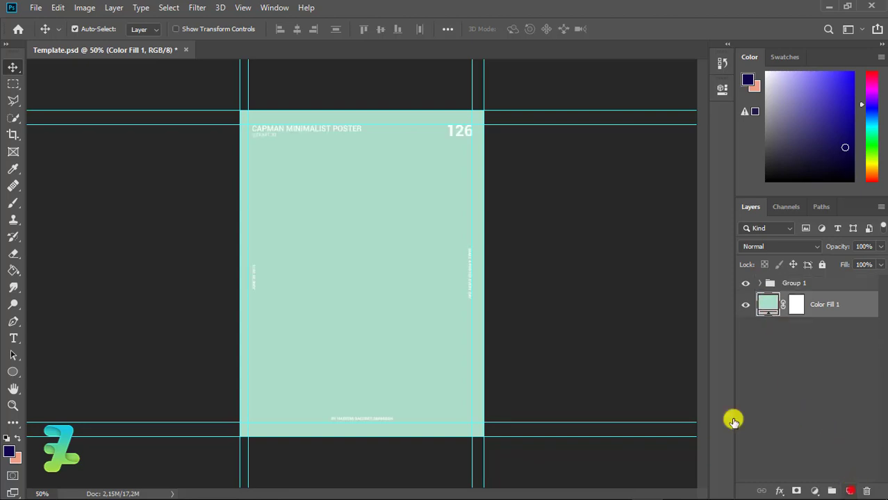
pyautogui.click(13, 374)
pyautogui.click(10, 456)
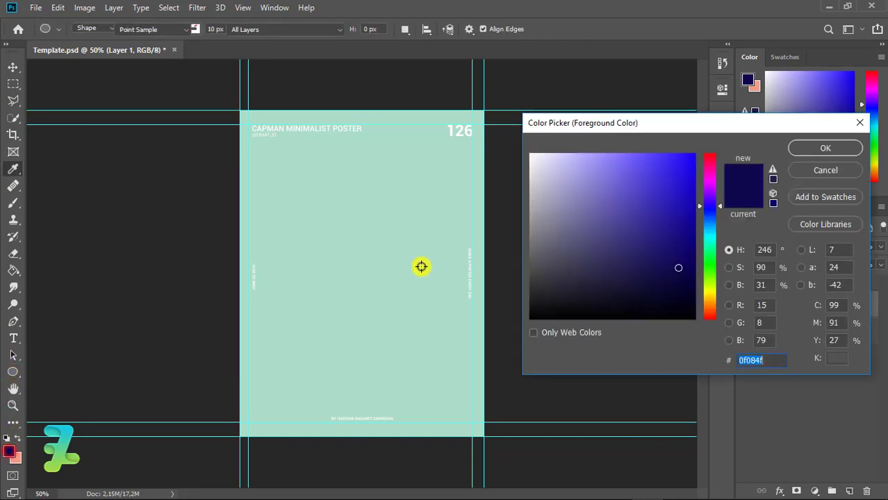
pyautogui.moveTo(537, 279); pyautogui.dragTo(514, 340)
pyautogui.click(815, 147)
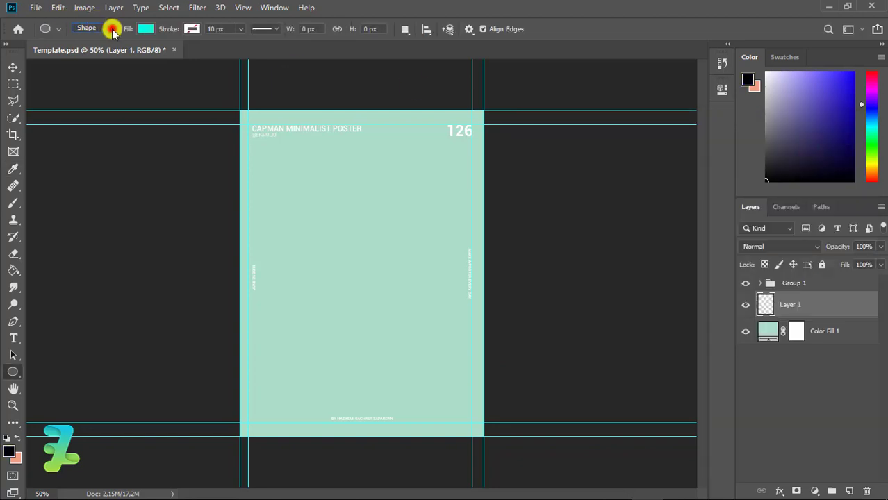
# Step: Draw a circle about 388 px in diameter near the middle of the poster as a shape with solid black fill
pyautogui.click(112, 30)
pyautogui.click(103, 39)
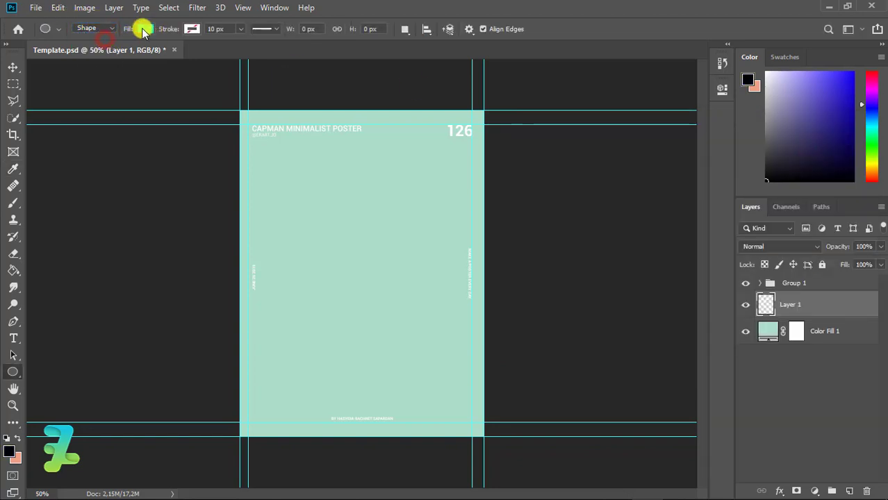
pyautogui.click(144, 29)
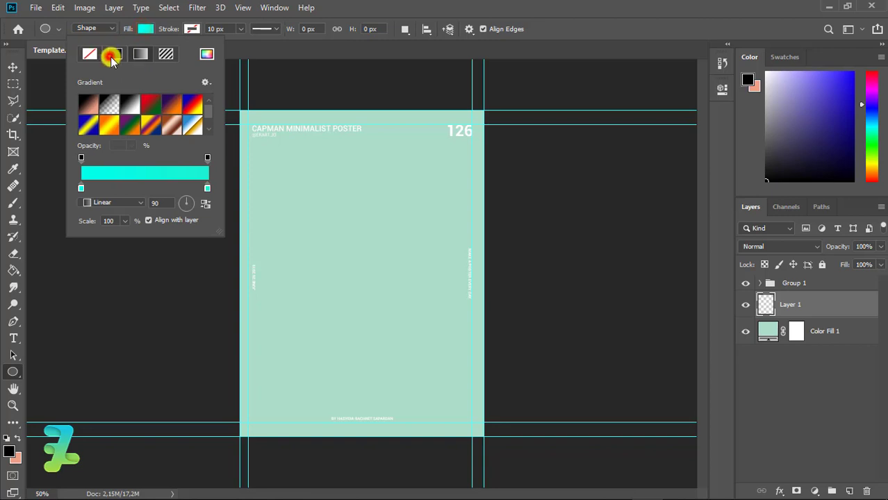
pyautogui.click(111, 59)
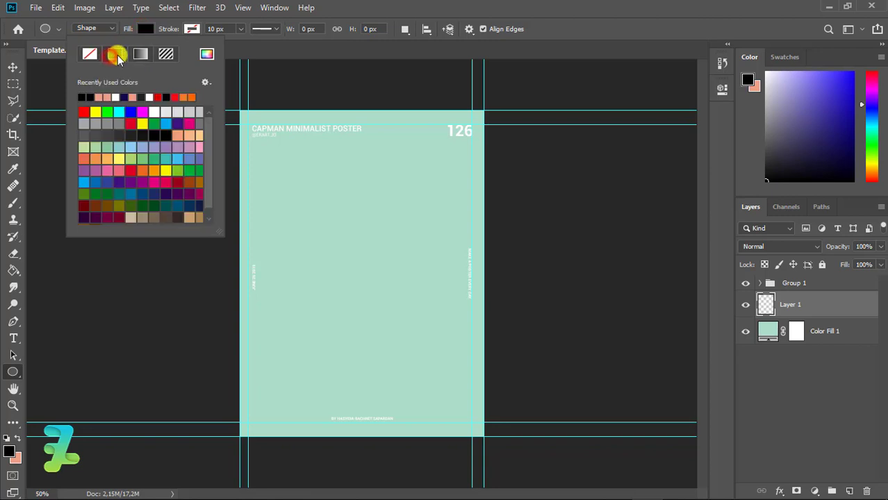
pyautogui.click(308, 186)
pyautogui.moveTo(379, 253); pyautogui.dragTo(434, 312)
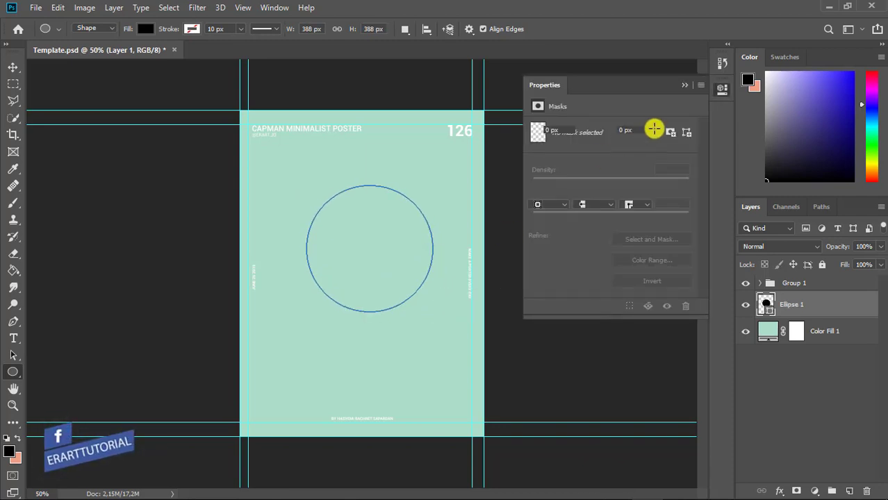
pyautogui.click(685, 85)
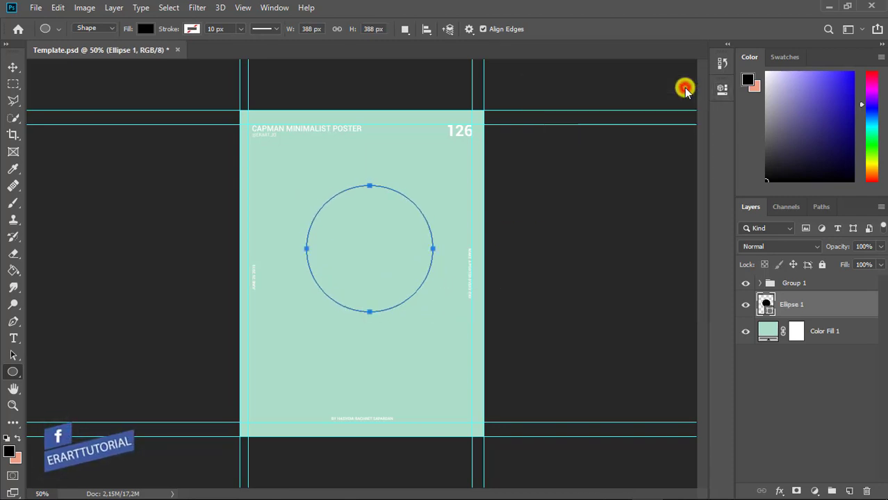
# Step: Center the circle horizontally and vertically on the whole canvas, and clear the selection
pyautogui.click(13, 67)
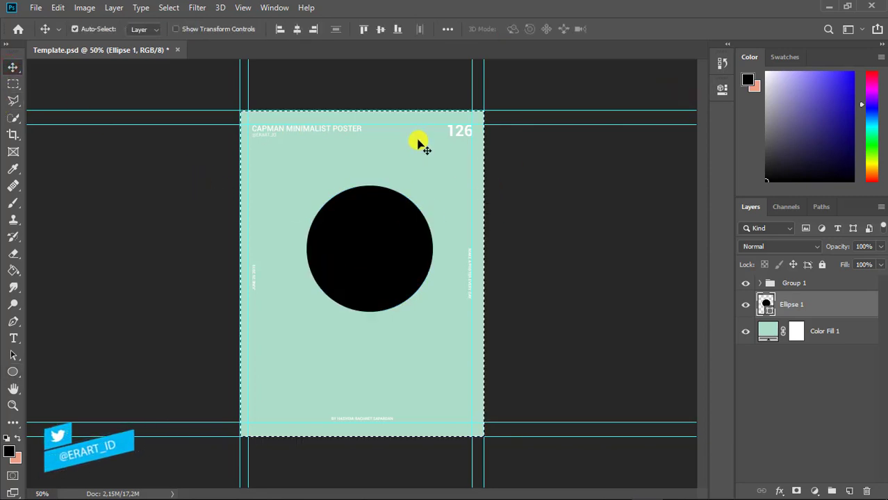
pyautogui.hotkey('ctrl', 'a')
pyautogui.click(297, 29)
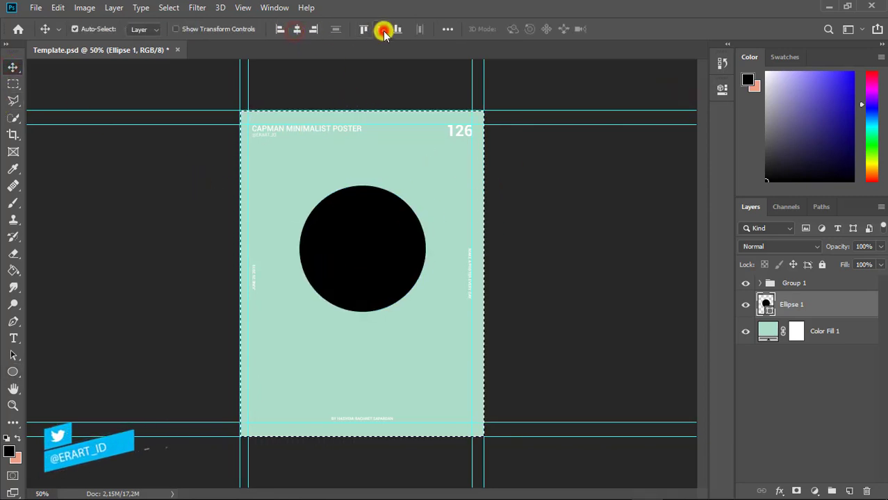
pyautogui.click(381, 30)
pyautogui.hotkey('ctrl', 'd')
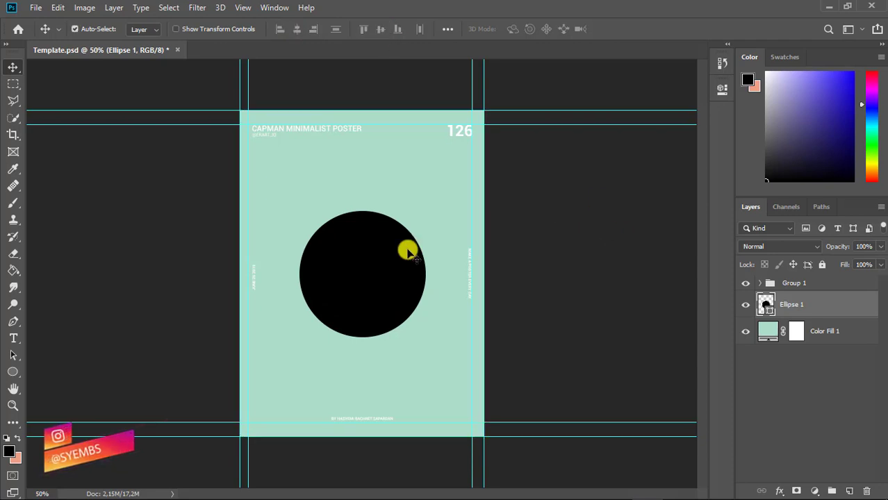
# Step: Change the circle's fill to dark gray #1d1d1d
pyautogui.click(13, 372)
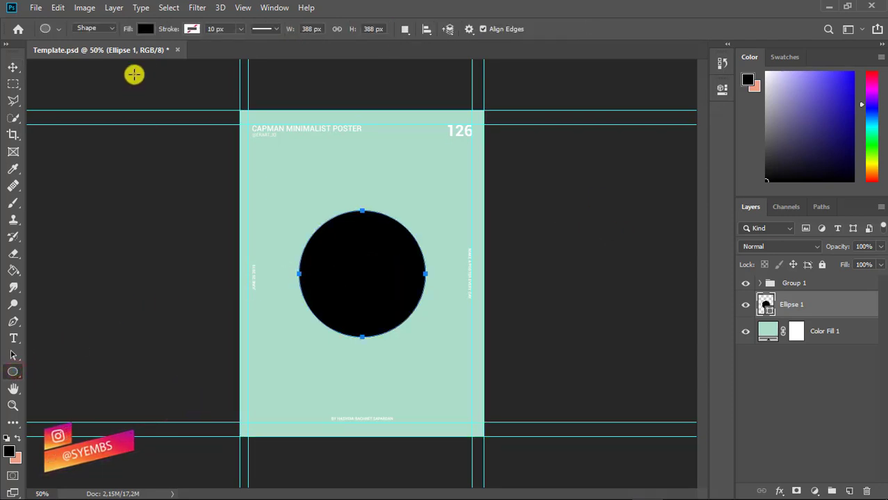
pyautogui.click(144, 28)
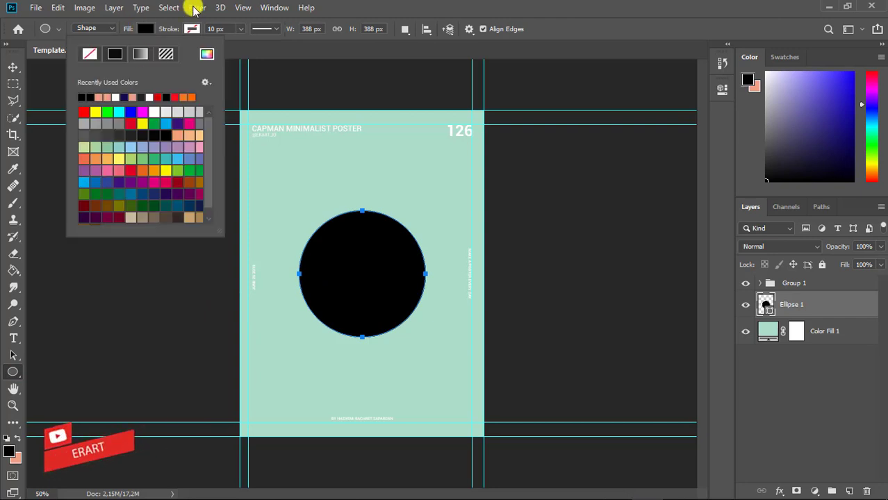
pyautogui.click(207, 52)
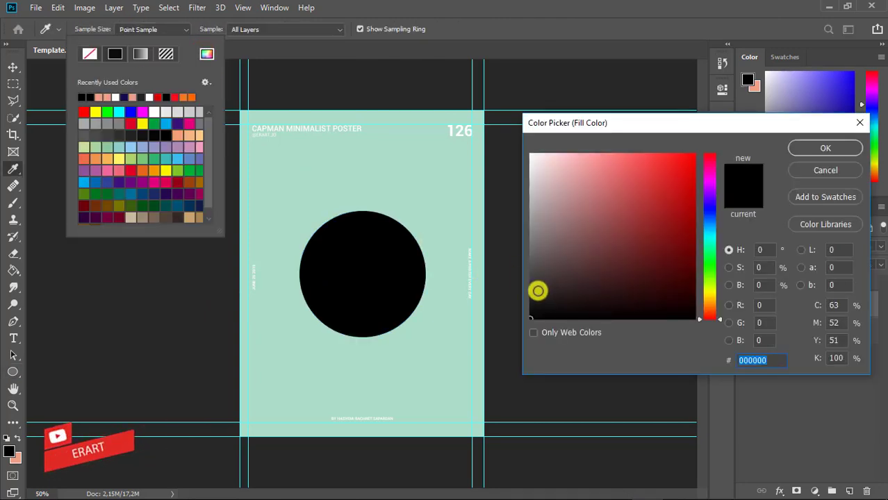
pyautogui.moveTo(538, 290); pyautogui.dragTo(526, 301)
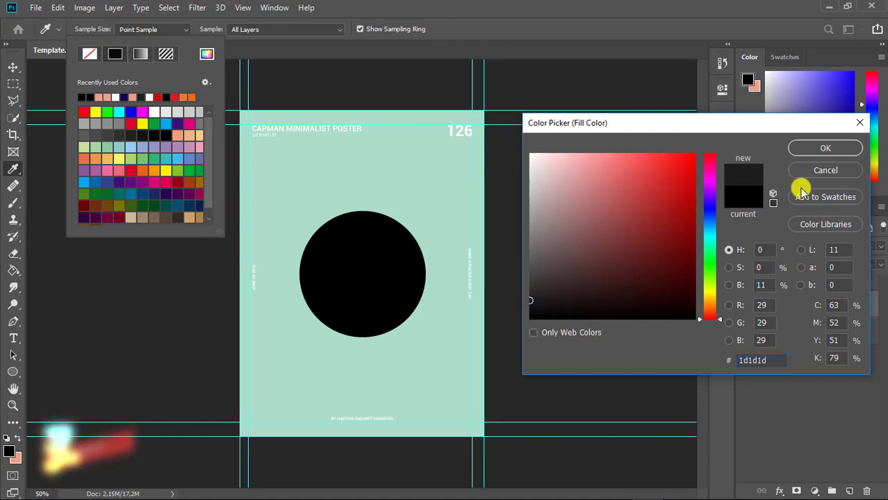
pyautogui.click(809, 149)
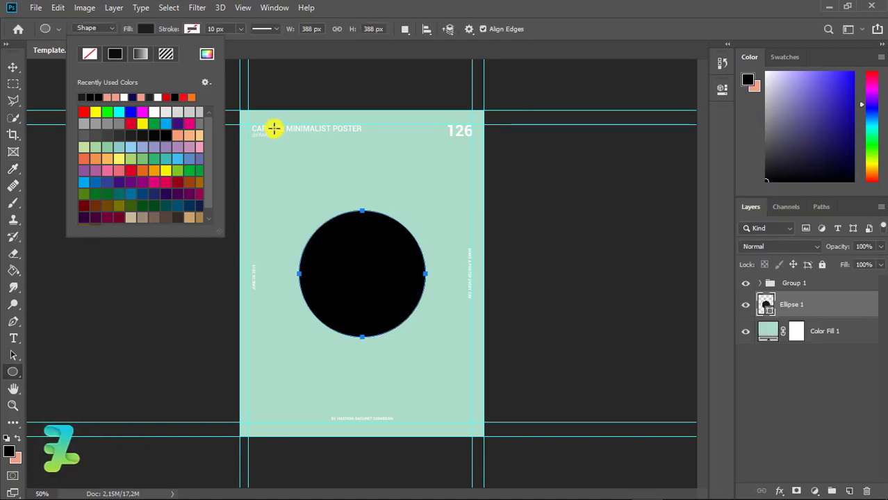
pyautogui.click(9, 62)
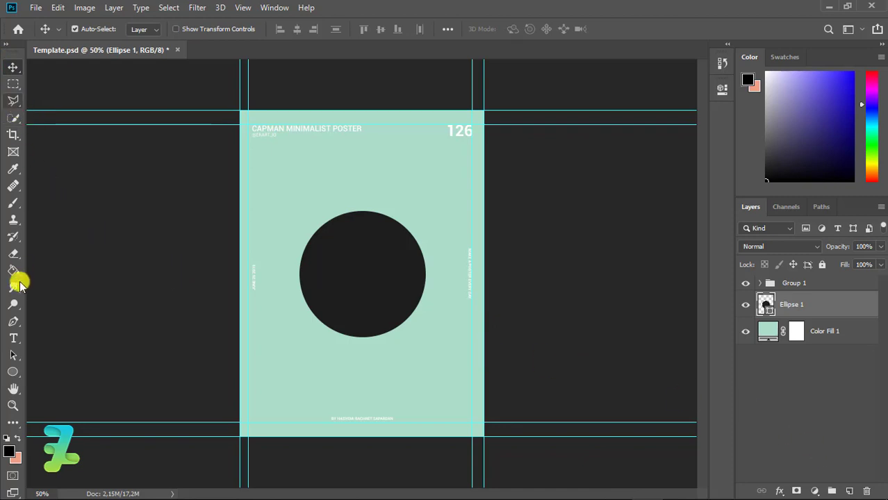
# Step: Activate the Pen tool in Path mode and add a new layer above the circle
pyautogui.click(13, 320)
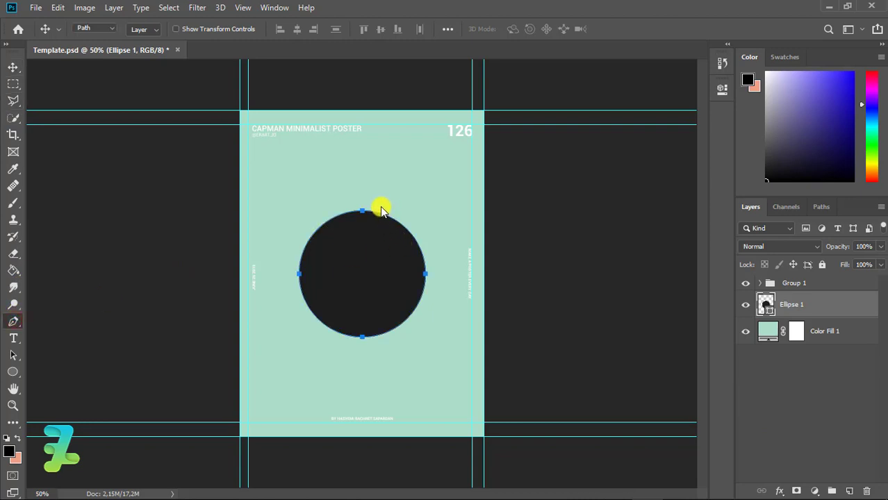
pyautogui.click(850, 491)
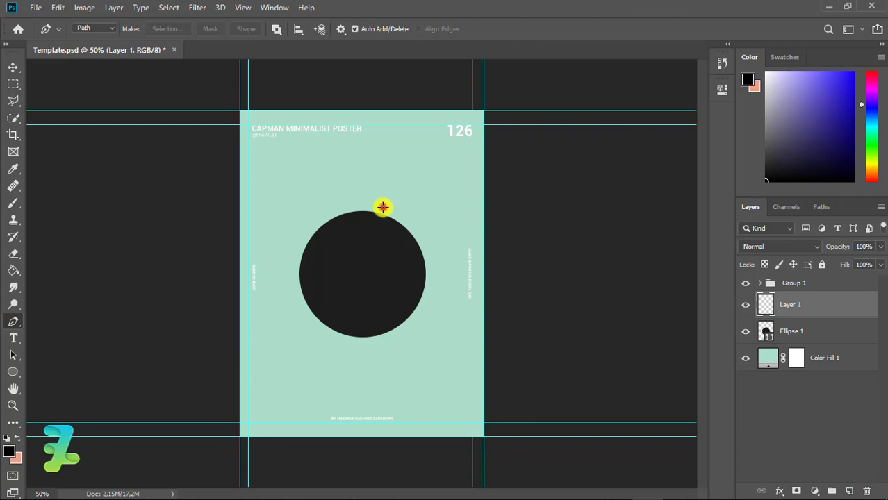
pyautogui.click(383, 207)
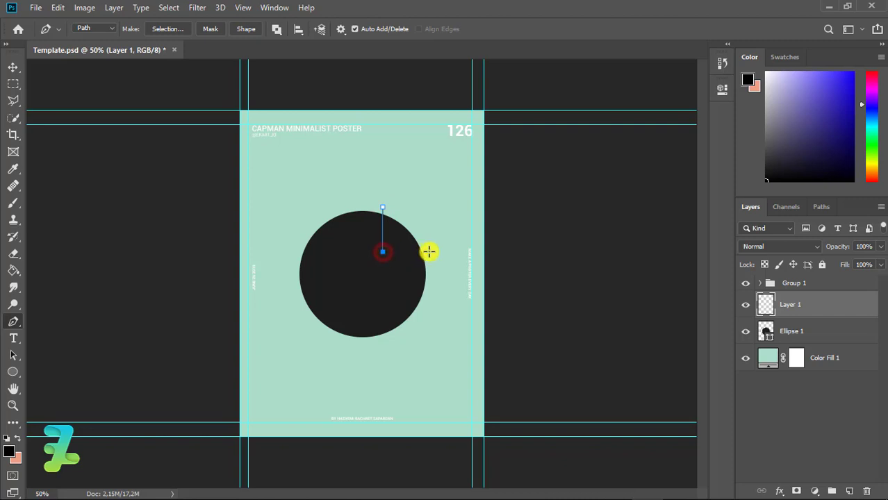
pyautogui.hotkey('ctrl', 'z')
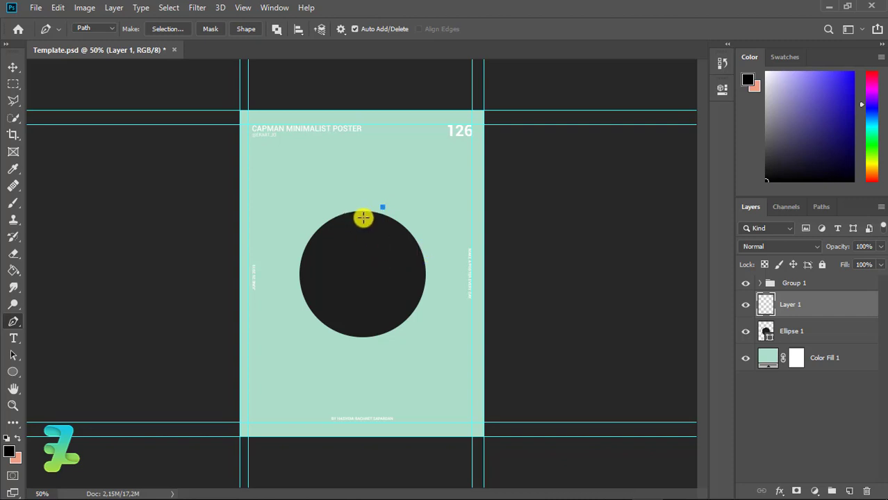
pyautogui.hotkey('ctrl', 'z')
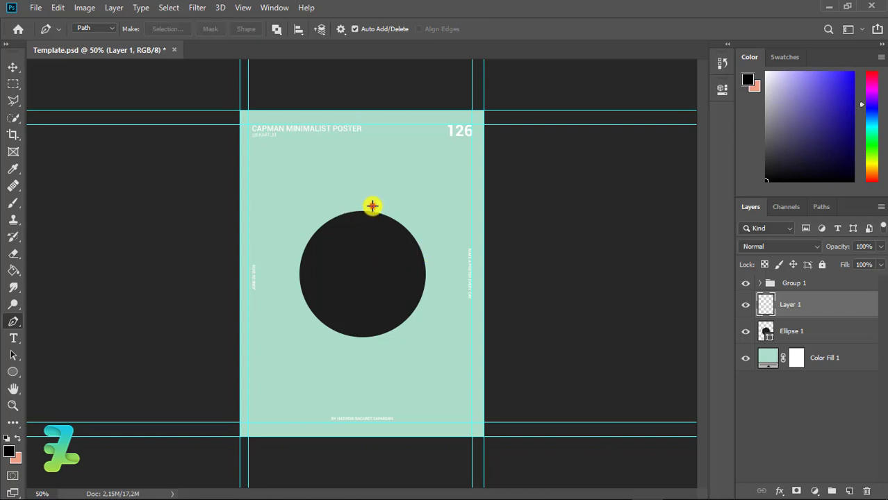
pyautogui.click(373, 206)
pyautogui.keyDown('shift'); pyautogui.click(382, 260); pyautogui.keyUp('shift')
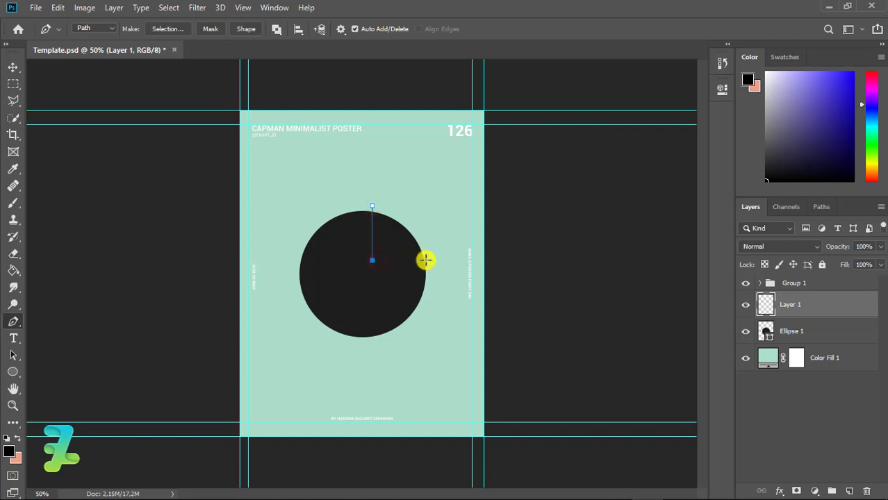
pyautogui.hotkey('ctrl', 'z')
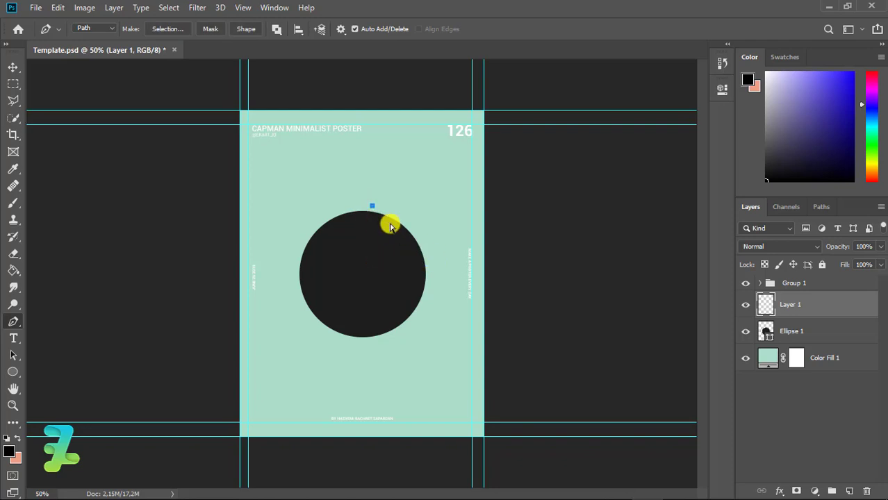
# Step: Draw a closed pen path around the circle's upper-right section and convert it to a new selection with 0 px feather
pyautogui.click(382, 208)
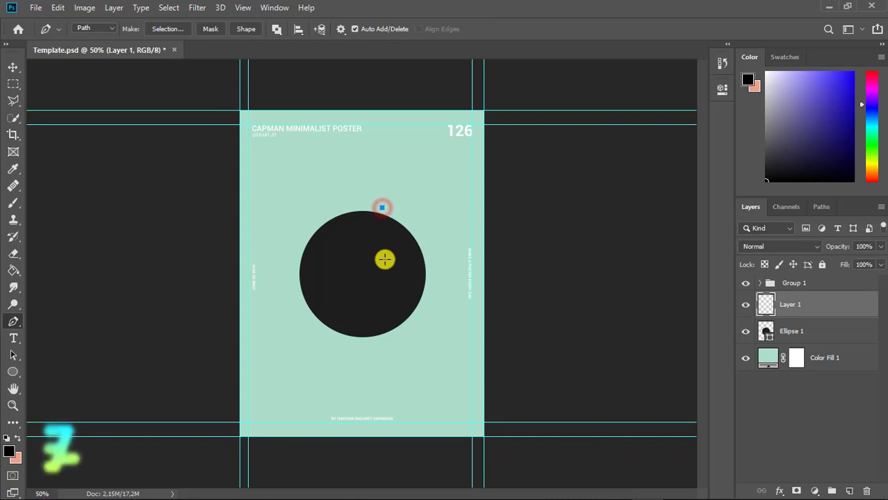
pyautogui.click(383, 261)
pyautogui.click(435, 262)
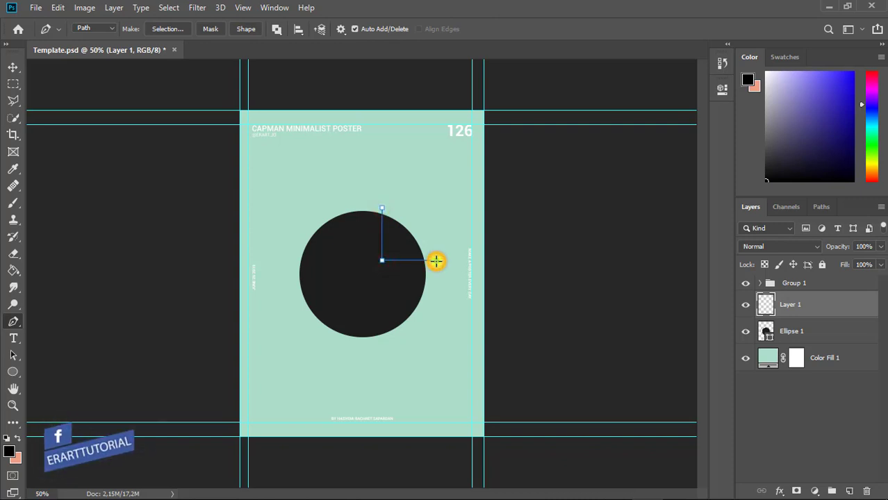
pyautogui.click(429, 222)
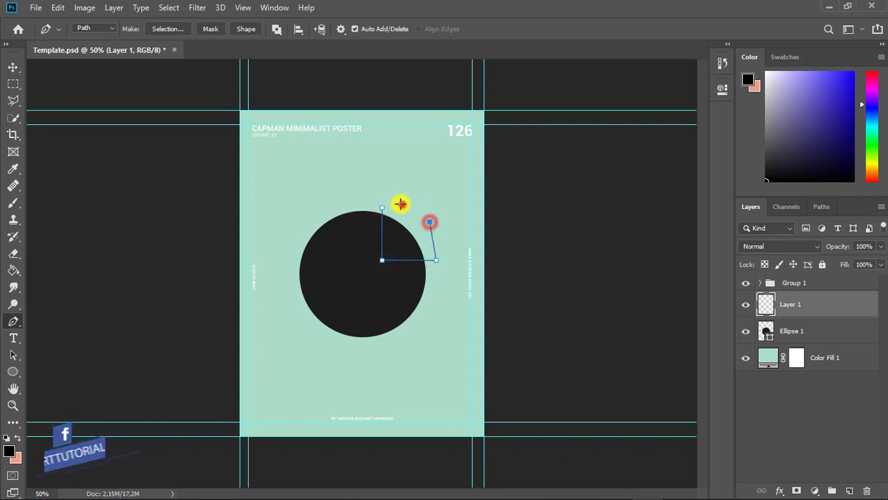
pyautogui.click(402, 205)
pyautogui.click(382, 209)
pyautogui.rightClick(382, 208)
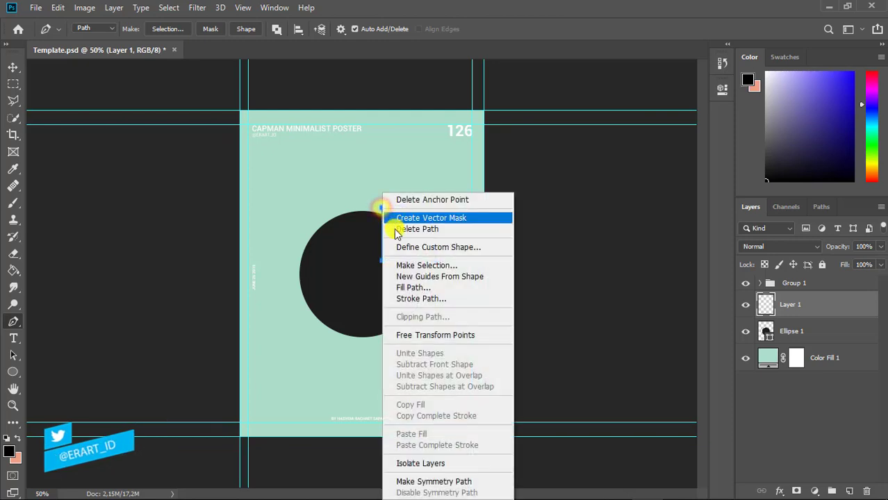
pyautogui.click(413, 265)
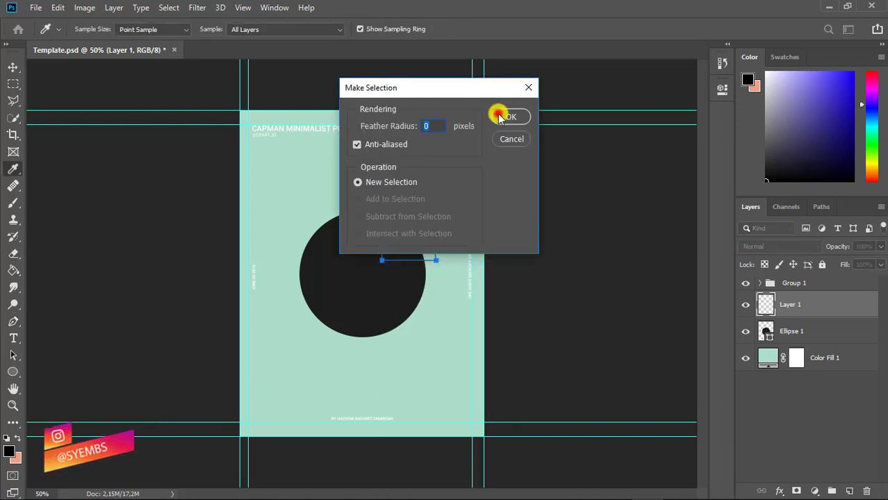
pyautogui.click(498, 114)
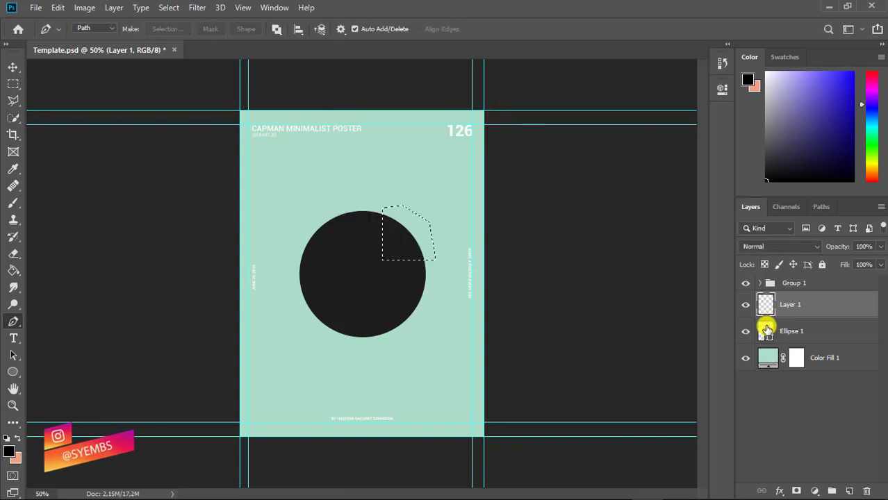
# Step: Add a layer mask to the circle from the selection and invert the mask to cut out its upper-right corner
pyautogui.click(766, 331)
pyautogui.click(797, 491)
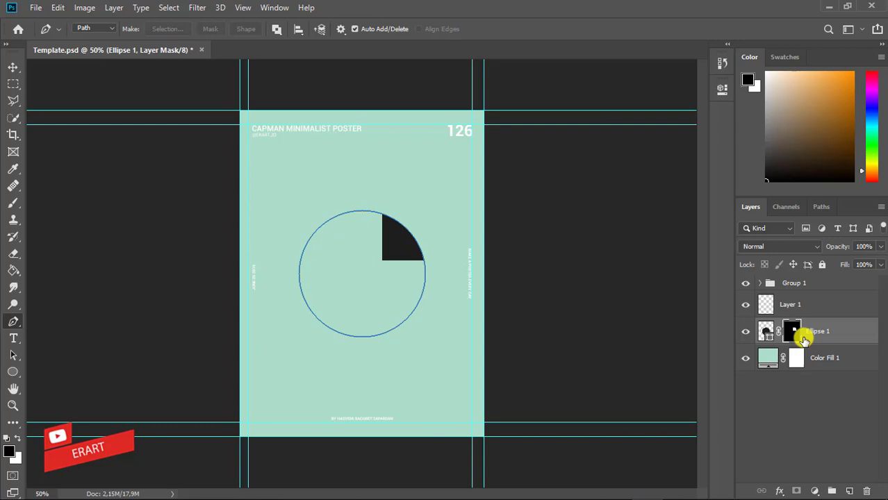
pyautogui.hotkey('ctrl', 'i')
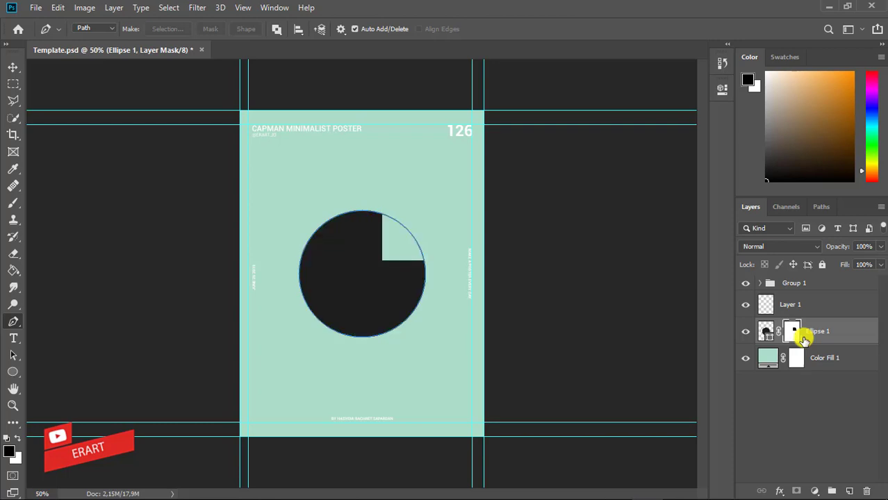
# Step: Delete the empty layer above the circle
pyautogui.click(13, 67)
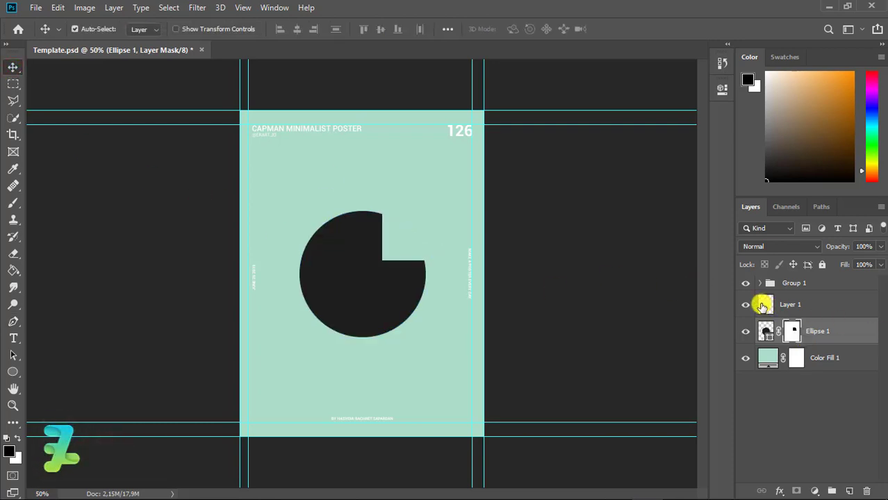
pyautogui.click(763, 306)
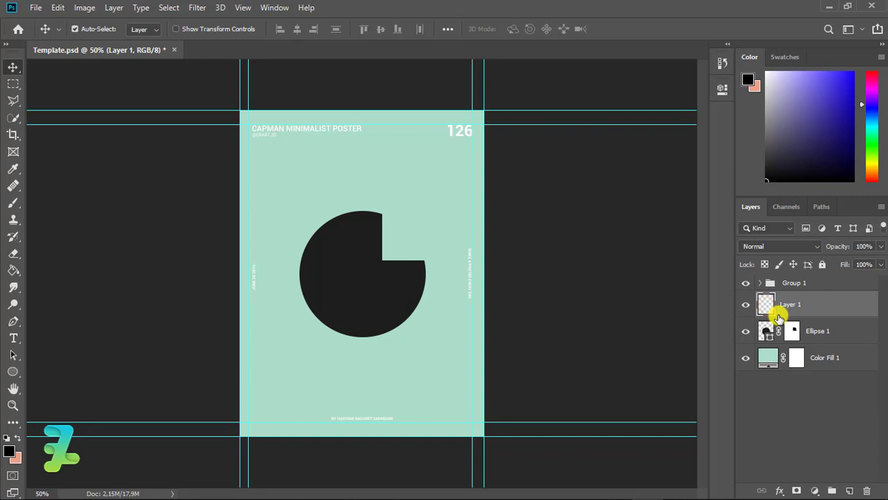
pyautogui.press('Delete')
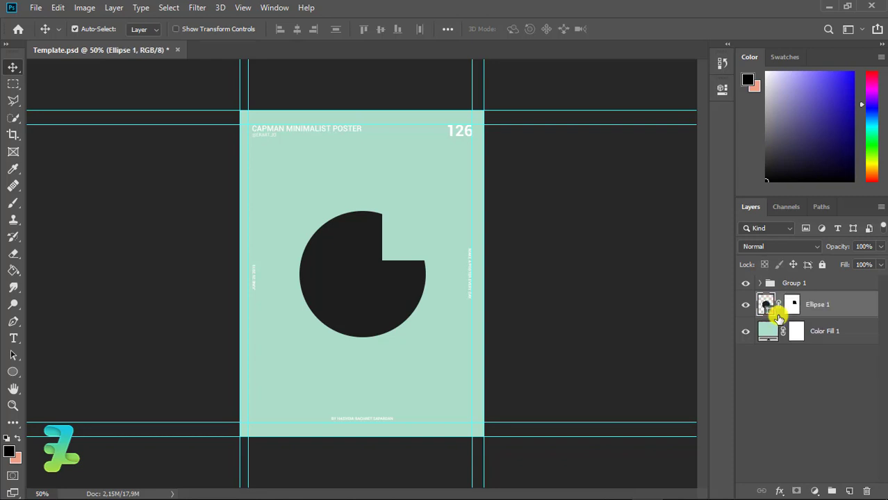
# Step: Activate the Custom Shape tool, replace the shape library with the All set, and choose the solid triangle
pyautogui.click(13, 376)
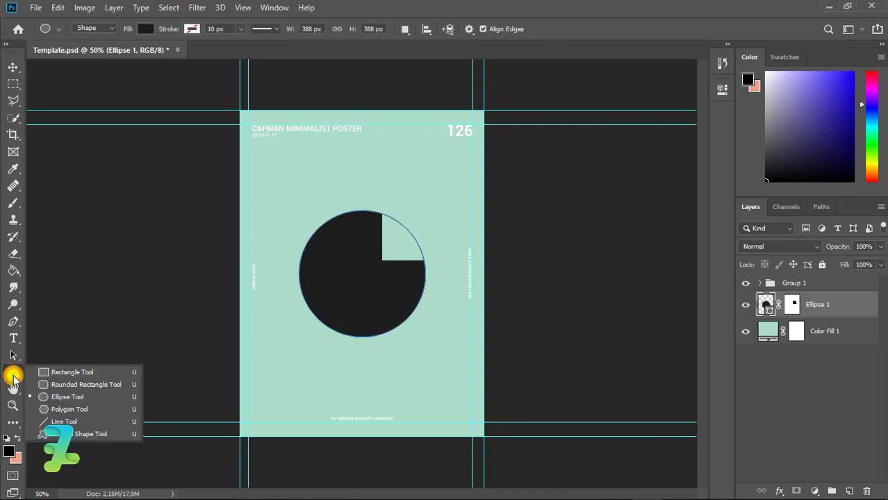
pyautogui.click(83, 434)
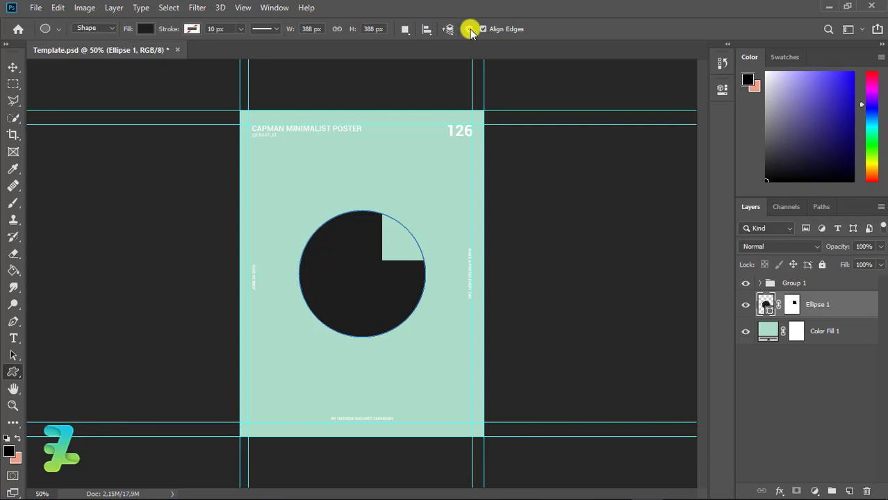
pyautogui.click(523, 28)
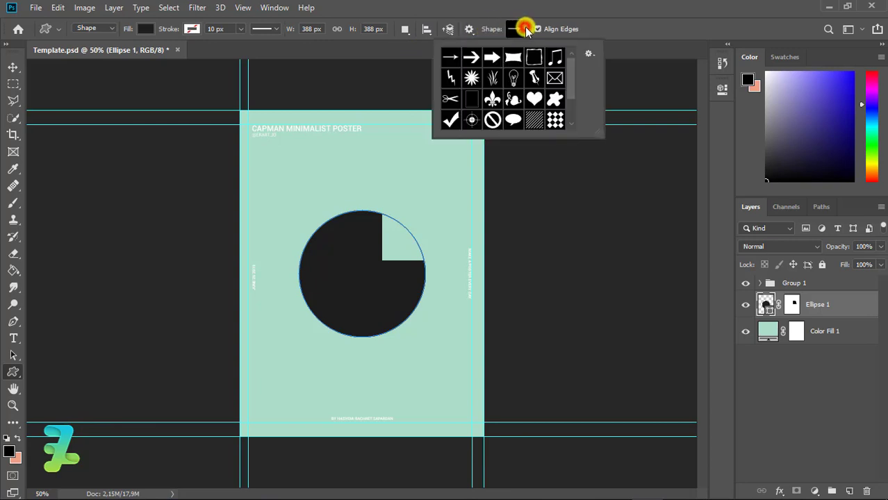
pyautogui.click(588, 54)
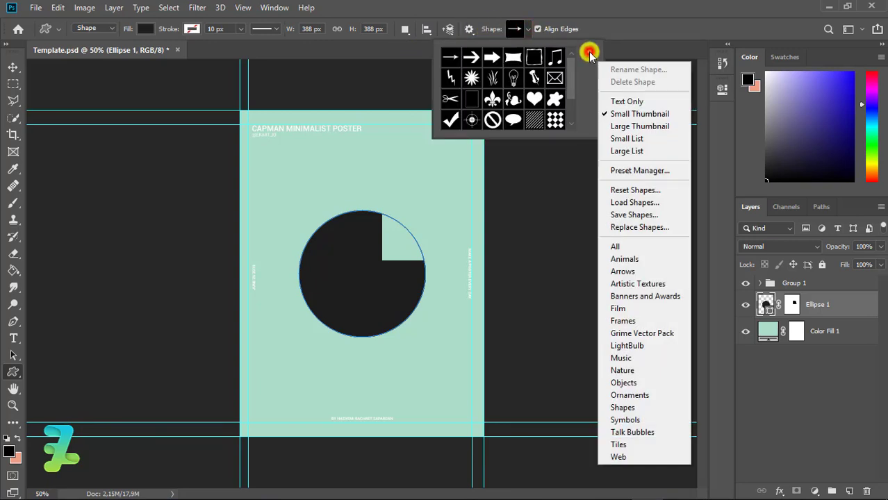
pyautogui.click(630, 248)
pyautogui.click(386, 201)
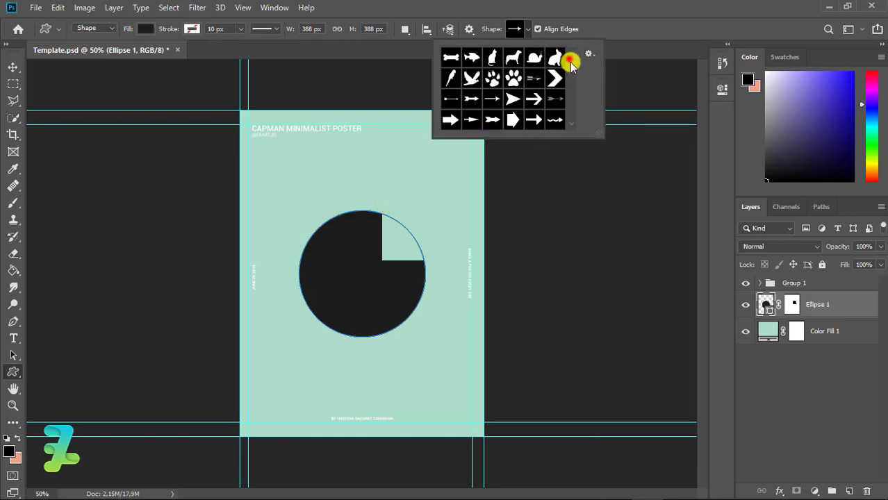
pyautogui.scroll(-10, 570, 63)
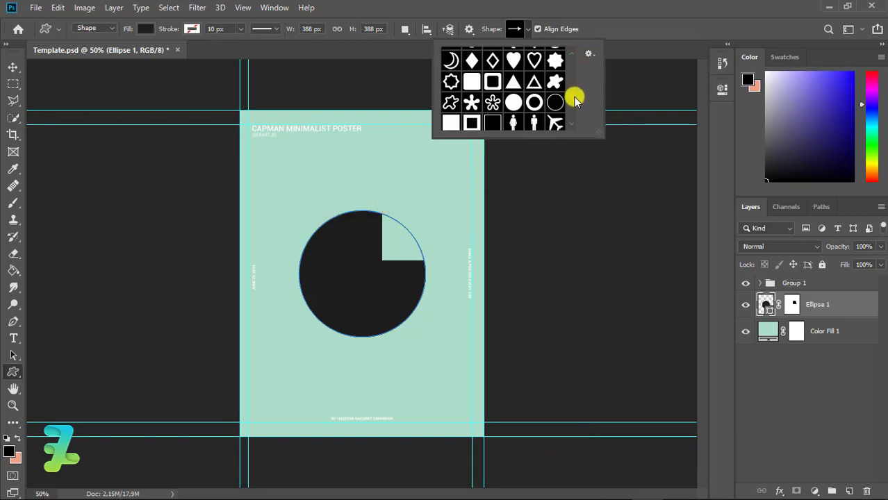
pyautogui.scroll(-1, 574, 97)
pyautogui.click(514, 68)
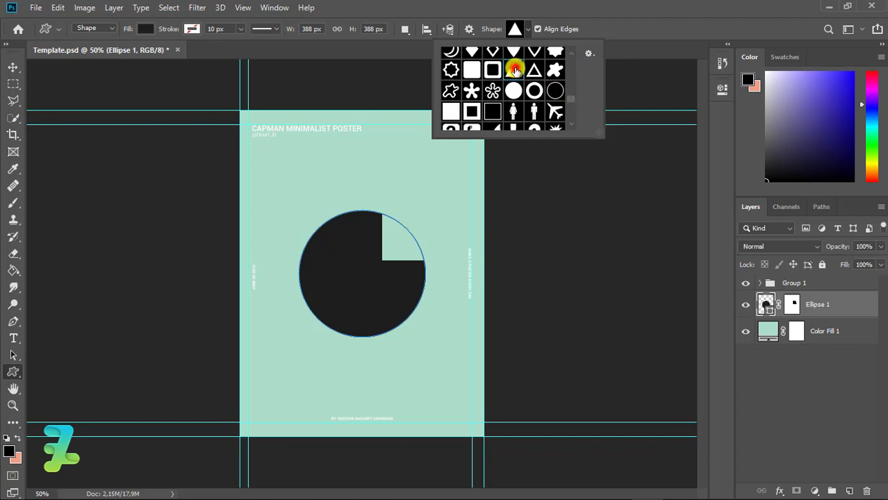
pyautogui.click(529, 31)
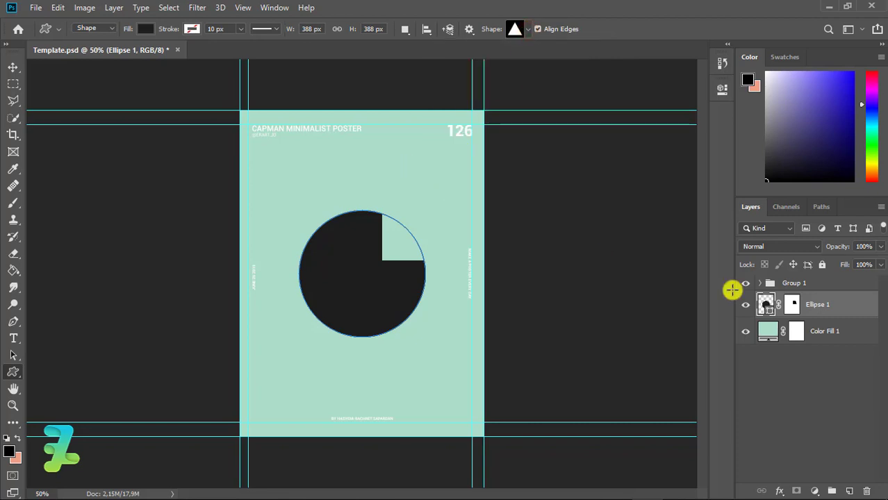
# Step: On a new layer, draw a dark gray triangle about 158 px wide and 100 px high above the circle
pyautogui.click(848, 492)
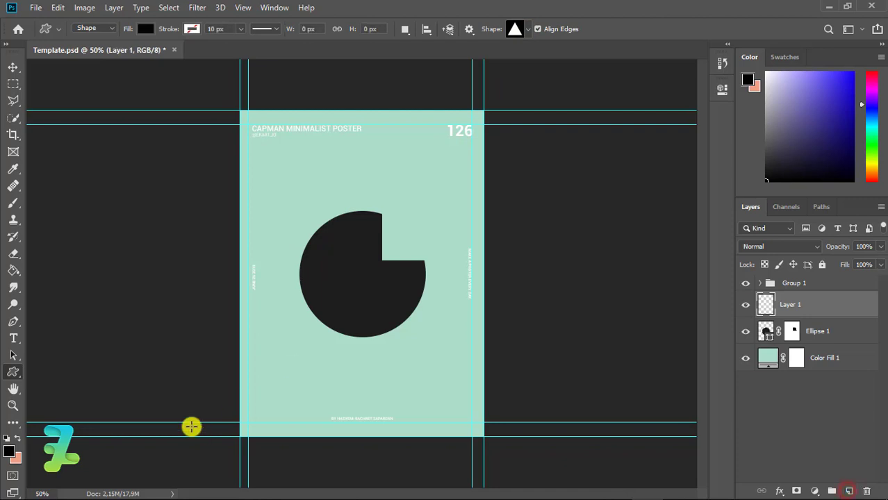
pyautogui.click(144, 29)
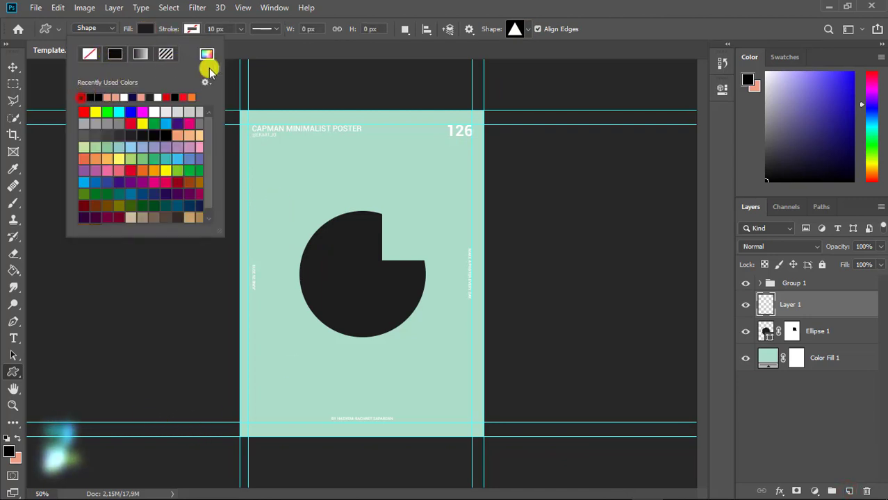
pyautogui.moveTo(357, 158); pyautogui.dragTo(410, 184)
pyautogui.moveTo(410, 185)
pyautogui.mouseDown()
pyautogui.moveTo(402, 192)
pyautogui.moveTo(412, 188)
pyautogui.mouseUp()
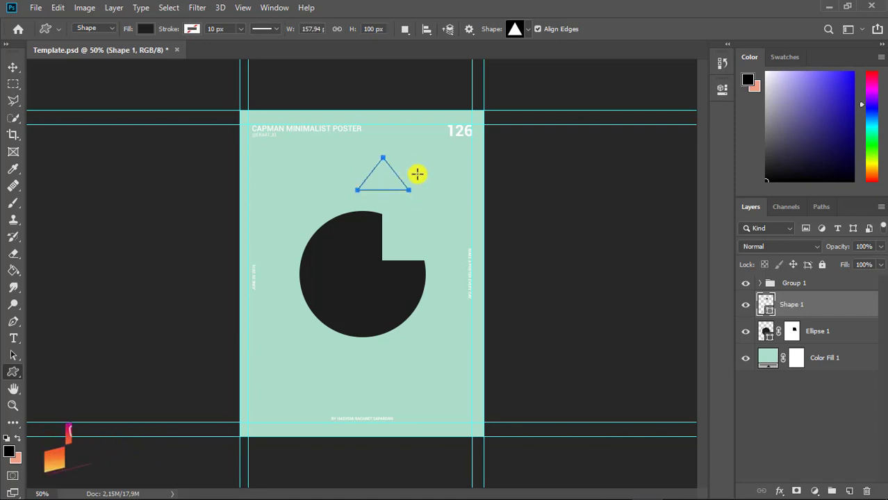
# Step: Try rotating the triangle above the circle by about 138°, and delete the triangle's layer
pyautogui.click(58, 8)
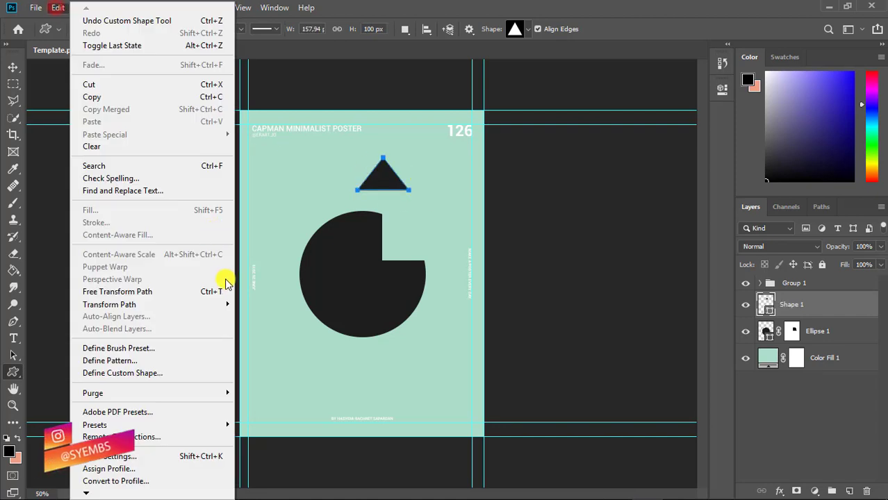
pyautogui.moveTo(221, 304)
pyautogui.click(260, 339)
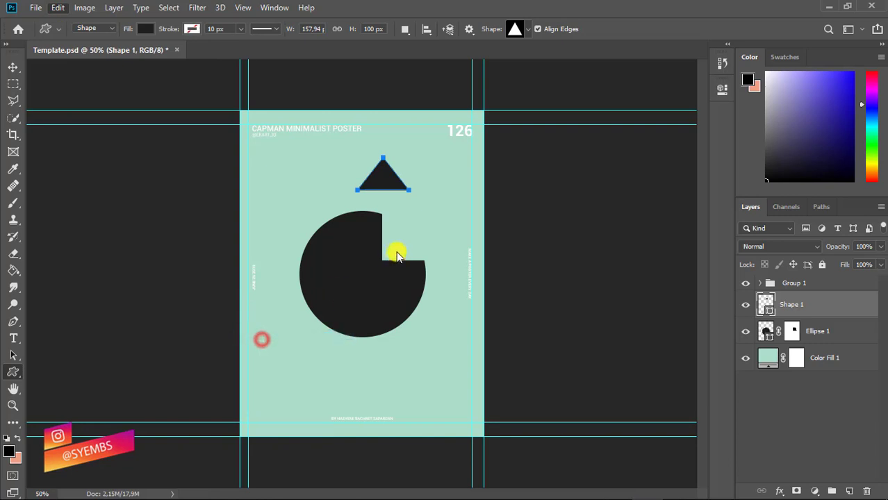
pyautogui.moveTo(422, 186); pyautogui.dragTo(372, 221)
pyautogui.click(12, 66)
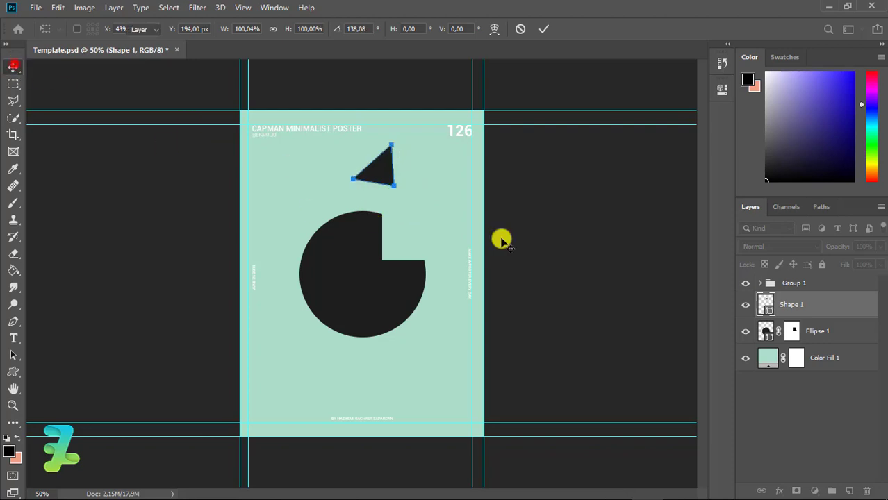
pyautogui.hotkey('ctrl', 'e')
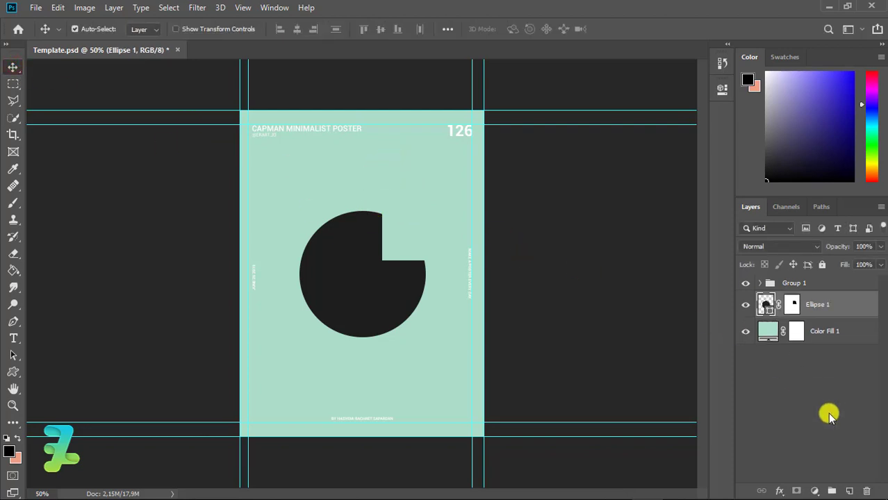
# Step: On a new layer, draw a closed right-triangle pen path above the circle and convert it to a selection with 0 px feather
pyautogui.click(849, 491)
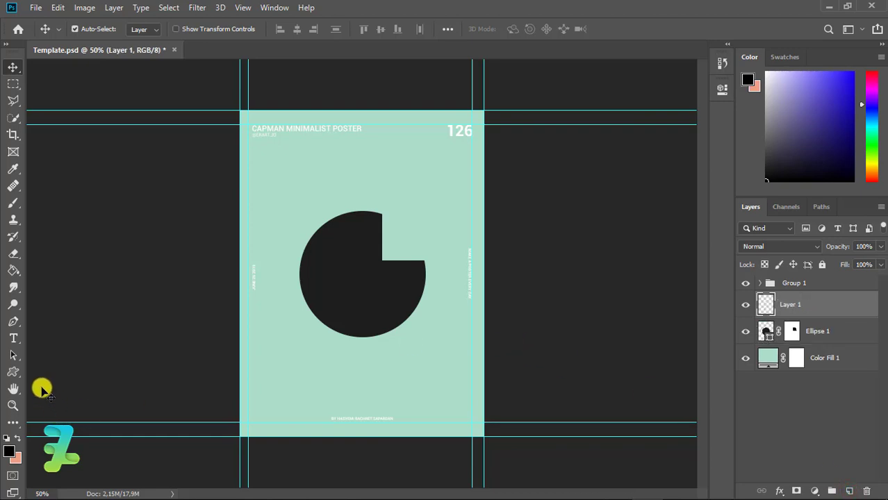
pyautogui.click(10, 326)
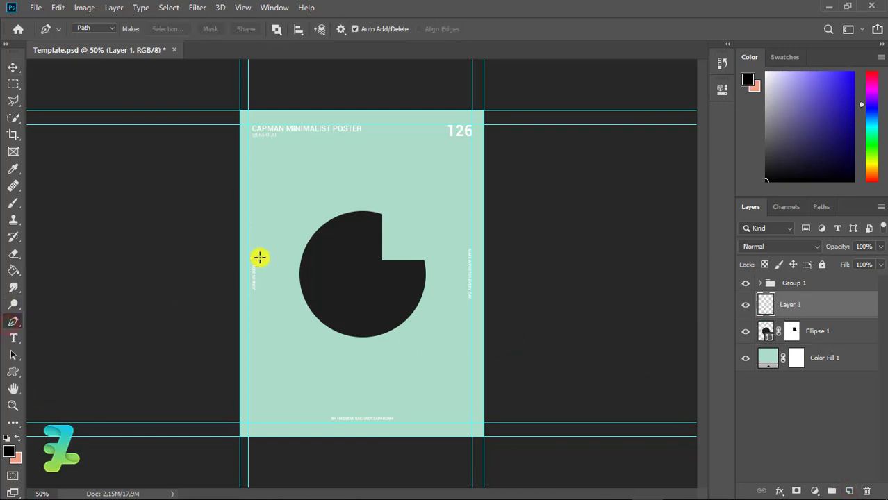
pyautogui.click(370, 157)
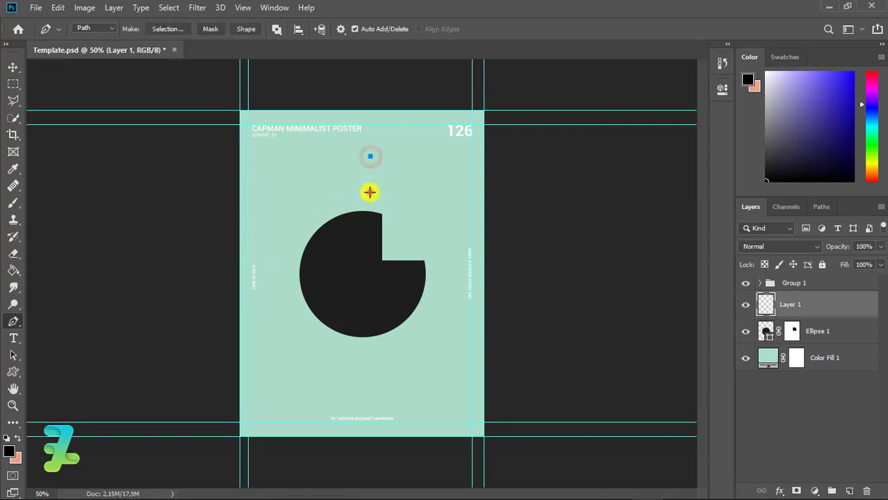
pyautogui.click(370, 192)
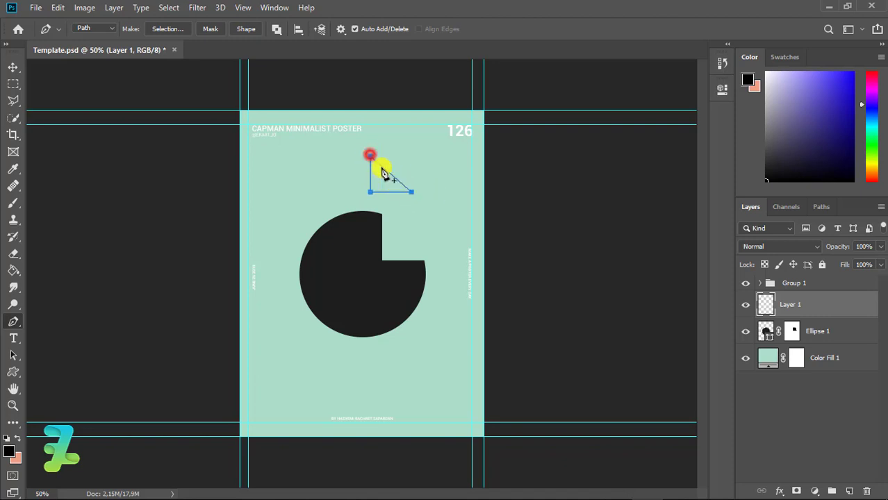
pyautogui.rightClick(384, 173)
pyautogui.click(410, 241)
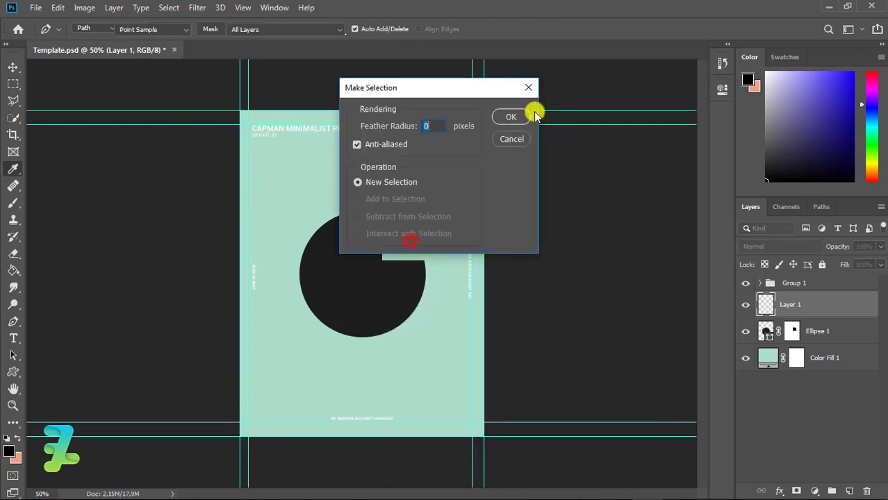
pyautogui.click(521, 115)
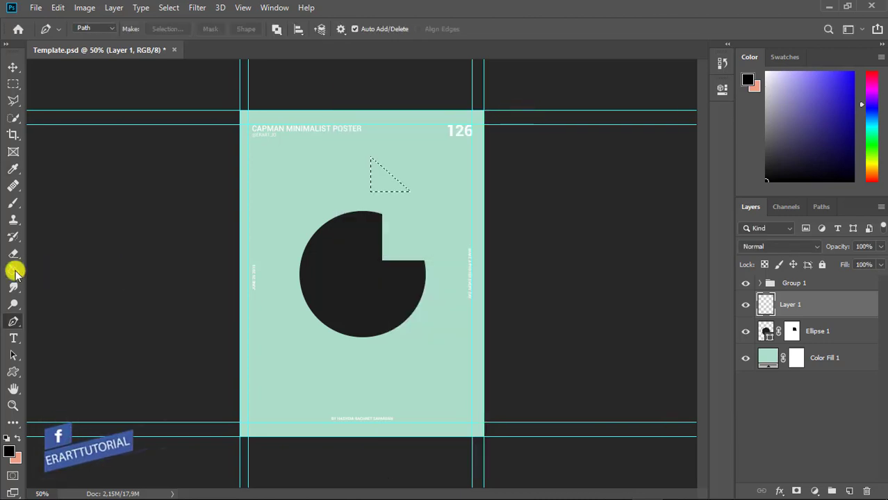
# Step: Fill the triangular selection with the dark gray sampled from the circle, using the Paint Bucket tool
pyautogui.click(15, 273)
pyautogui.click(9, 451)
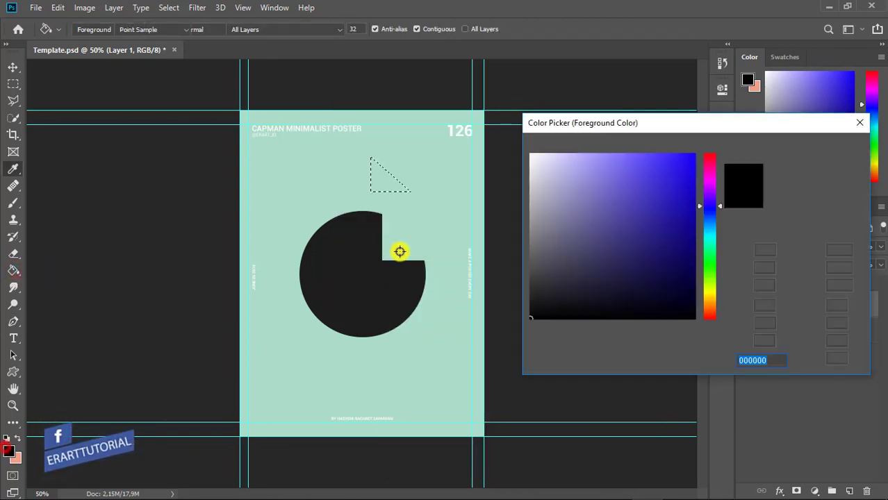
pyautogui.click(348, 277)
pyautogui.click(826, 148)
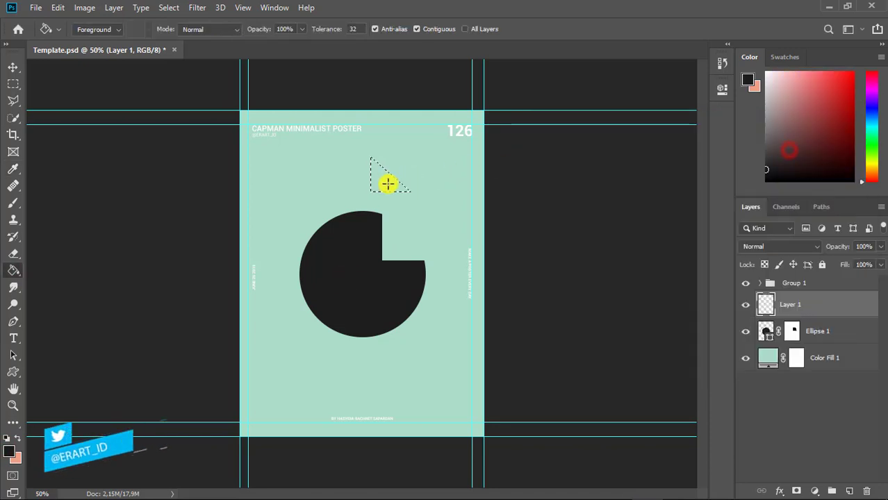
pyautogui.click(387, 184)
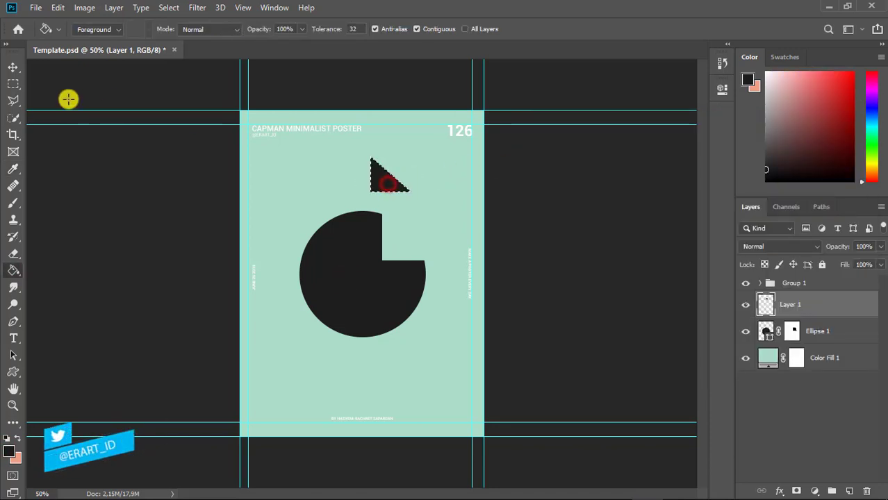
# Step: Deselect the dark right triangle, enlarge it slightly and place it just outside the circle's notch with an even gap
pyautogui.click(13, 67)
pyautogui.hotkey('ctrl', 'd')
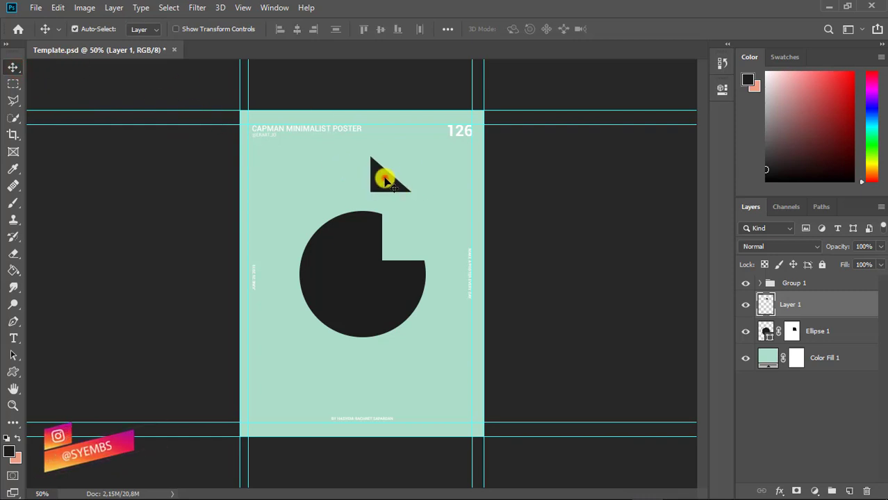
pyautogui.moveTo(385, 178); pyautogui.dragTo(454, 198)
pyautogui.hotkey('ctrl', 't')
pyautogui.click(11, 66)
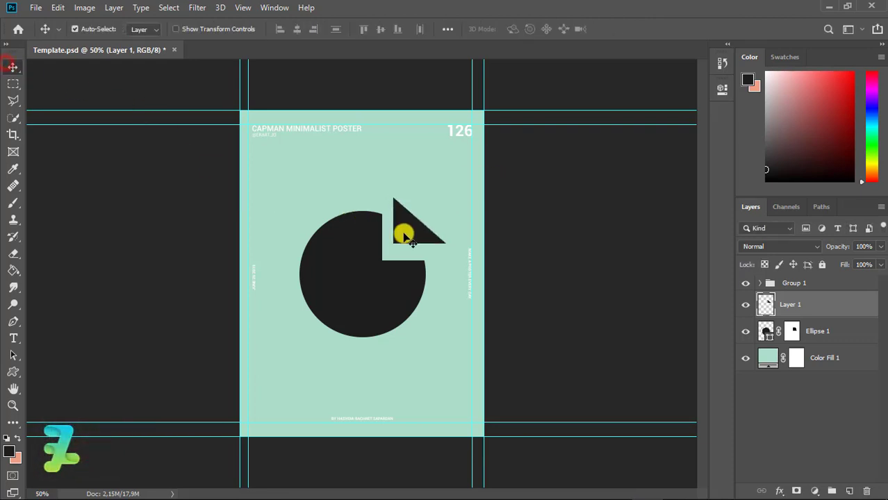
pyautogui.moveTo(419, 238); pyautogui.dragTo(421, 239)
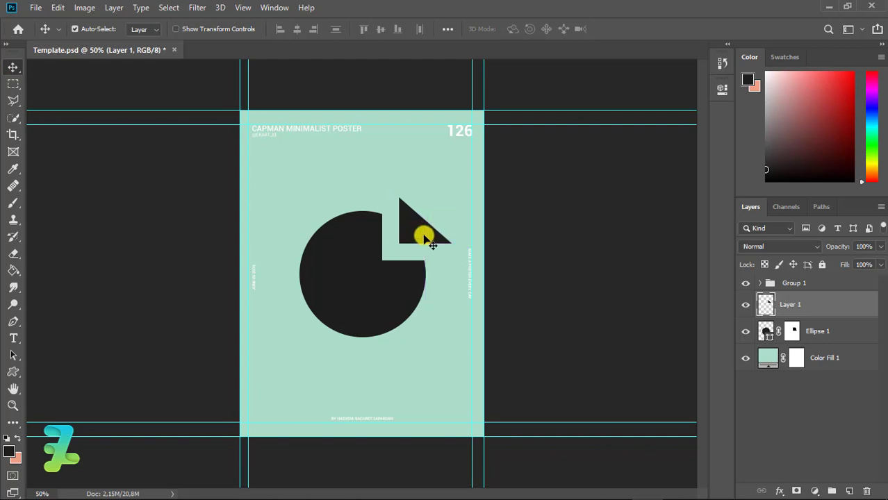
pyautogui.hotkey('ctrl', 'j')
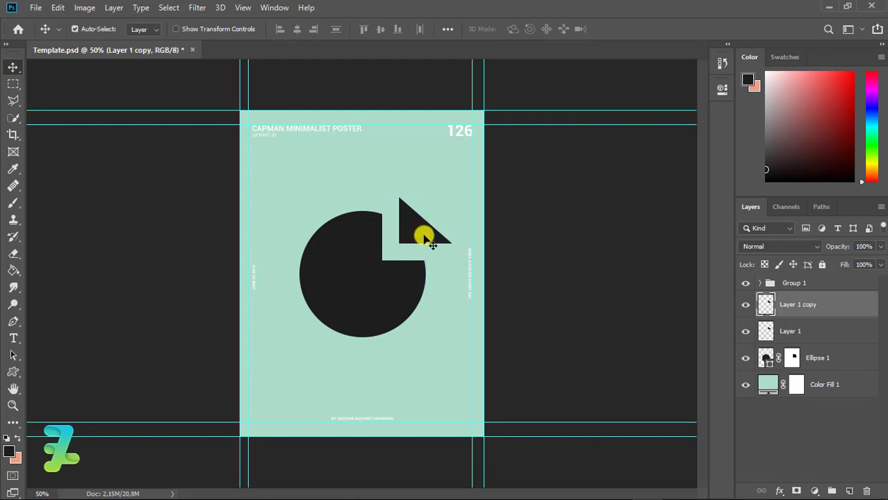
pyautogui.hotkey('ctrl', 'z')
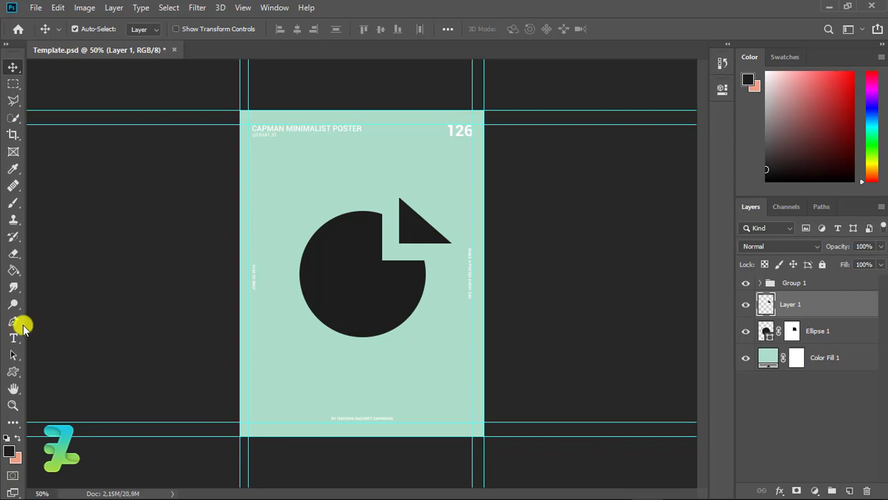
# Step: On a new layer, draw a dark rectangle about 206 px wide and 356 px high over the circle's lower-left part
pyautogui.click(14, 321)
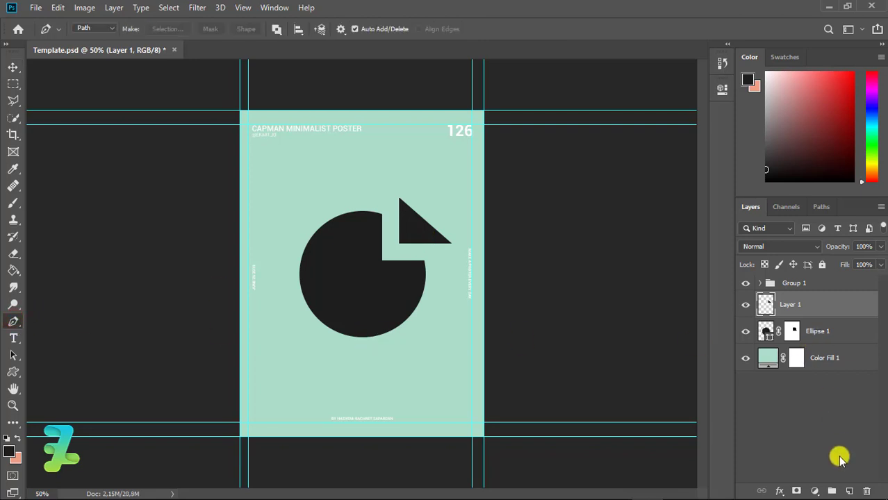
pyautogui.click(849, 490)
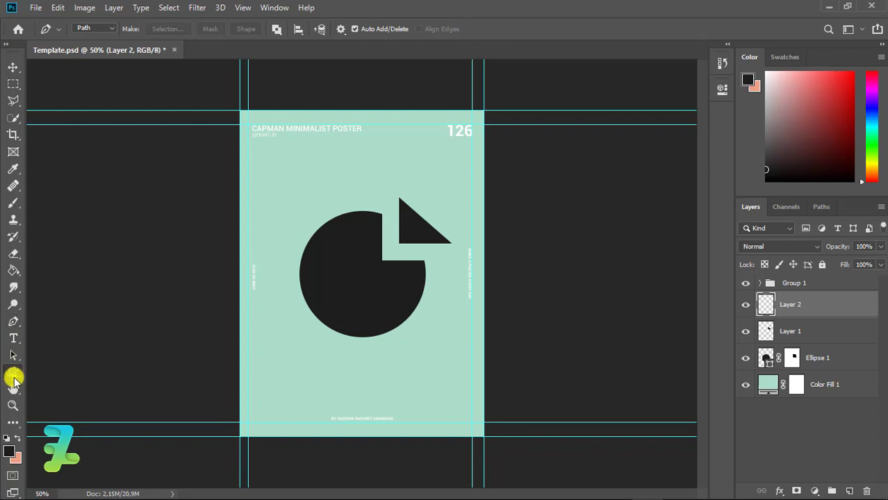
pyautogui.moveTo(14, 378); pyautogui.dragTo(36, 371)
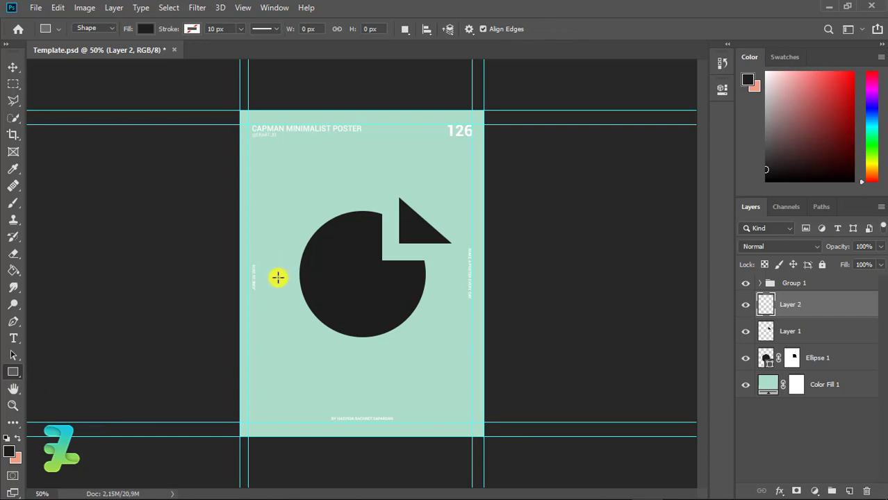
pyautogui.moveTo(274, 276); pyautogui.dragTo(341, 391)
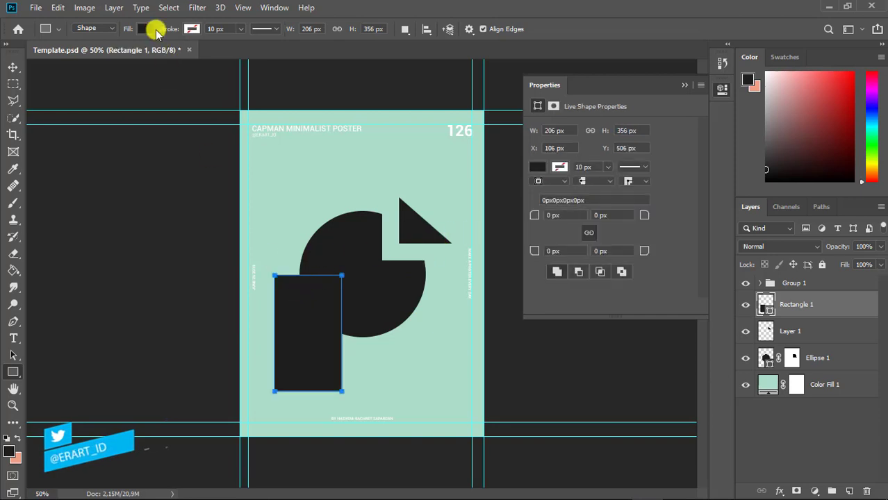
# Step: Set the rectangle's fill to the dark yellow d6c507
pyautogui.click(538, 166)
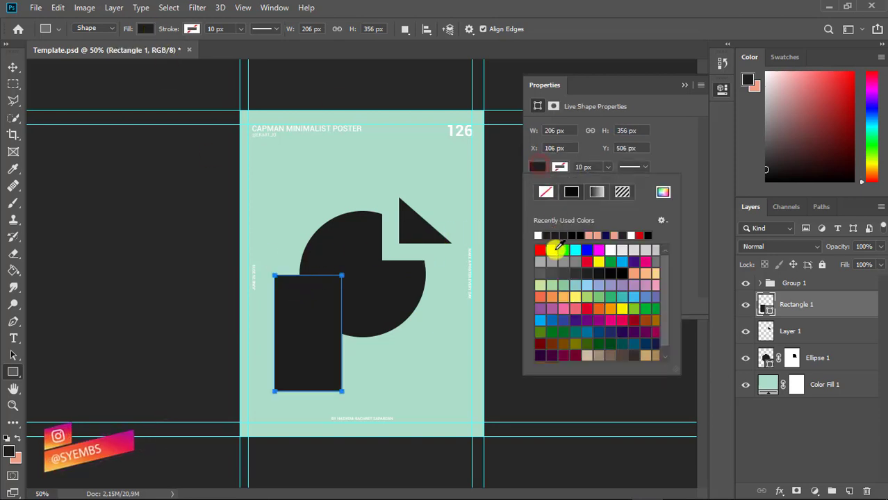
pyautogui.click(554, 251)
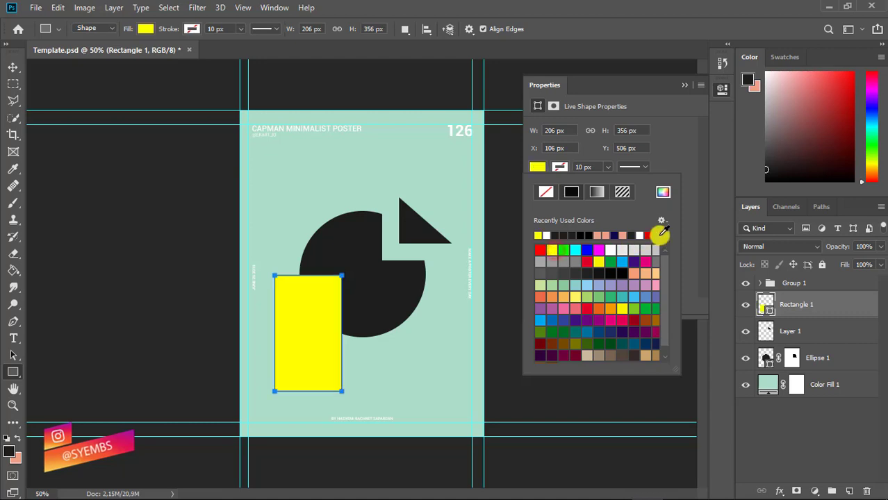
pyautogui.click(662, 193)
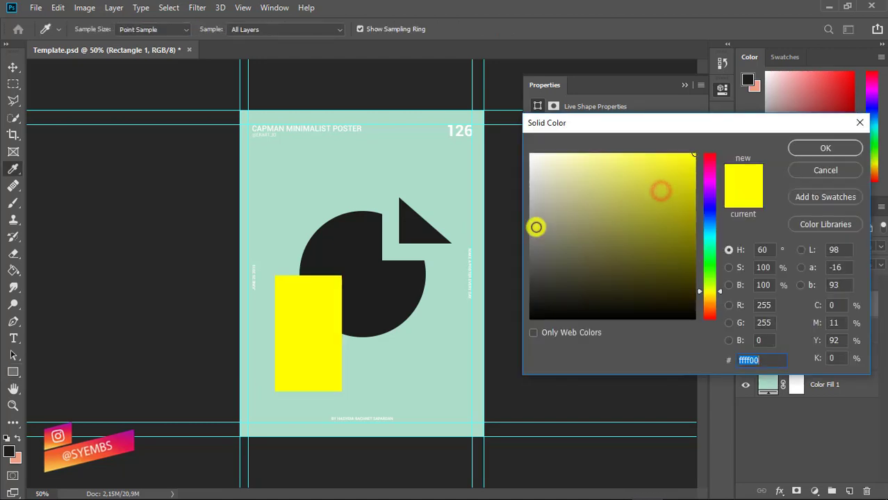
pyautogui.moveTo(664, 179)
pyautogui.mouseDown()
pyautogui.moveTo(660, 130)
pyautogui.moveTo(649, 132)
pyautogui.moveTo(704, 188)
pyautogui.moveTo(702, 162)
pyautogui.moveTo(678, 206)
pyautogui.moveTo(690, 181)
pyautogui.mouseUp()
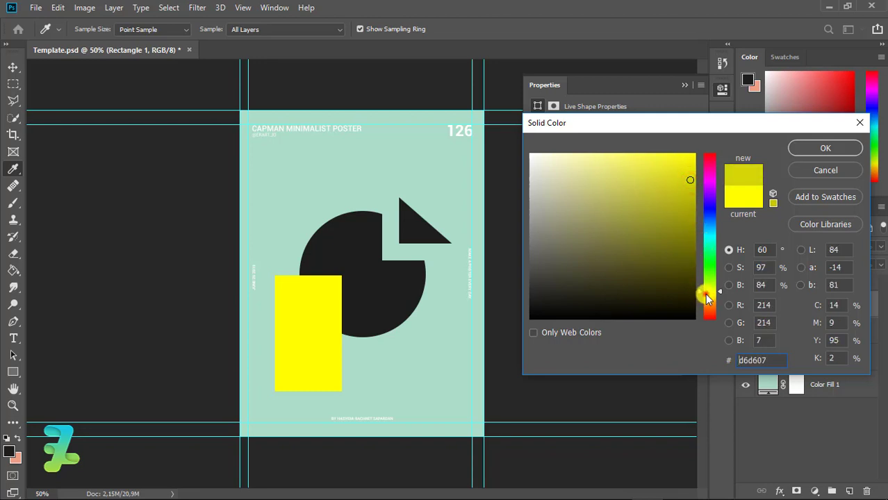
pyautogui.moveTo(707, 297); pyautogui.dragTo(705, 294)
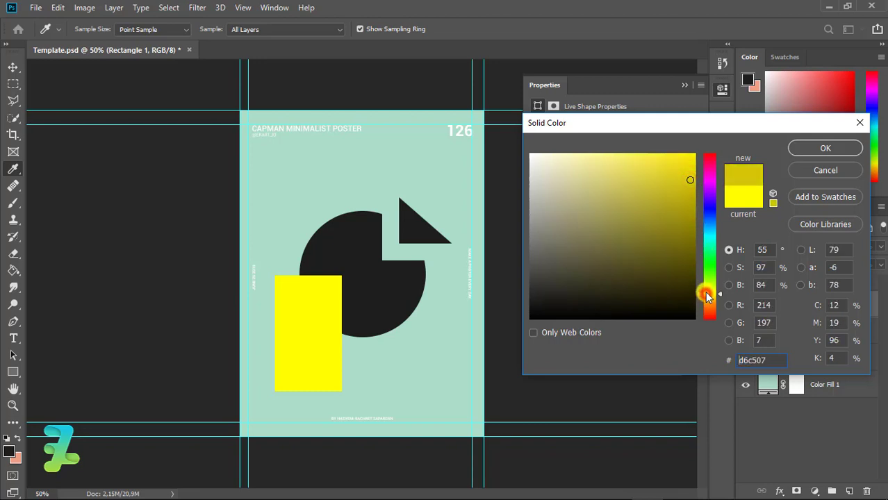
pyautogui.click(819, 147)
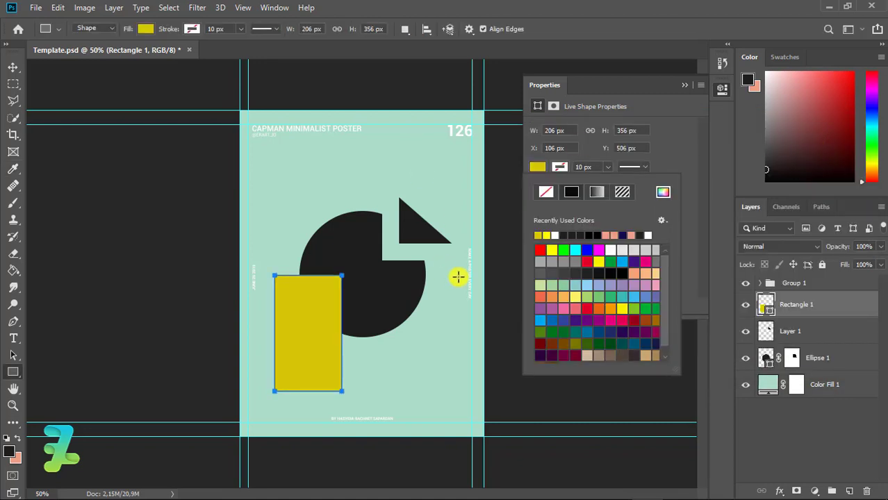
pyautogui.click(12, 68)
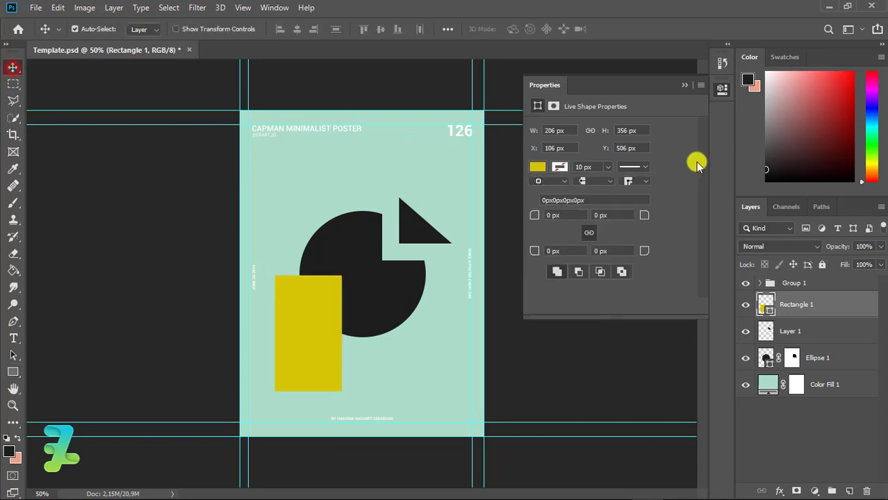
pyautogui.click(685, 84)
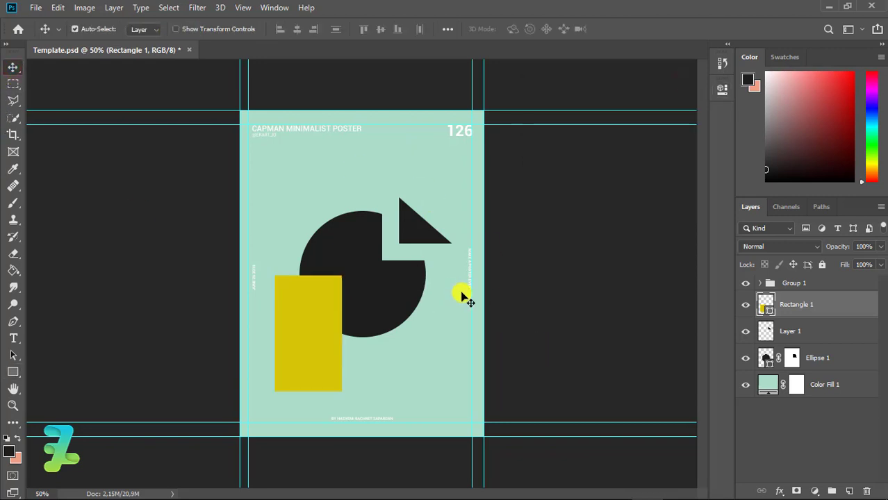
# Step: On a new layer, start a pen path just above the yellow rectangle, beside the circle's left edge
pyautogui.click(13, 322)
pyautogui.click(850, 491)
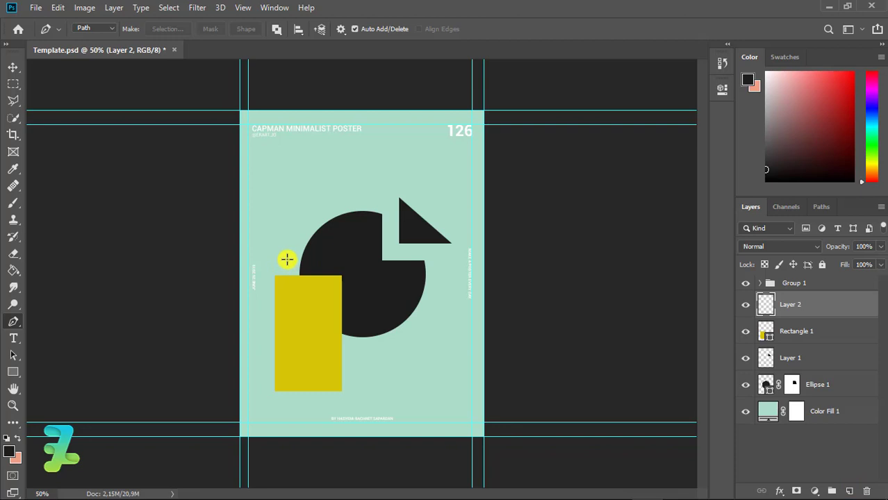
pyautogui.click(287, 260)
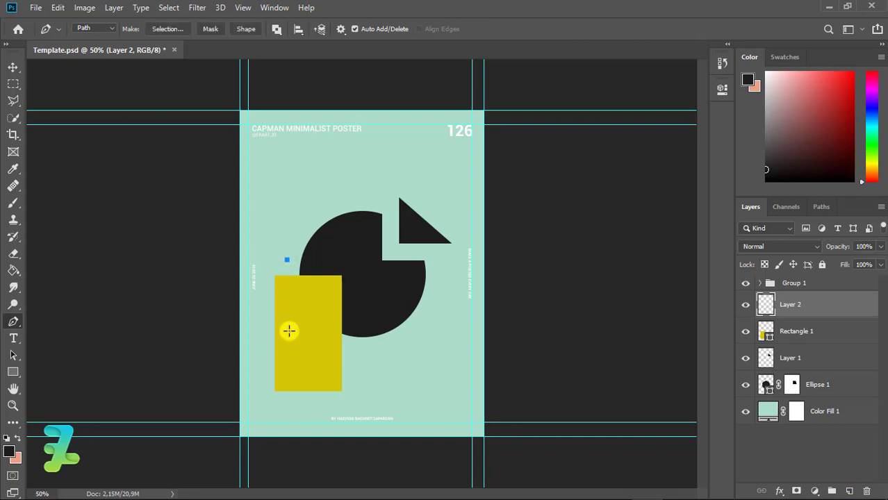
pyautogui.click(287, 331)
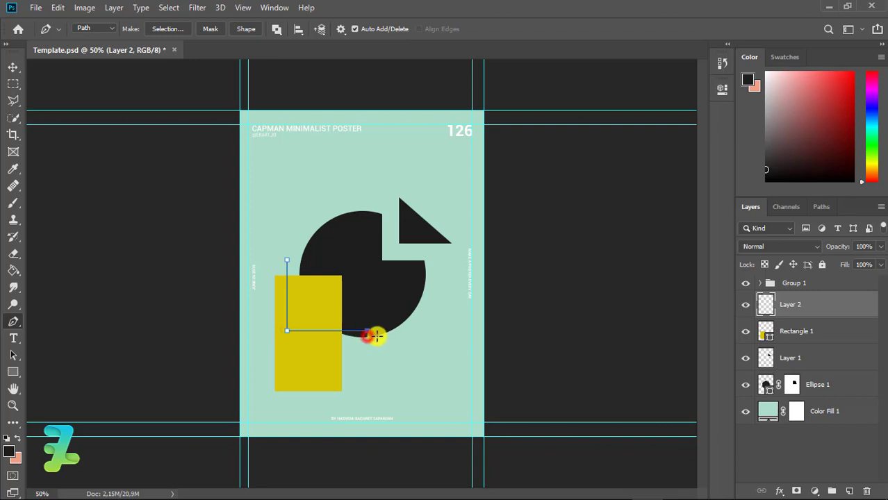
pyautogui.click(287, 334)
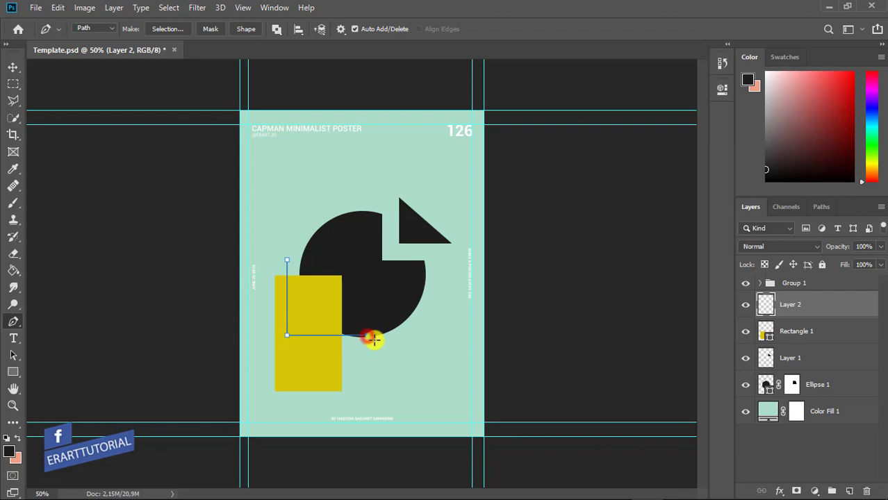
pyautogui.hotkey('ctrl', 'z')
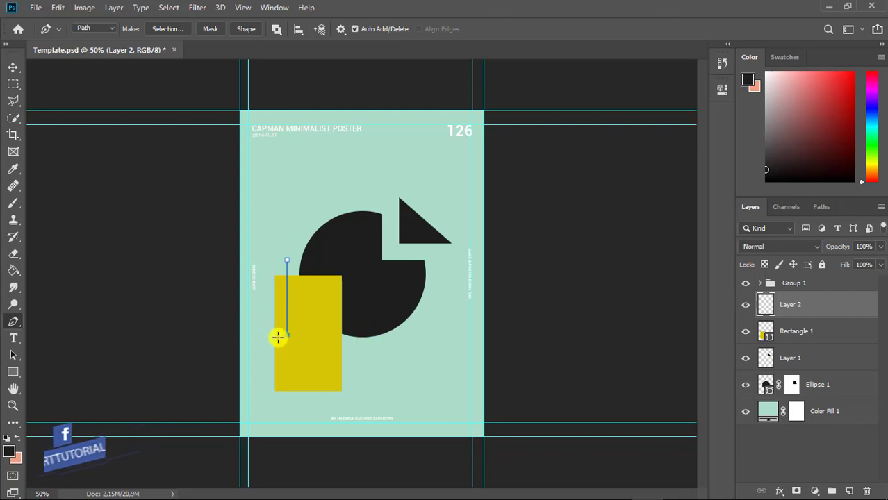
pyautogui.hotkey('ctrl', 'z')
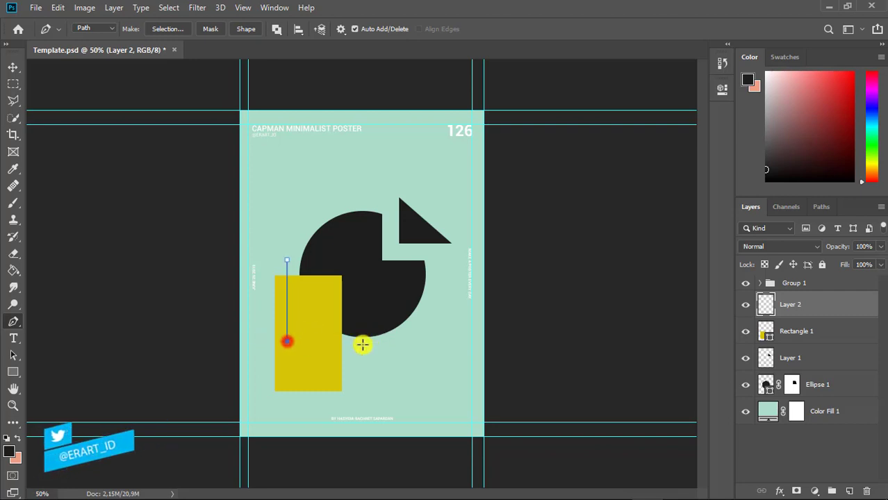
pyautogui.hotkey('ctrl', 'z')
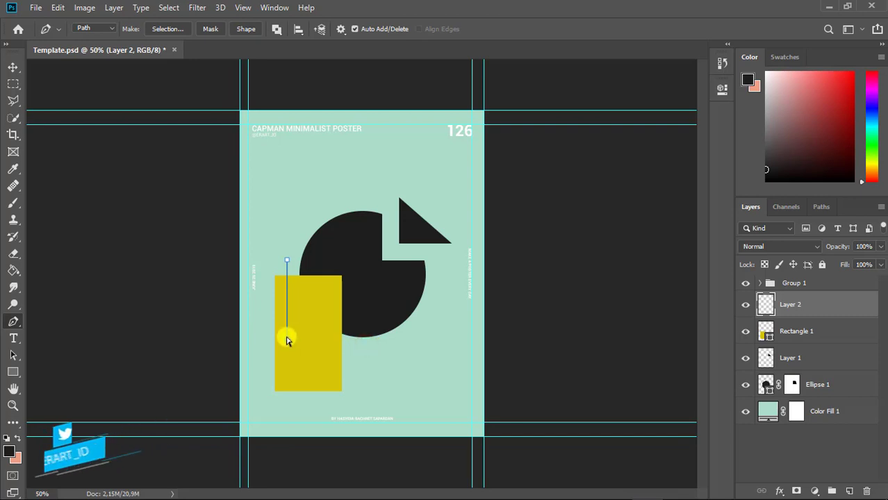
pyautogui.hotkey('ctrl', 'z')
pyautogui.click(287, 334)
pyautogui.click(367, 337)
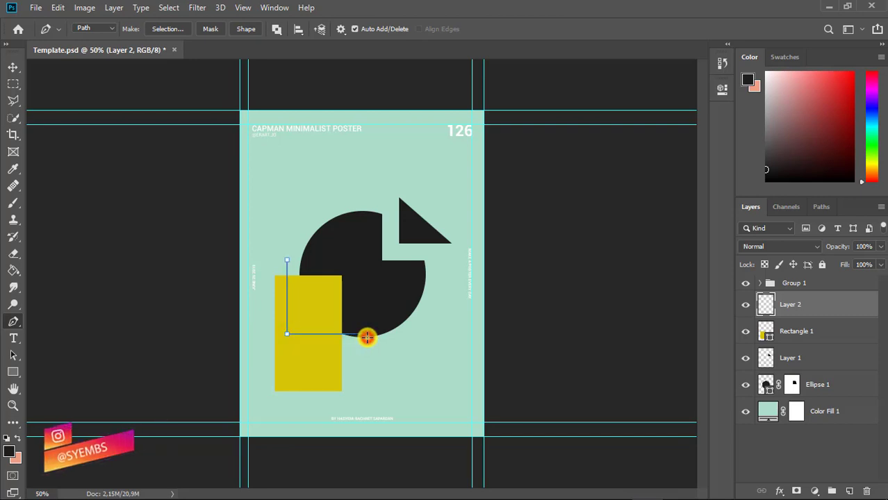
pyautogui.hotkey('ctrl', 'z')
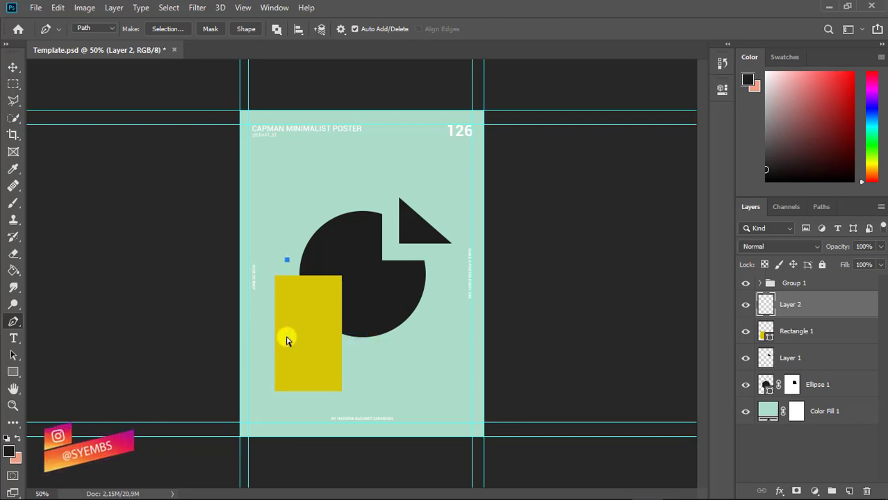
# Step: Complete the right-triangle pen path level with the circle's lowest point, and convert it to a selection with 0 px feather
pyautogui.click(367, 338)
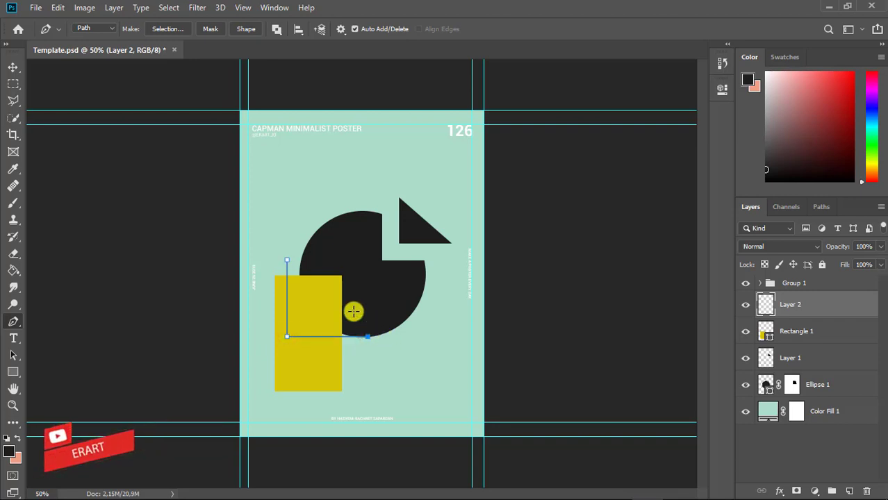
pyautogui.click(288, 263)
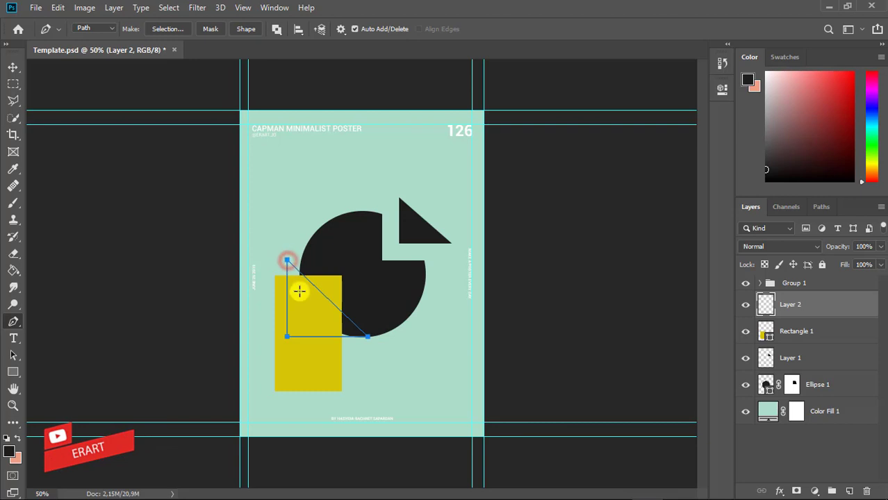
pyautogui.rightClick(298, 290)
pyautogui.click(338, 57)
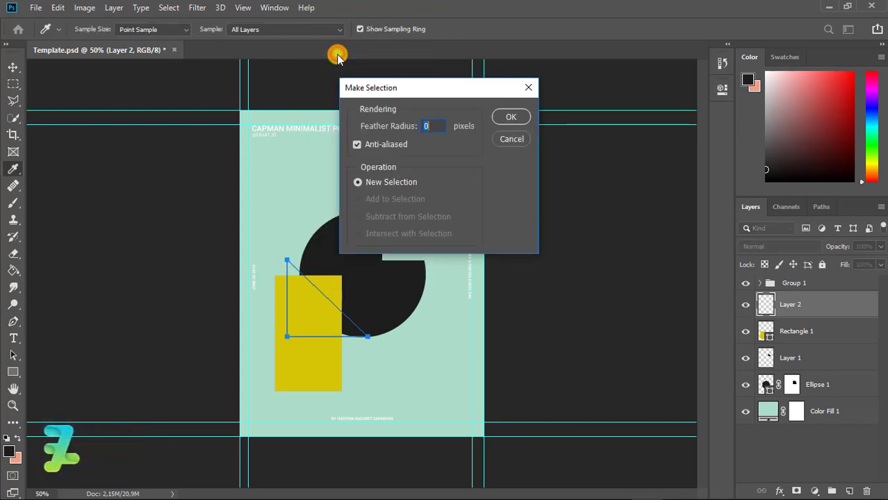
pyautogui.press('Return')
# Step: Fill the triangular selection with the dark gray foreground color using the Paint Bucket tool, and deselect it
pyautogui.click(15, 271)
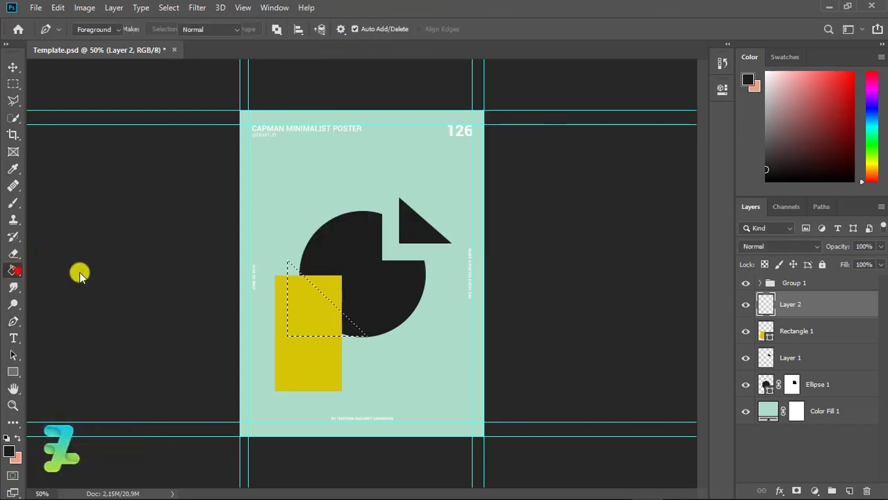
pyautogui.click(325, 322)
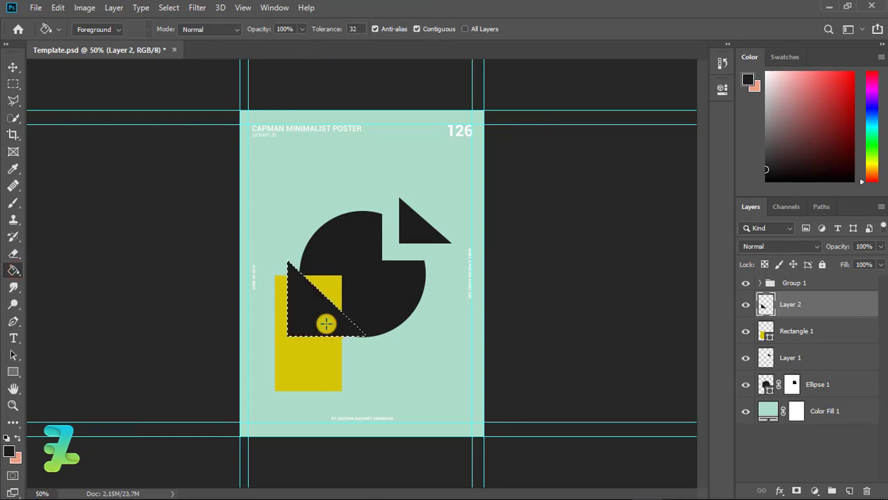
pyautogui.hotkey('ctrl', 'd')
# Step: Duplicate the lower dark triangle's layer and move the copy to the empty area near the poster's lower-right corner
pyautogui.click(14, 69)
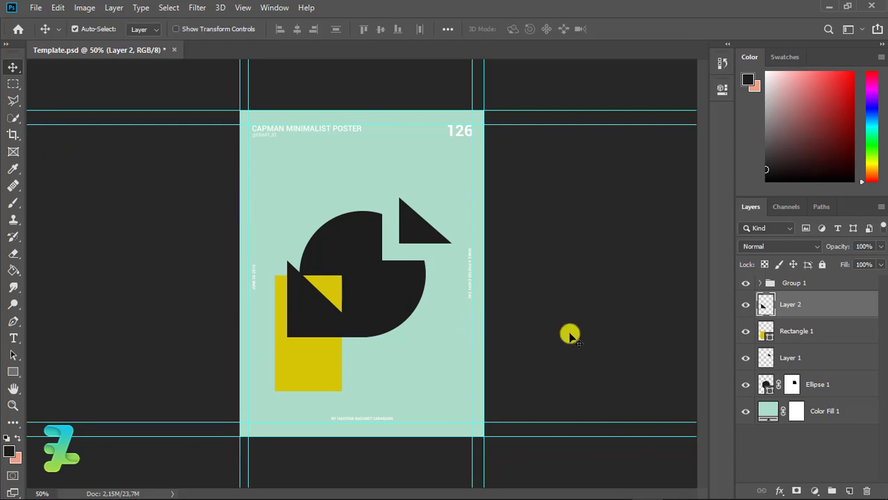
pyautogui.press('ctrl')
pyautogui.press('ctrl')
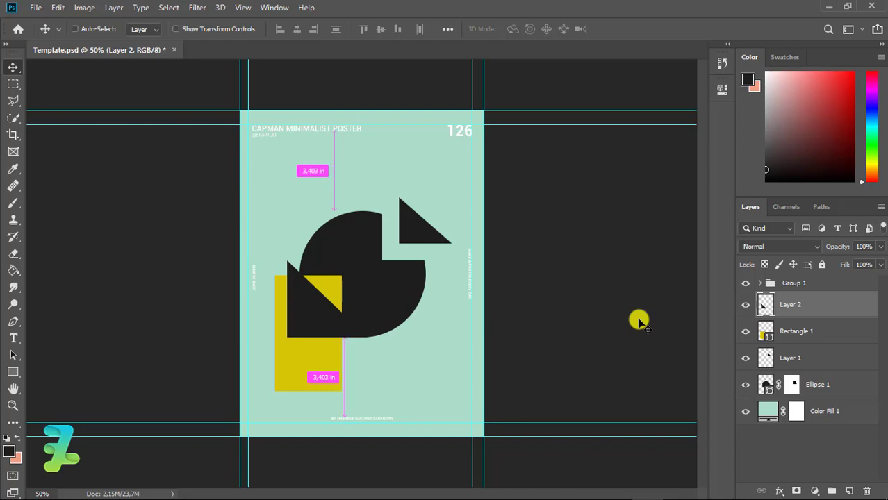
pyautogui.hotkey('ctrl', 'j')
pyautogui.click(13, 67)
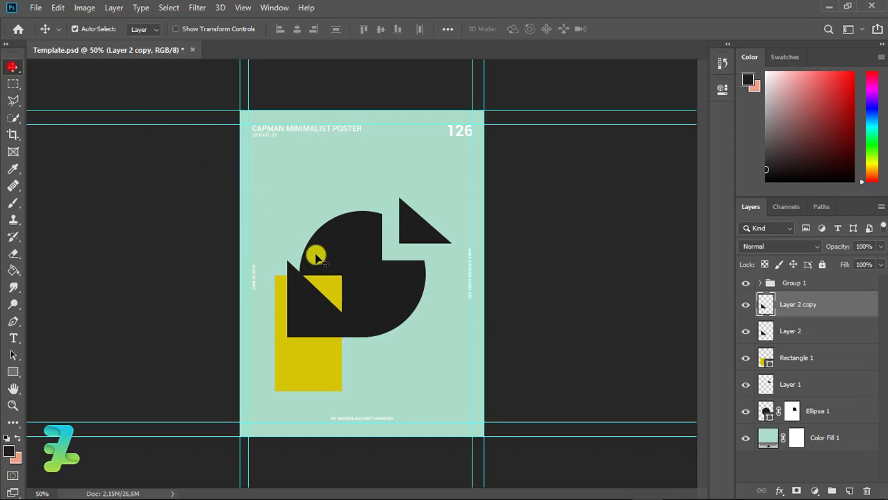
pyautogui.moveTo(315, 299); pyautogui.dragTo(430, 372)
# Step: Scale the copied triangle proportionally to about 30% and place it level with the lower part of the yellow rectangle
pyautogui.hotkey('ctrl', 't')
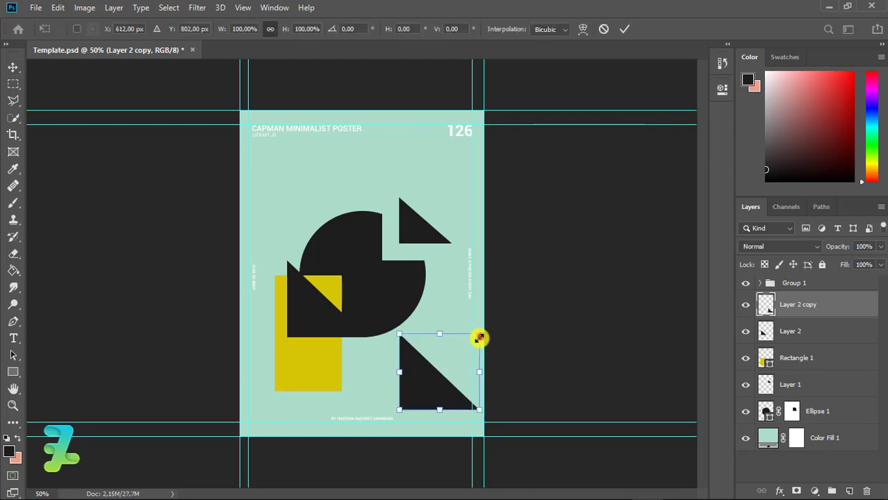
pyautogui.moveTo(480, 338); pyautogui.dragTo(441, 395)
pyautogui.moveTo(442, 394); pyautogui.dragTo(445, 393)
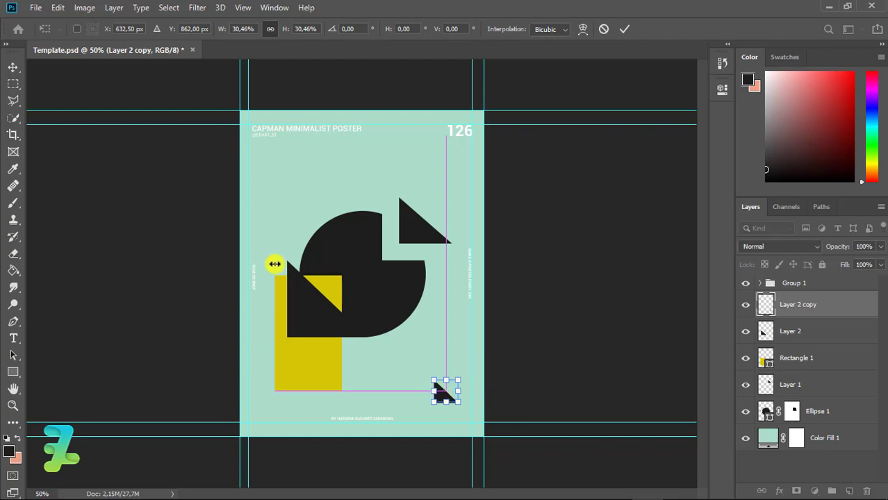
pyautogui.click(12, 67)
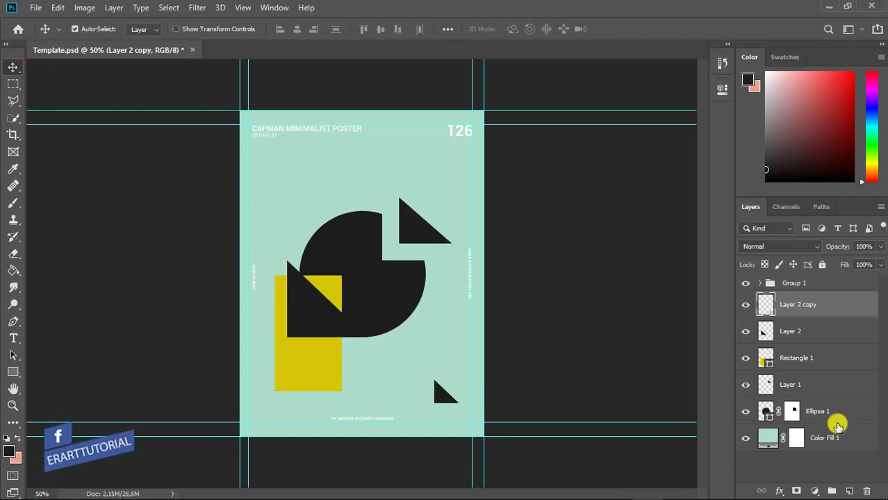
# Step: Add a new layer and set the Rectangle tool's fill to the off-white f3f3f3
pyautogui.click(850, 490)
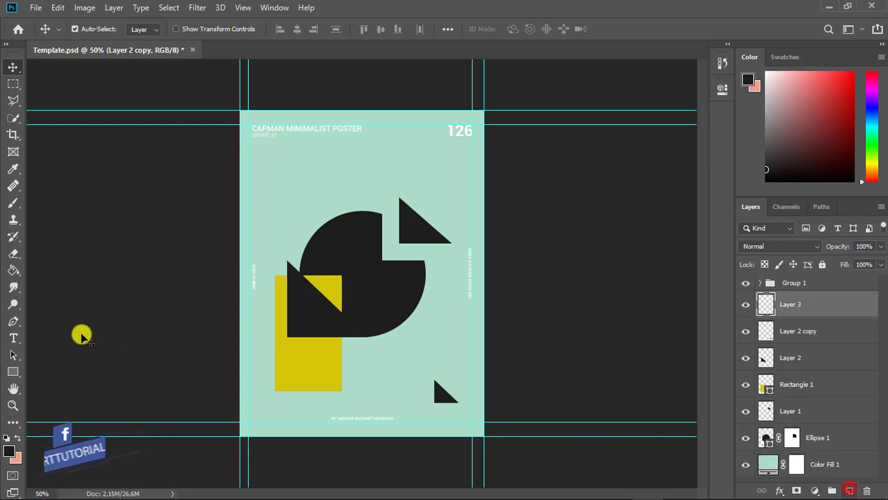
pyautogui.click(15, 374)
pyautogui.click(148, 28)
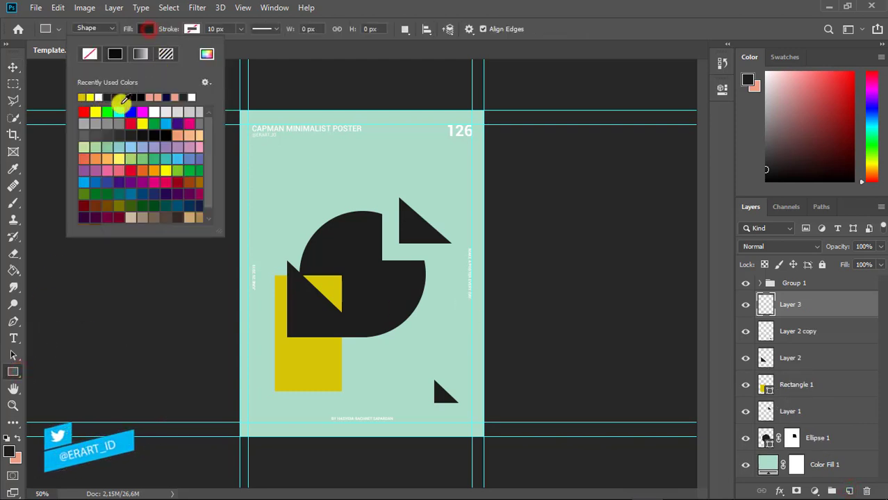
pyautogui.click(206, 54)
pyautogui.moveTo(551, 232); pyautogui.dragTo(524, 162)
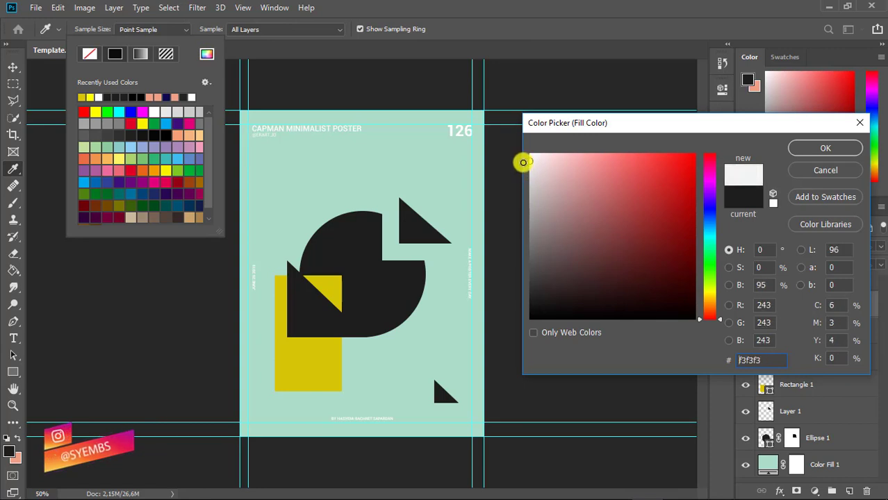
pyautogui.click(826, 148)
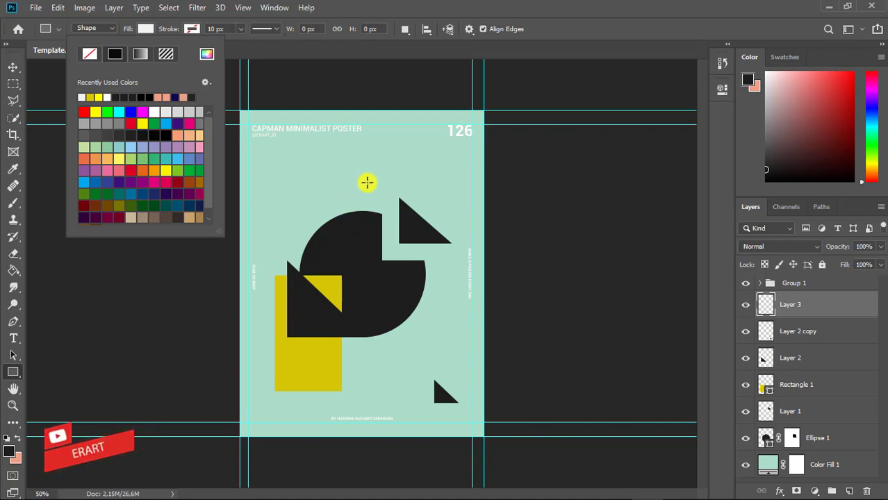
# Step: Draw a vertical white bar about 56 x 632 px across the circle, along the yellow rectangle's right edge and ending at its base
pyautogui.click(360, 189)
pyautogui.moveTo(360, 187); pyautogui.dragTo(341, 392)
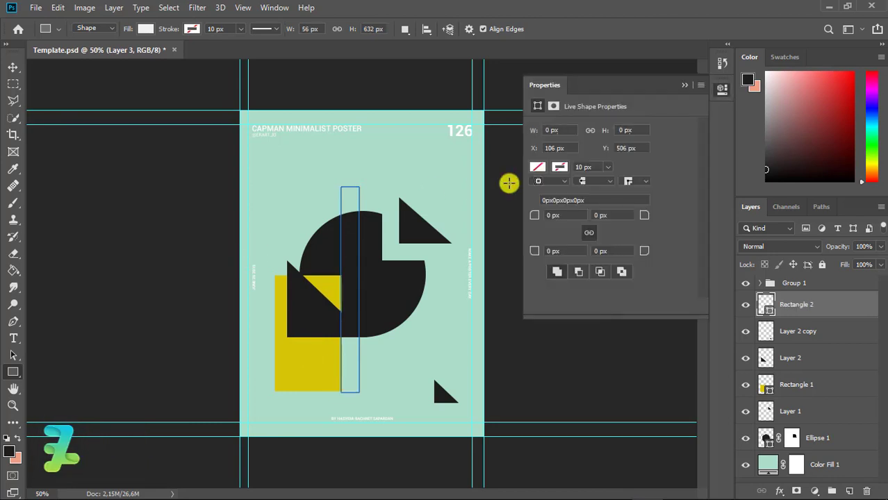
pyautogui.click(687, 84)
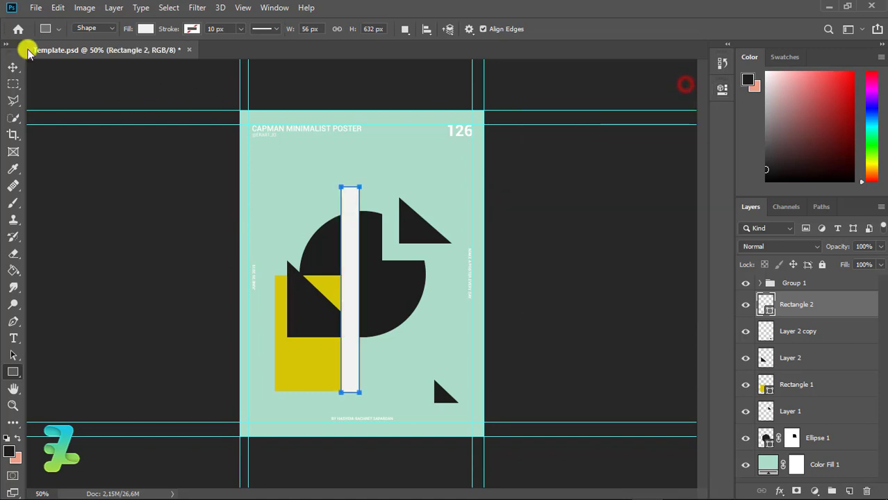
pyautogui.click(12, 66)
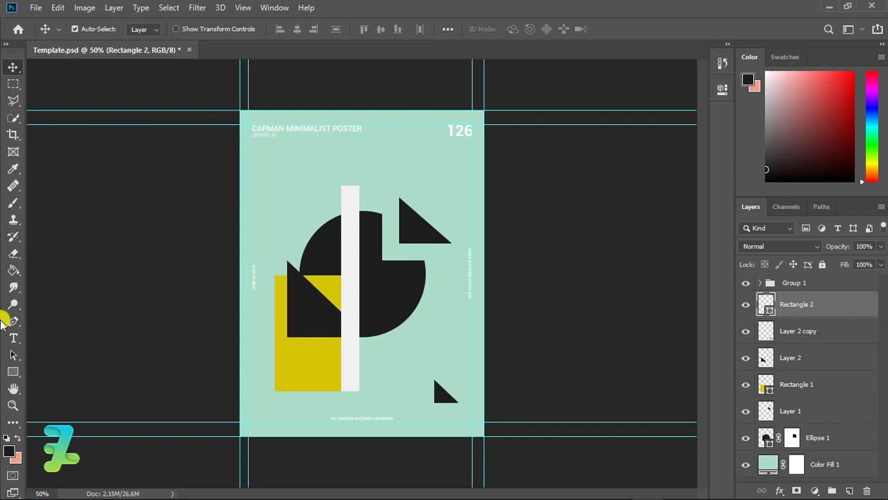
# Step: On a new layer, draw a shorter white bar about 28 x 198 px just left of the wide bar, with their tops level
pyautogui.click(13, 370)
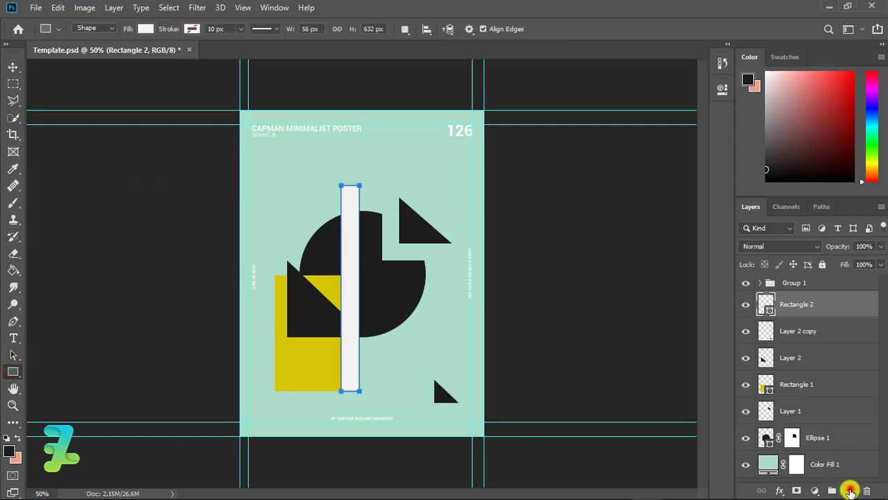
pyautogui.click(851, 491)
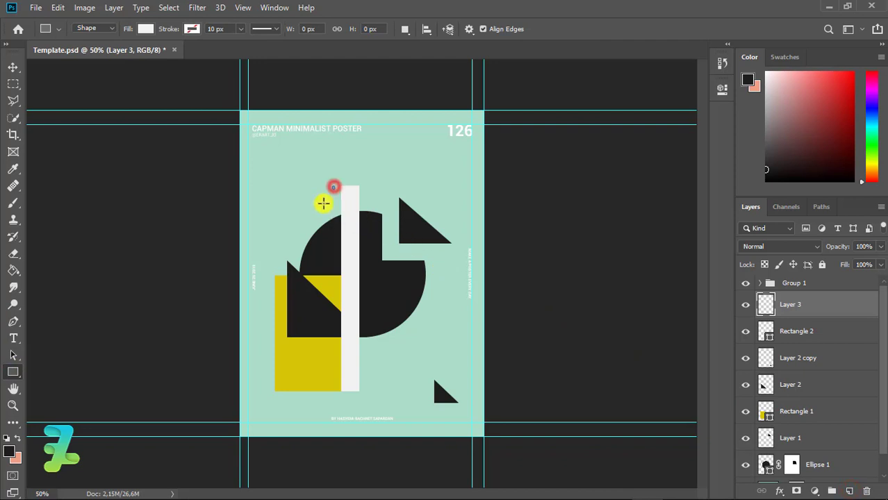
pyautogui.moveTo(334, 187); pyautogui.dragTo(326, 250)
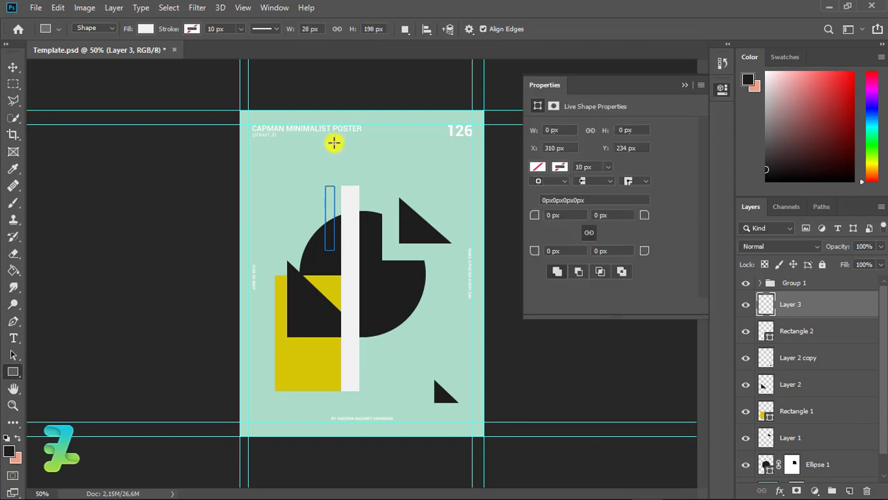
pyautogui.click(685, 83)
pyautogui.click(13, 69)
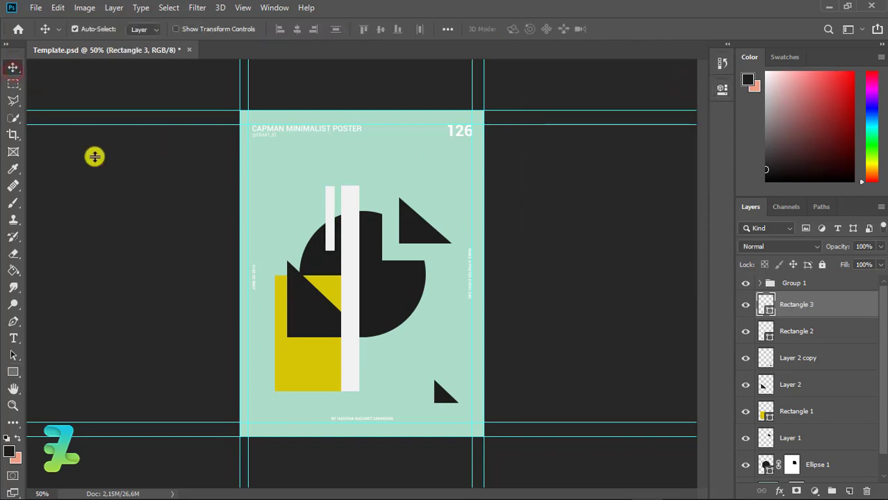
# Step: Nudge the short white bar left to widen its gap from the wide bar
pyautogui.press('Left')
pyautogui.press('Left')
pyautogui.press('Left')
pyautogui.press('Left')
pyautogui.press('Left')
pyautogui.press('Left')
pyautogui.press('Left')
pyautogui.press('Left')
pyautogui.press('Left')
pyautogui.press('Left')
pyautogui.press('Left')
pyautogui.press('Left')
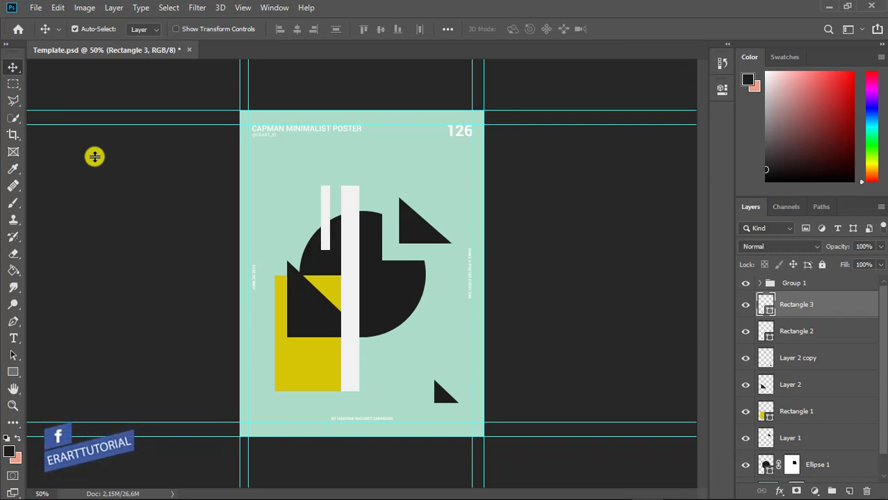
# Step: On a new layer, draw a thin white bar about 8 x 188 px beside the circle's notch, ending at the notch's lower edge
pyautogui.click(13, 372)
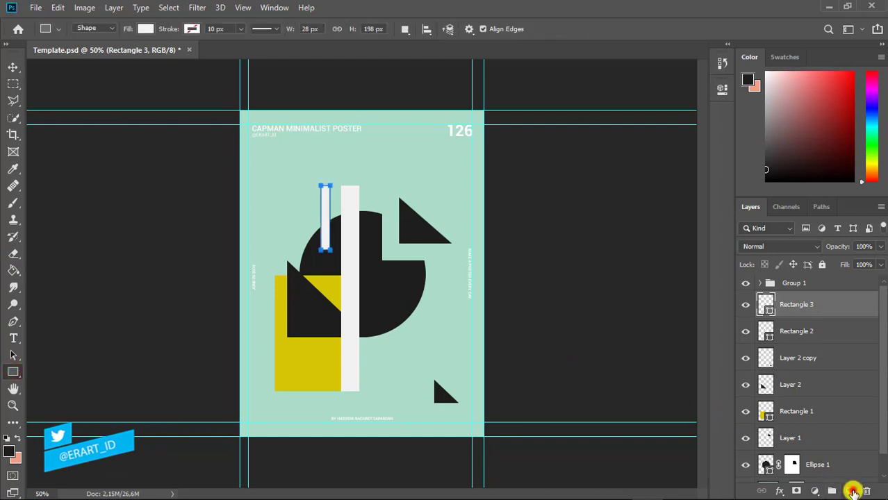
pyautogui.click(854, 491)
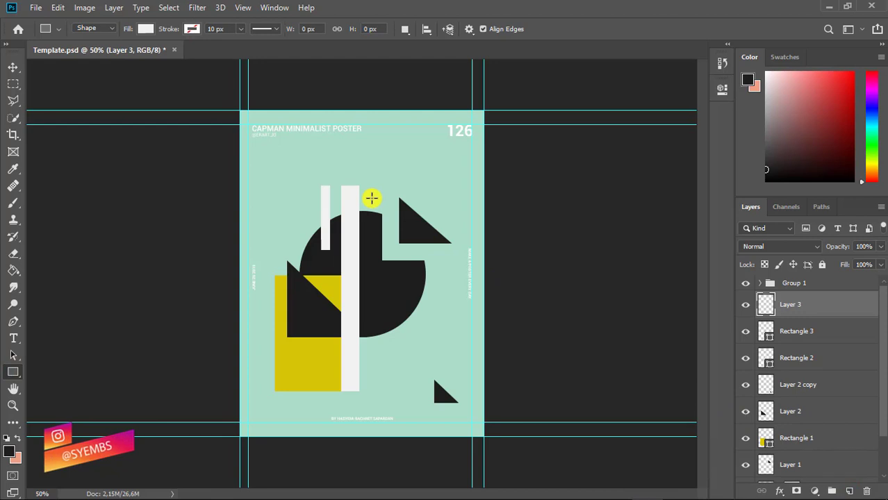
pyautogui.moveTo(376, 200); pyautogui.dragTo(376, 260)
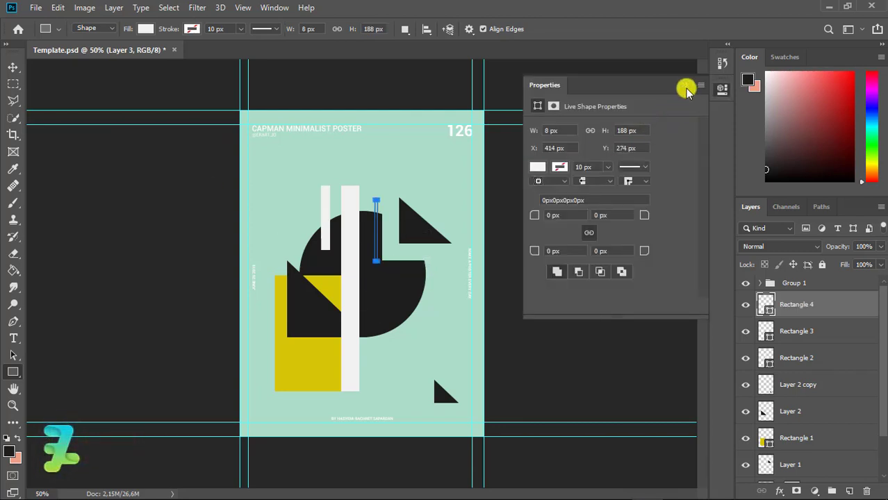
pyautogui.click(685, 85)
pyautogui.click(9, 72)
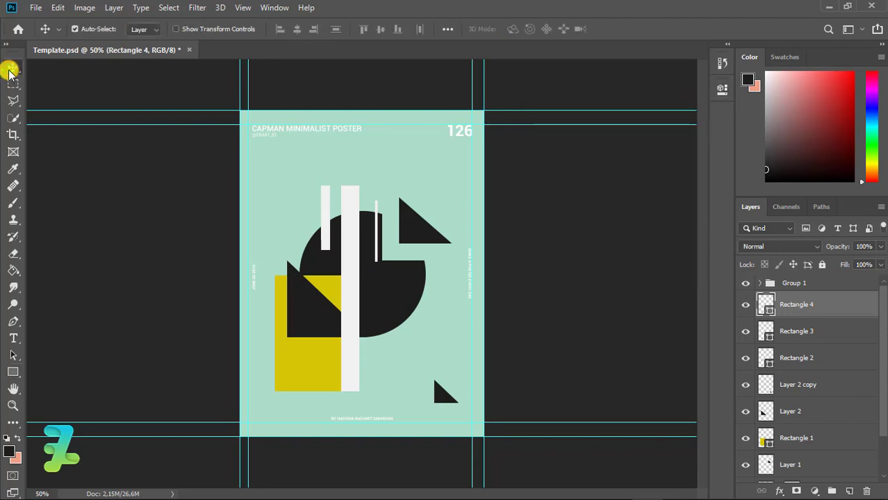
pyautogui.click(395, 253)
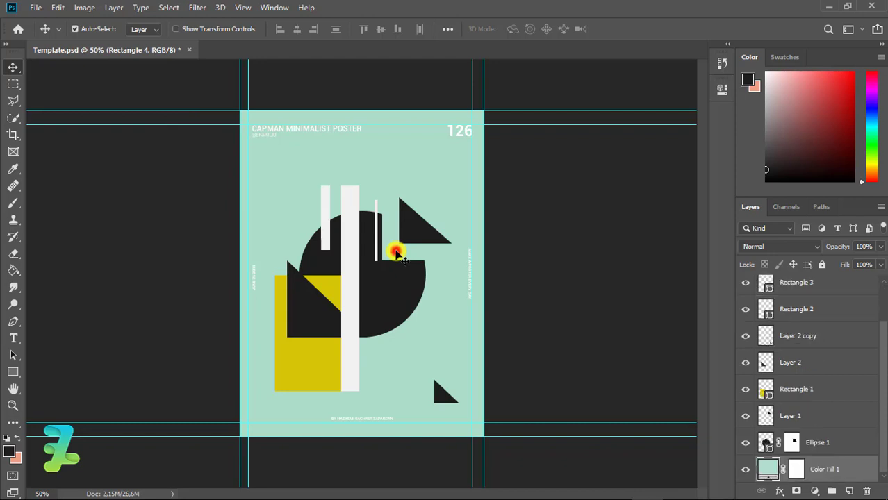
pyautogui.hotkey('ctrl', 'j')
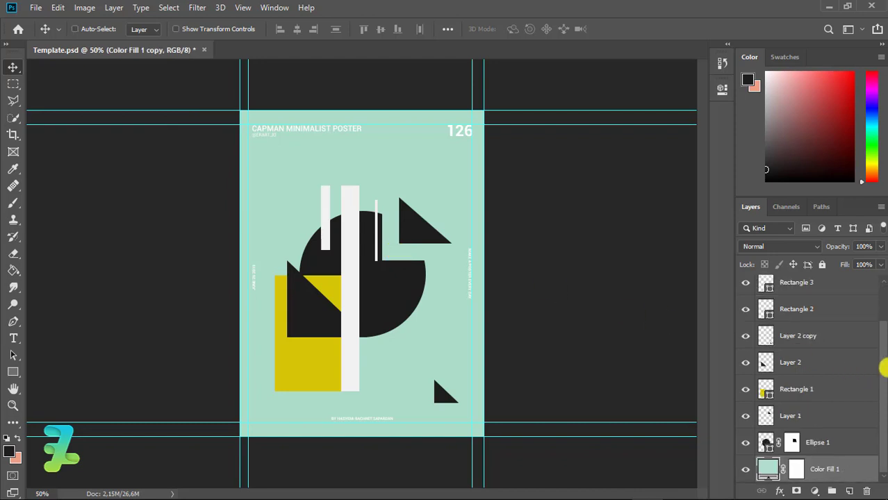
pyautogui.hotkey('ctrl', 'z')
# Step: Duplicate the thin white bar beside the notch and shift the copy slightly left, toward the wide bar
pyautogui.moveTo(879, 355); pyautogui.dragTo(878, 298)
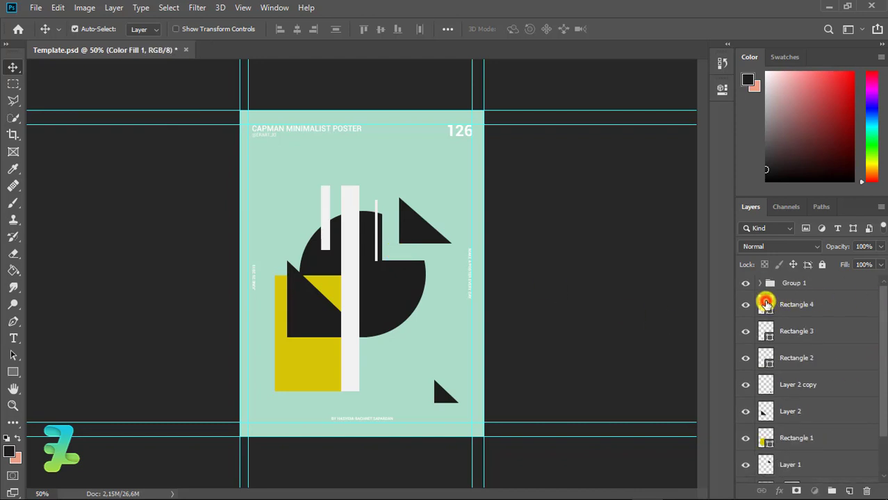
pyautogui.click(767, 304)
pyautogui.hotkey('ctrl', 'j')
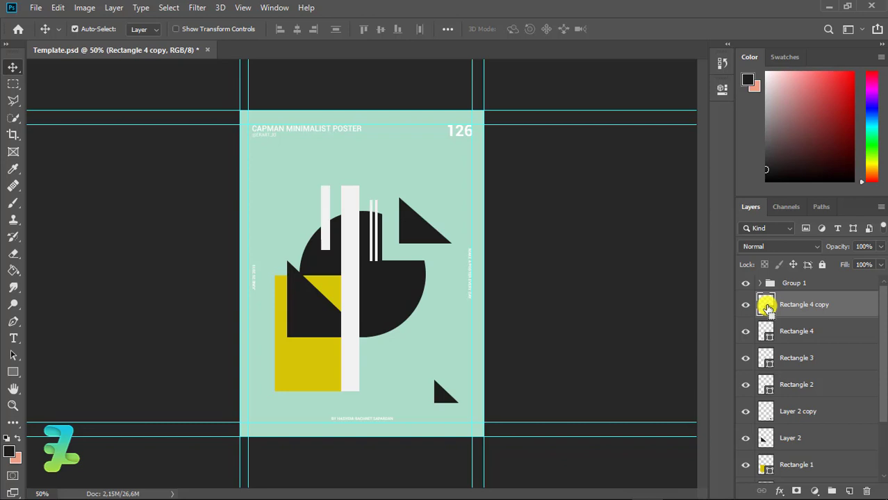
# Step: Stretch the copied thin bar downward to the circle's lower edge, at about 224% height
pyautogui.hotkey('ctrl', 't')
pyautogui.click(538, 317)
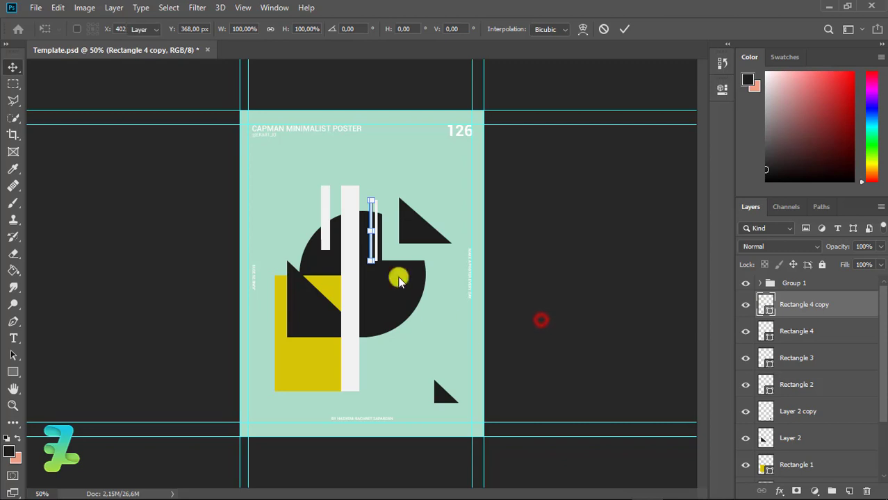
pyautogui.hotkey('ctrl', 't')
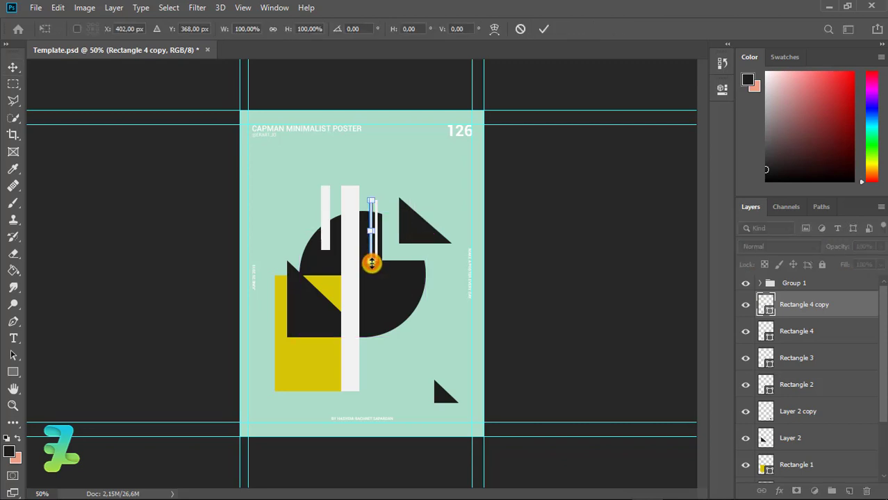
pyautogui.moveTo(372, 264); pyautogui.dragTo(368, 337)
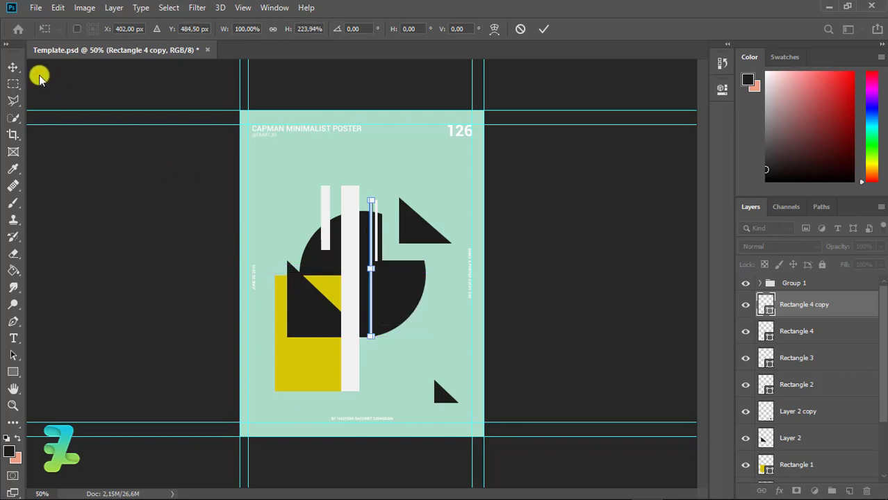
pyautogui.click(14, 68)
pyautogui.click(569, 309)
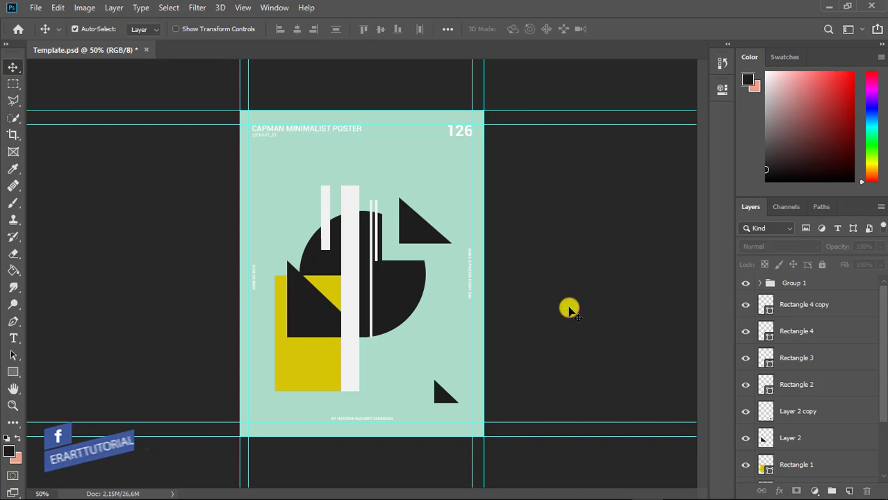
# Step: On a new layer, draw a vertical white hairline about 2 x 132 px crossing the upper-right dark triangle
pyautogui.click(10, 378)
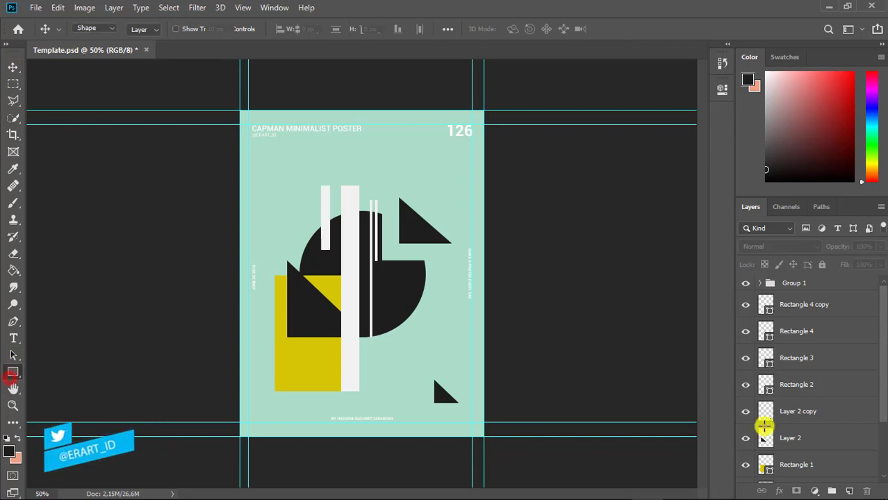
pyautogui.click(850, 491)
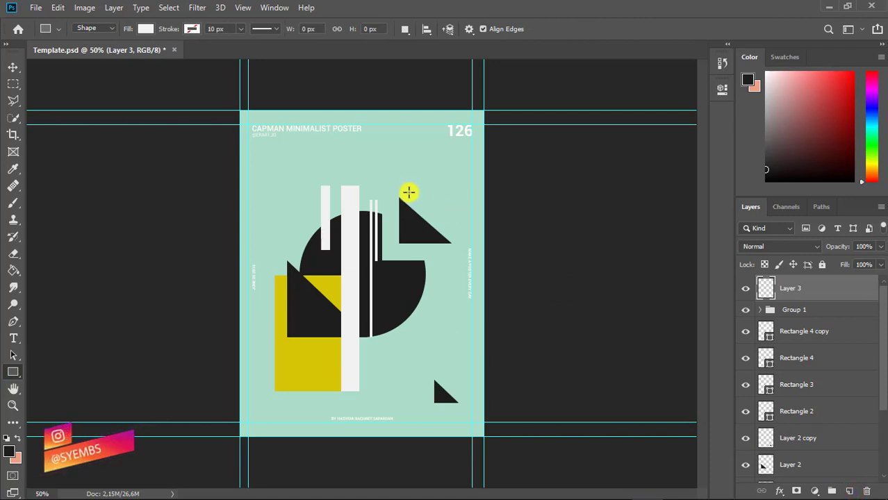
pyautogui.moveTo(408, 188); pyautogui.dragTo(409, 228)
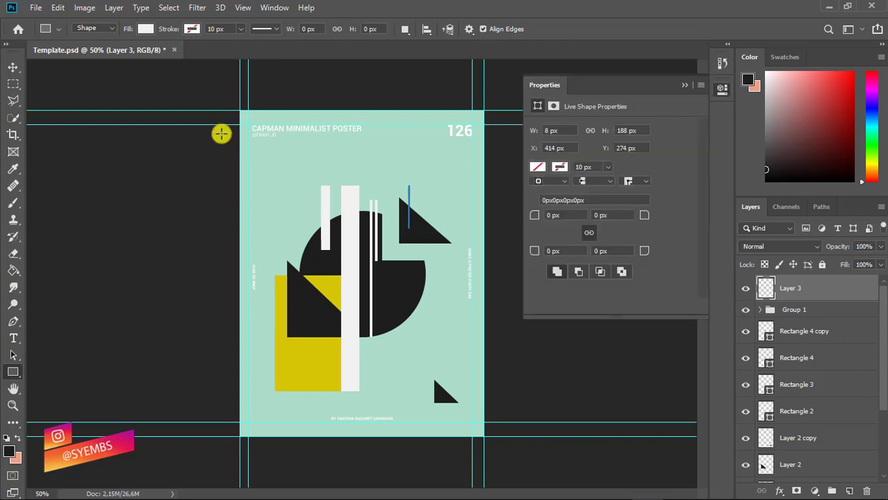
pyautogui.click(14, 68)
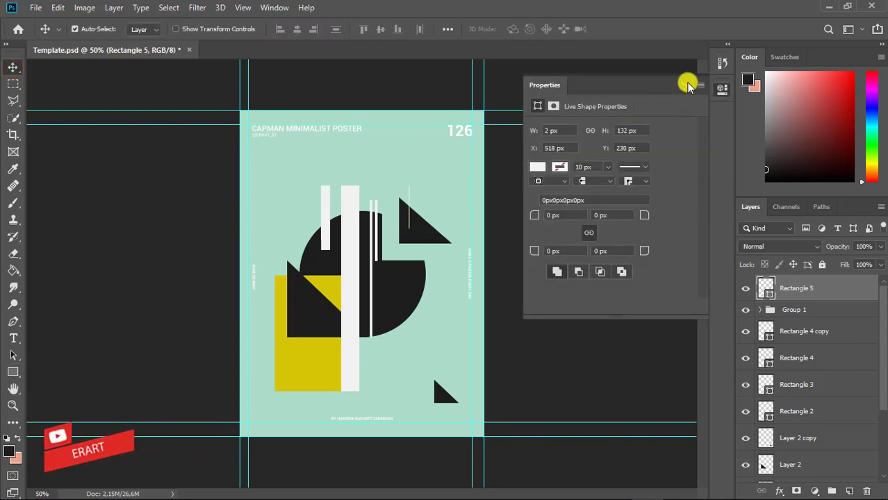
pyautogui.click(687, 83)
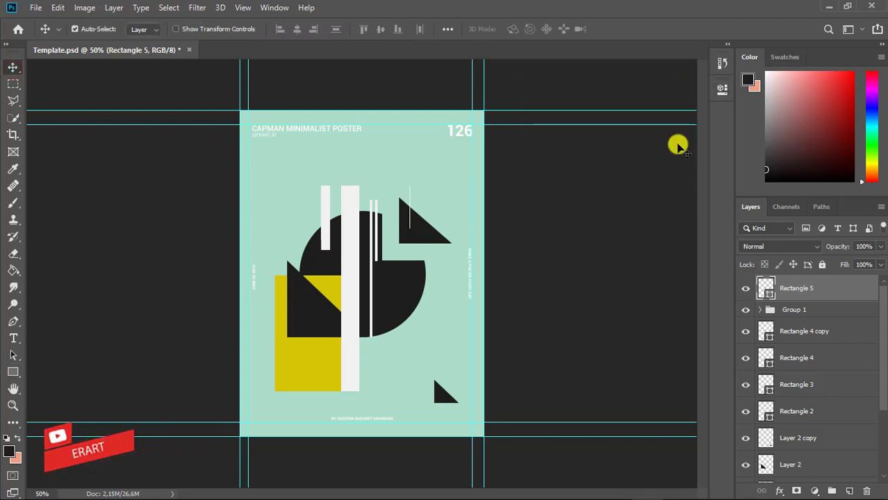
# Step: Duplicate the white hairline on the upper-right triangle, offset the copy right and slightly down, and move both hairline layers below Group 1
pyautogui.hotkey('ctrl', 'j')
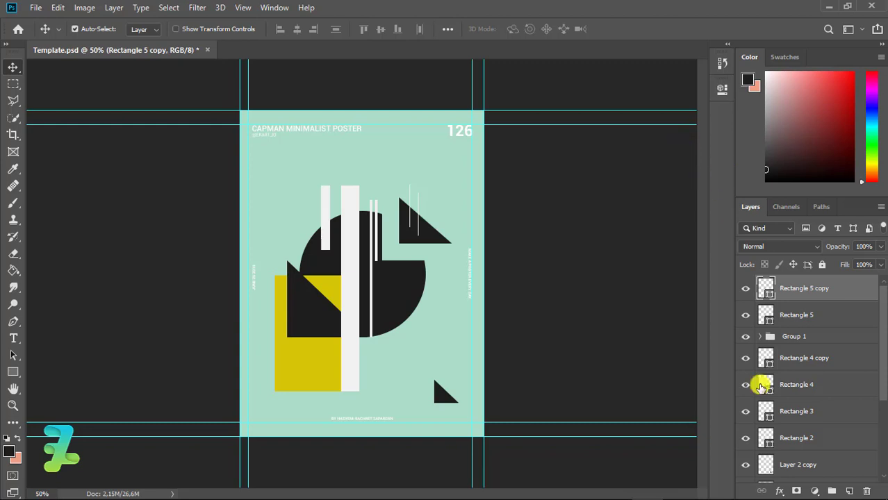
pyautogui.keyDown('shift'); pyautogui.click(768, 310); pyautogui.keyUp('shift')
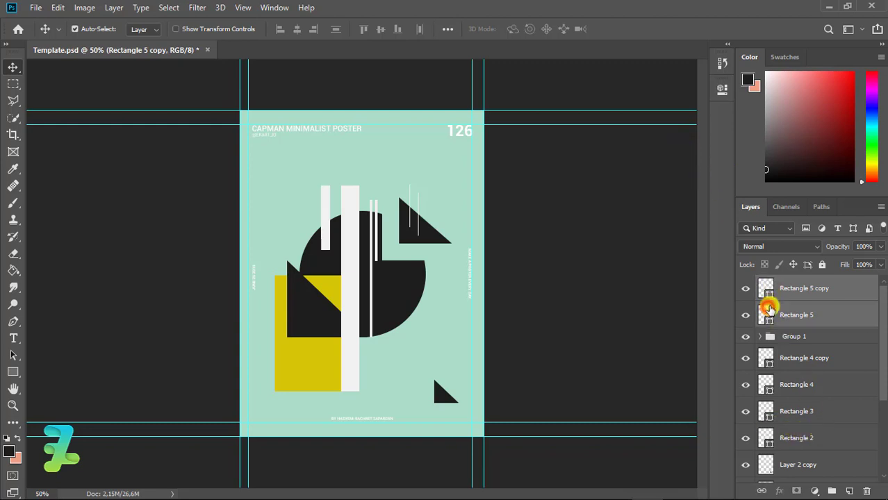
pyautogui.moveTo(768, 312); pyautogui.dragTo(775, 347)
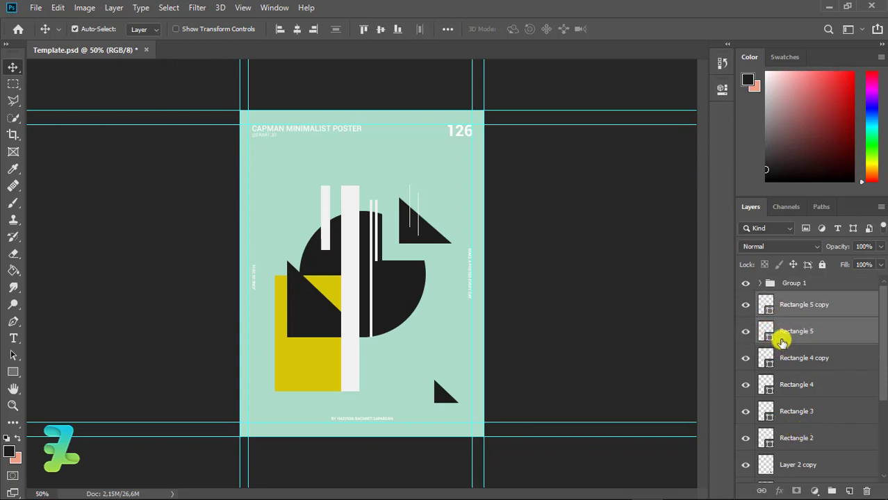
# Step: On a new layer, draw a 50 x 50 px square above the yellow rectangle, aligned with its outer edge, and fill it with yellow d6c507
pyautogui.click(850, 489)
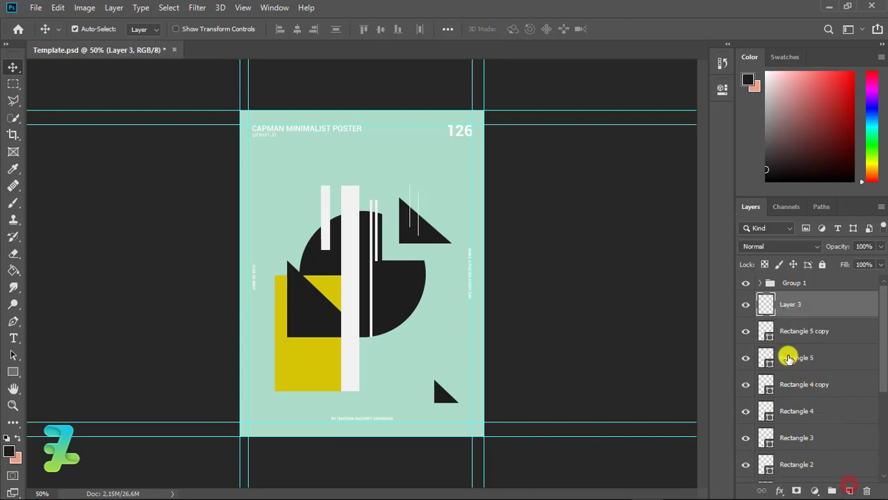
pyautogui.click(13, 370)
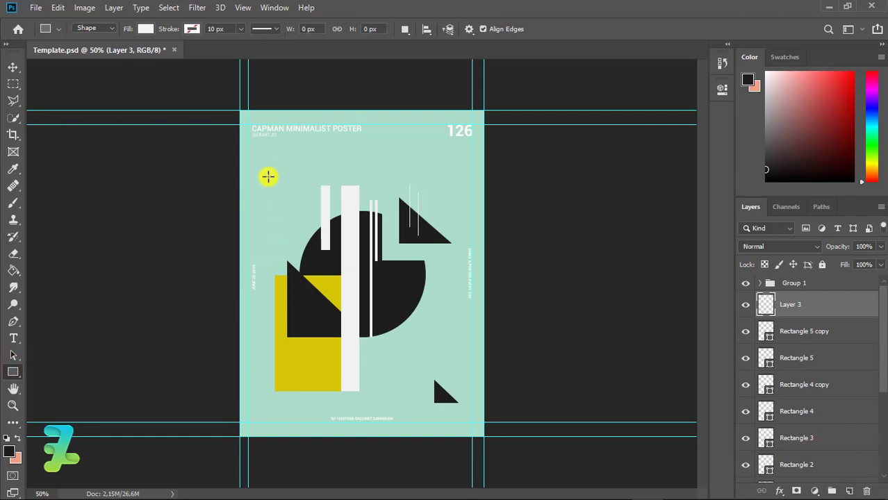
pyautogui.moveTo(291, 184); pyautogui.dragTo(265, 201)
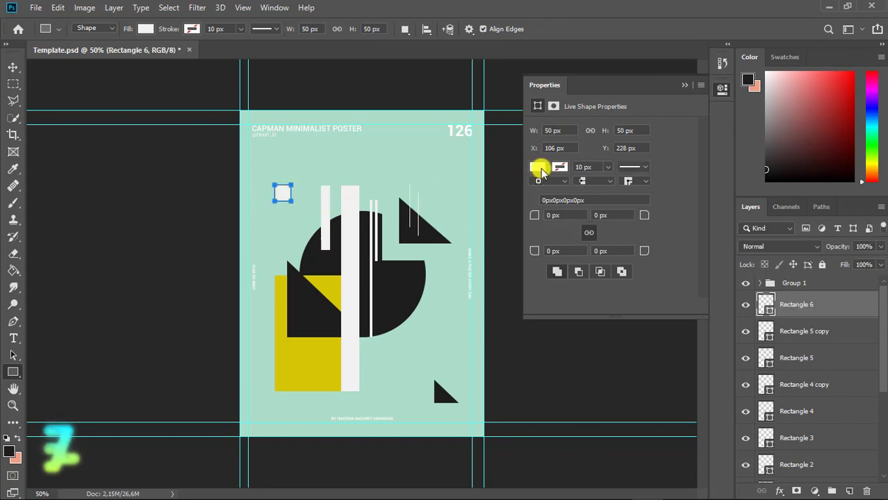
pyautogui.click(537, 167)
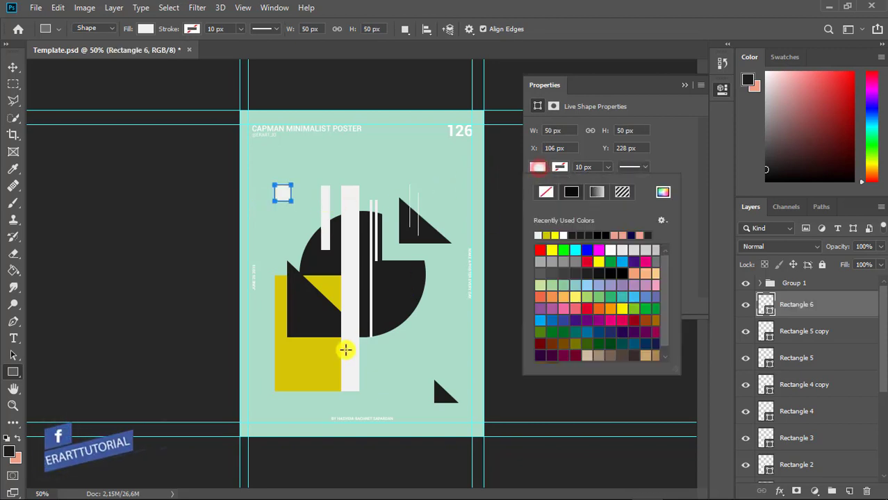
pyautogui.click(663, 192)
pyautogui.click(295, 370)
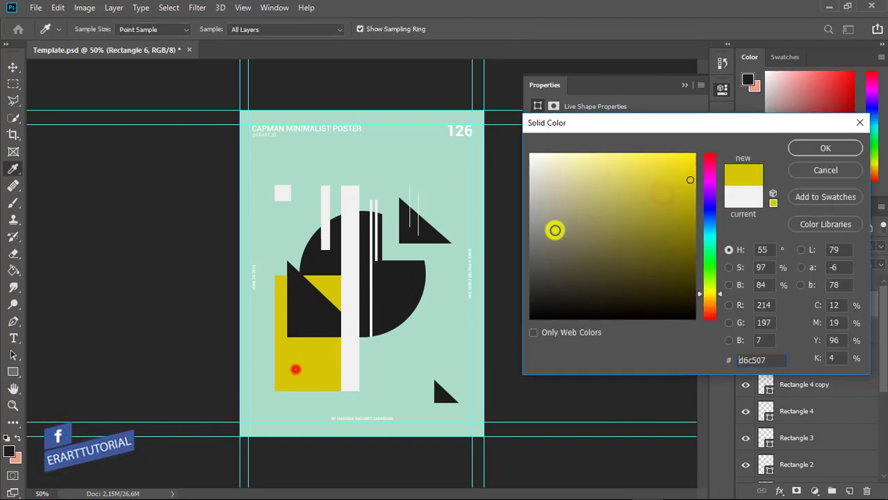
pyautogui.click(826, 149)
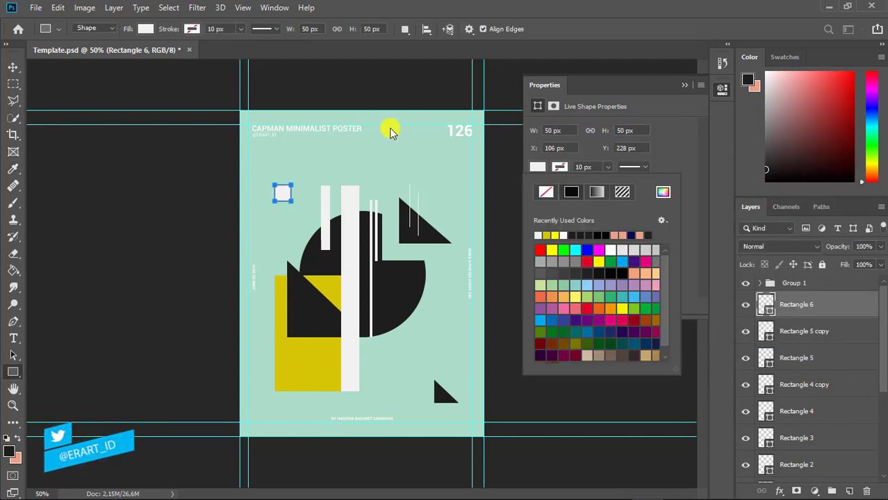
# Step: Enlarge the small yellow square proportionally to about 67 x 67 px, keeping its upper-left corner in place
pyautogui.click(17, 66)
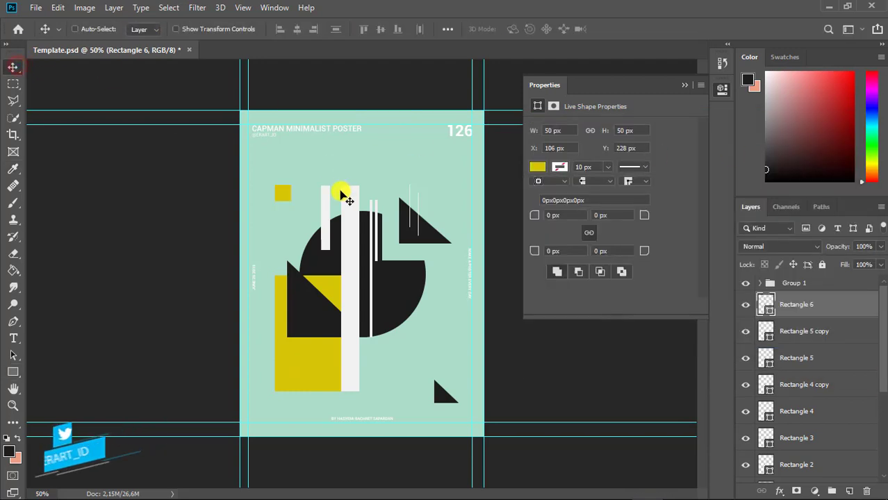
pyautogui.hotkey('ctrl', 't')
pyautogui.moveTo(295, 206); pyautogui.dragTo(299, 207)
pyautogui.click(10, 66)
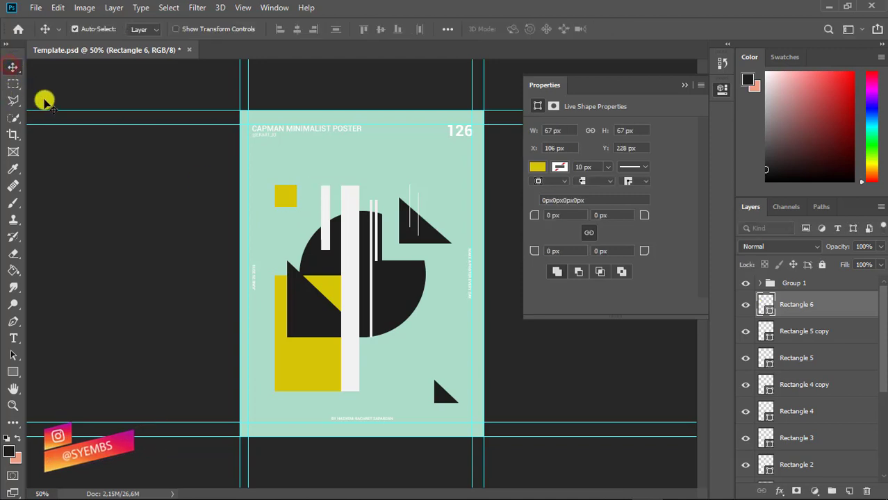
pyautogui.press('Left')
pyautogui.press('Left')
pyautogui.press('Left')
pyautogui.press('Left')
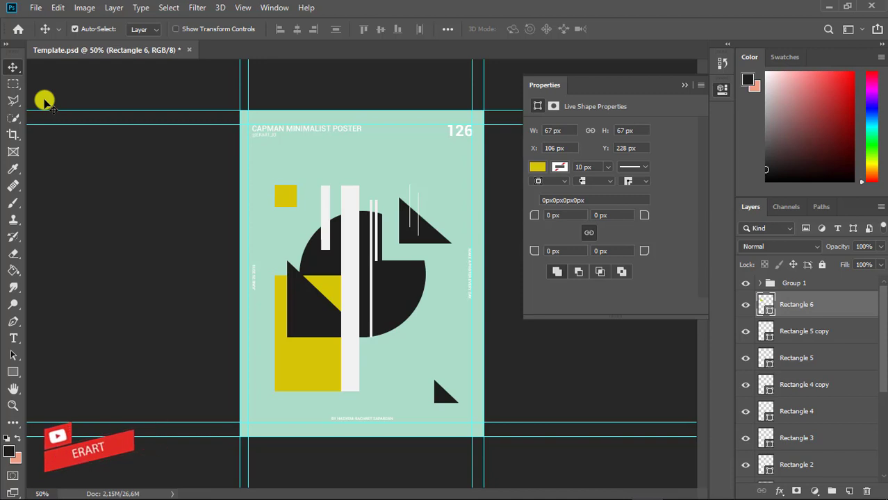
pyautogui.click(685, 81)
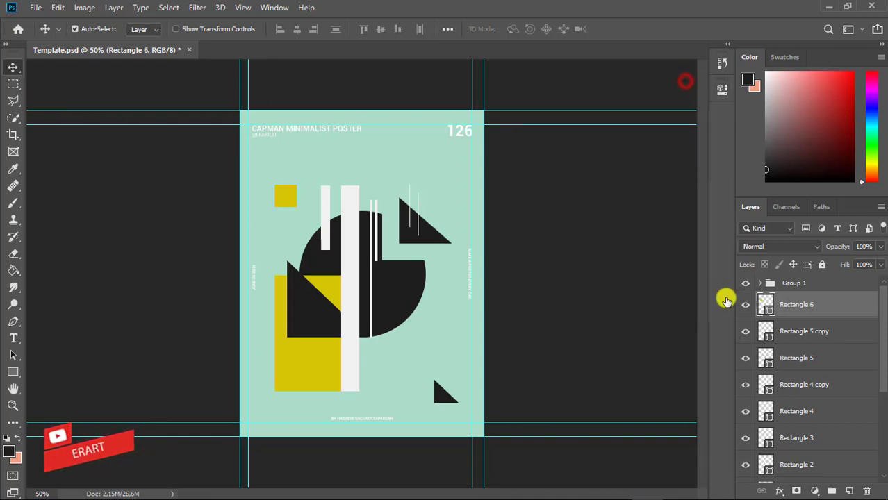
# Step: On a new layer, draw a dark 1d1d1d vertical bar about 6 x 78 px crossing the small yellow square's upper edge near its right corner
pyautogui.click(850, 491)
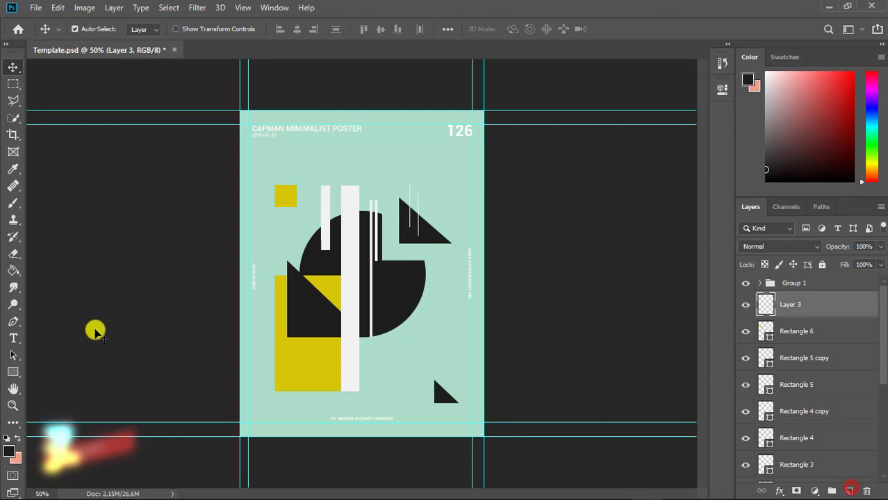
pyautogui.click(13, 371)
pyautogui.click(145, 28)
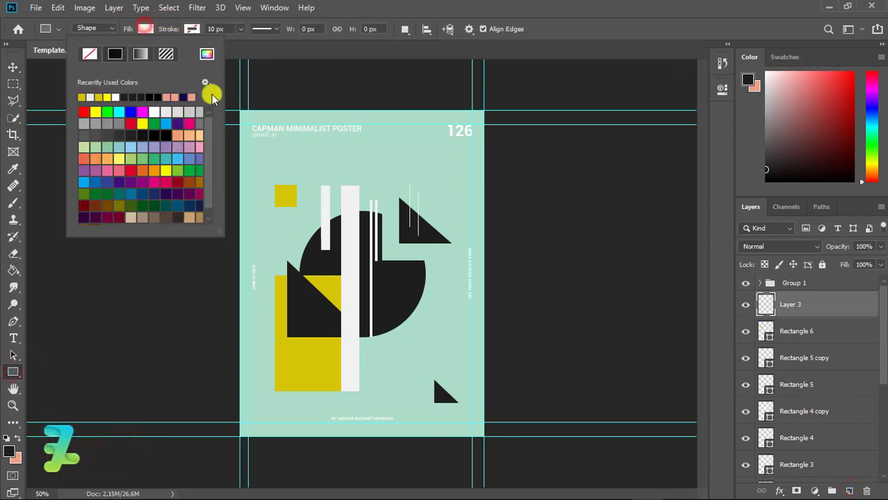
pyautogui.click(210, 52)
pyautogui.click(381, 297)
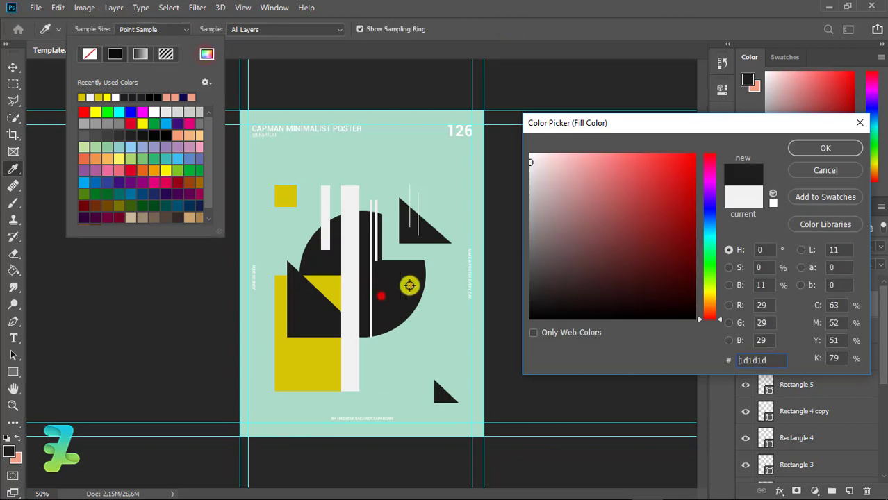
pyautogui.click(820, 150)
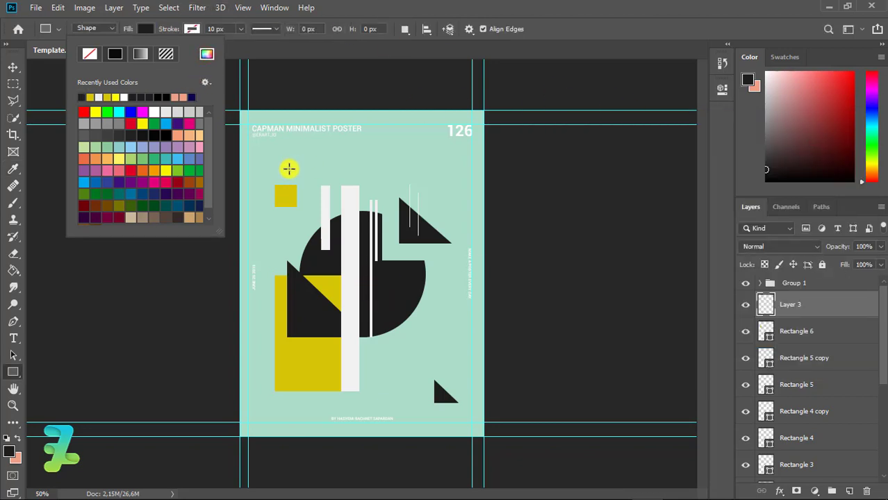
pyautogui.moveTo(293, 170); pyautogui.dragTo(292, 195)
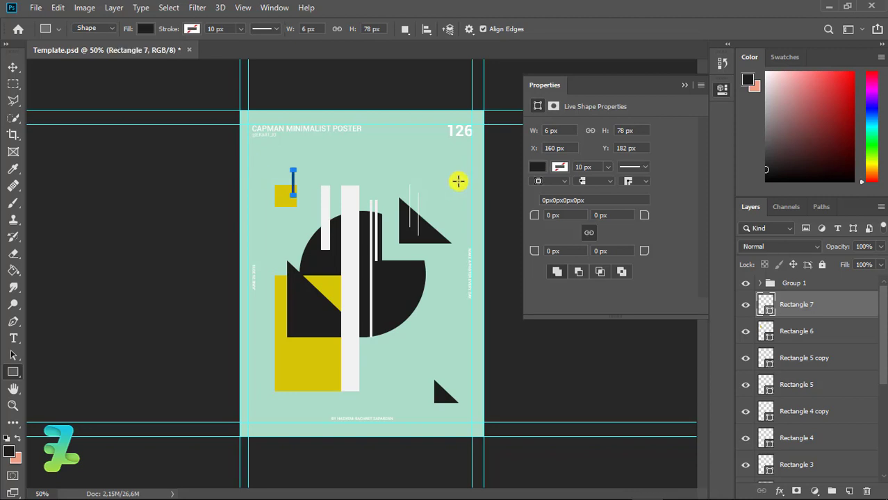
pyautogui.click(685, 85)
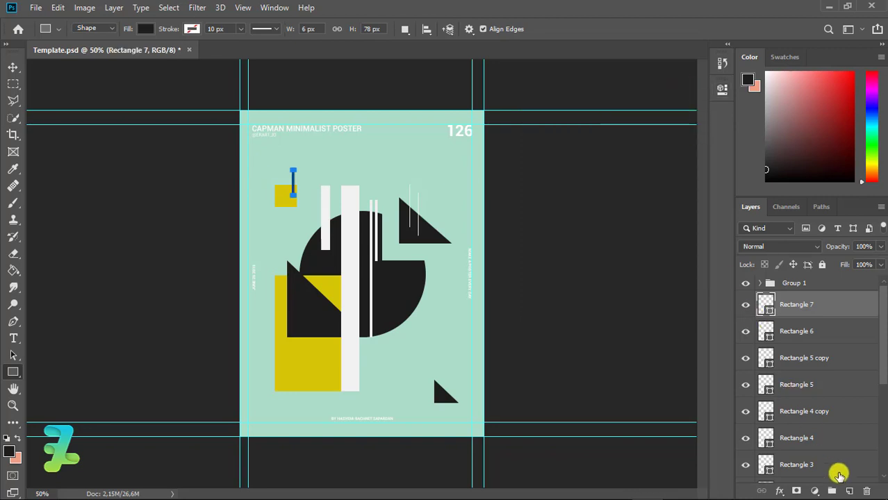
pyautogui.click(848, 491)
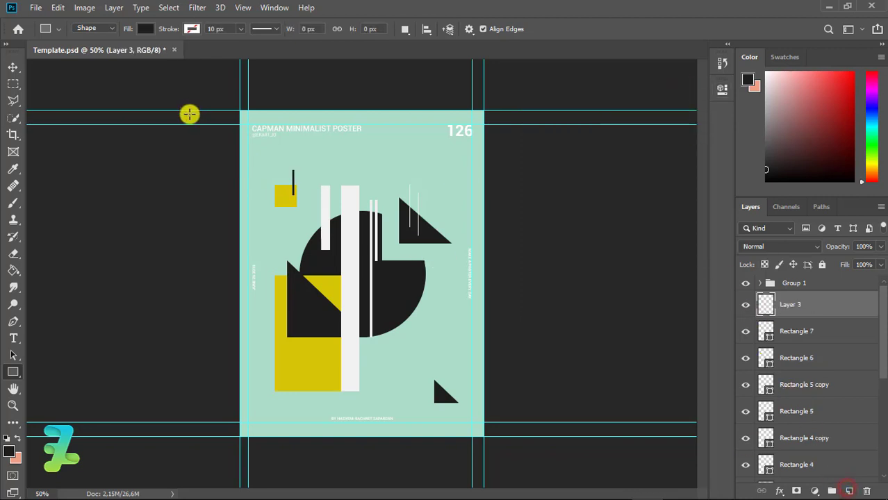
pyautogui.hotkey('ctrl', 'z')
# Step: Duplicate the dark vertical bar on the small yellow square and shift the copy slightly left, leaving a narrow gap
pyautogui.hotkey('ctrl', '+')
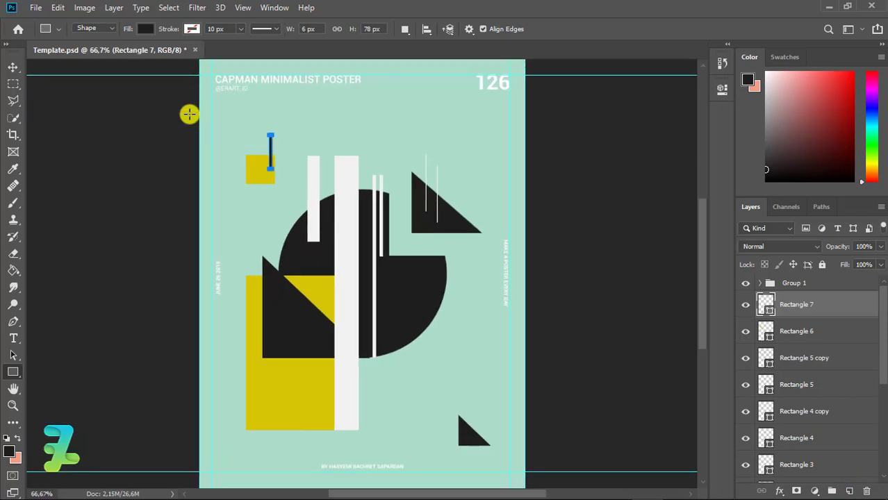
pyautogui.hotkey('ctrl', '+')
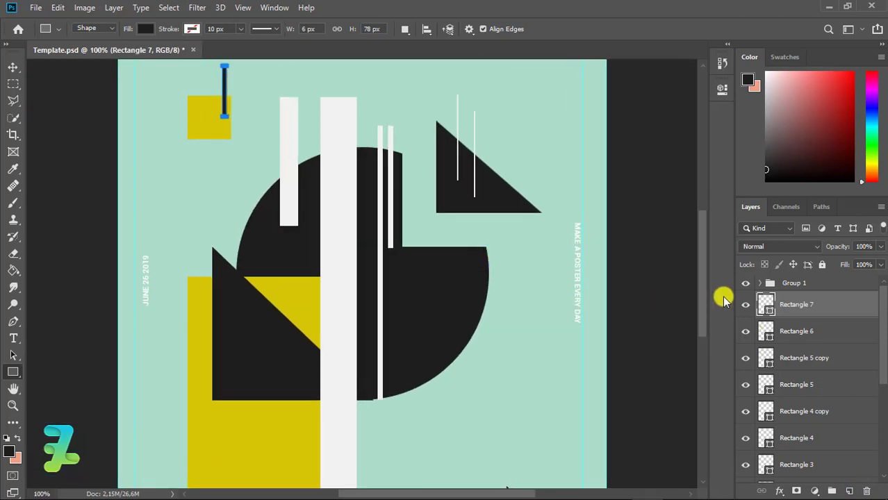
pyautogui.moveTo(704, 295); pyautogui.dragTo(700, 258)
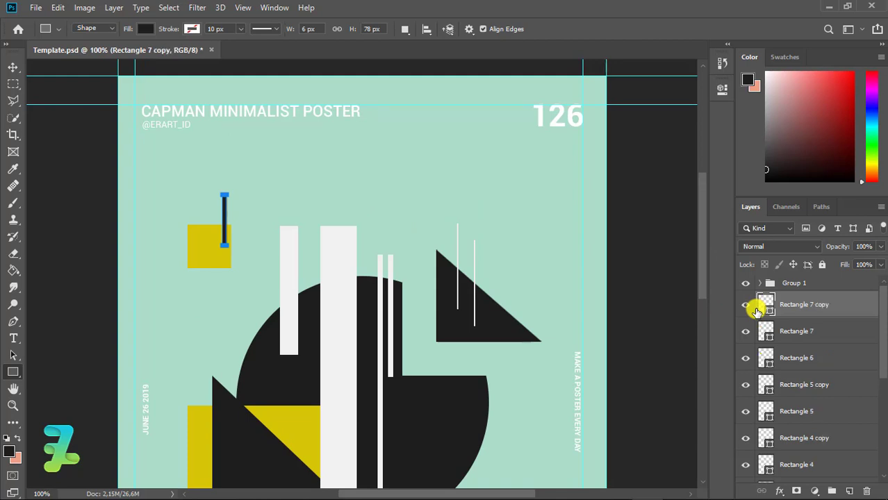
pyautogui.click(14, 66)
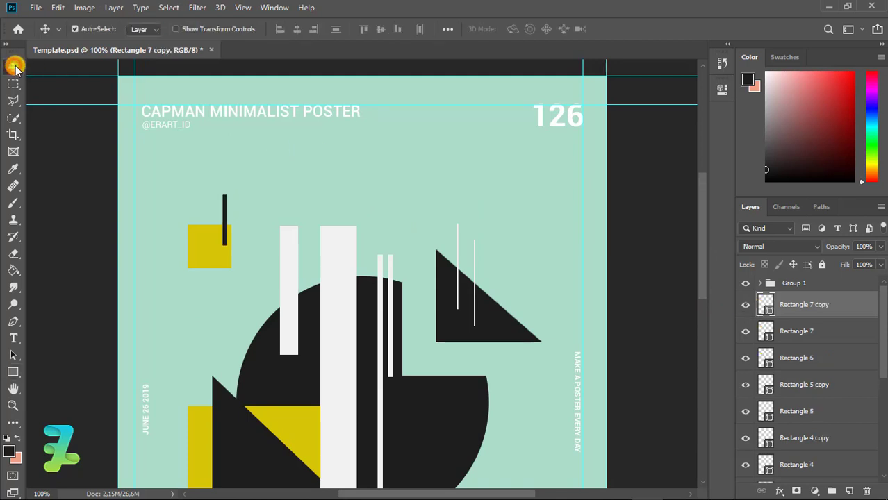
pyautogui.press('Left')
pyautogui.press('Left')
pyautogui.press('Left')
pyautogui.press('Left')
pyautogui.press('Left')
pyautogui.press('Left')
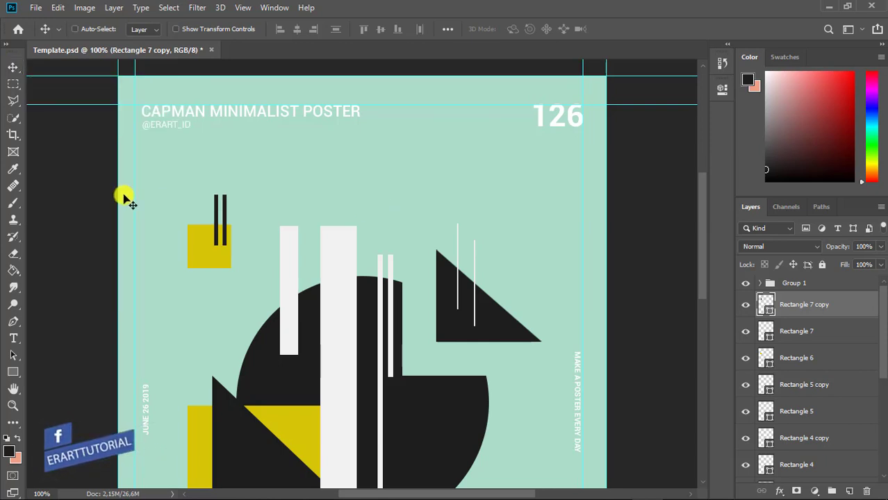
# Step: Narrow the copied dark bar to half its width and nudge it slightly toward the original bar
pyautogui.hotkey('ctrl', 't')
pyautogui.moveTo(220, 221); pyautogui.dragTo(212, 221)
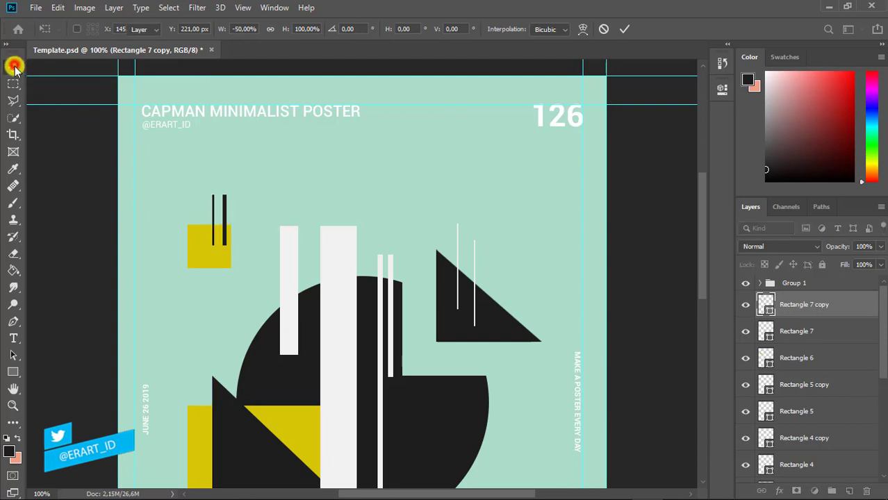
pyautogui.click(14, 67)
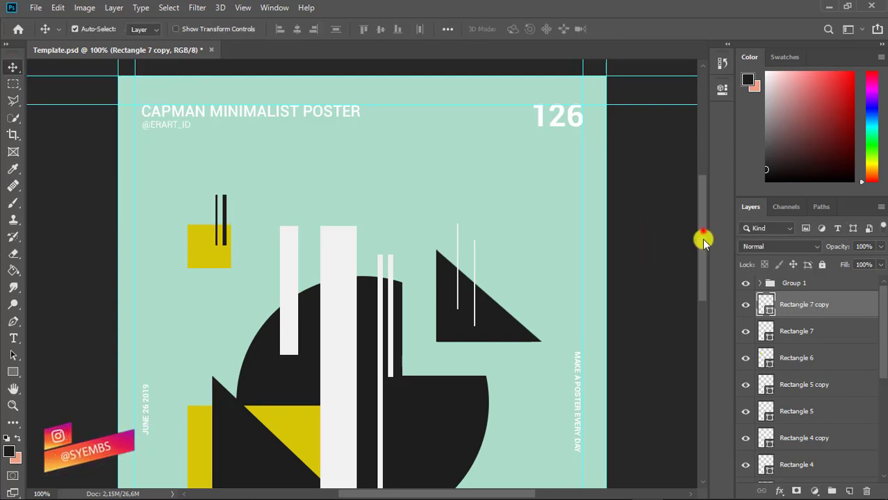
# Step: Duplicate the pair of dark bars and place the copies across the large yellow rectangle's lower edge, near the wide white bar
pyautogui.moveTo(702, 238); pyautogui.dragTo(702, 246)
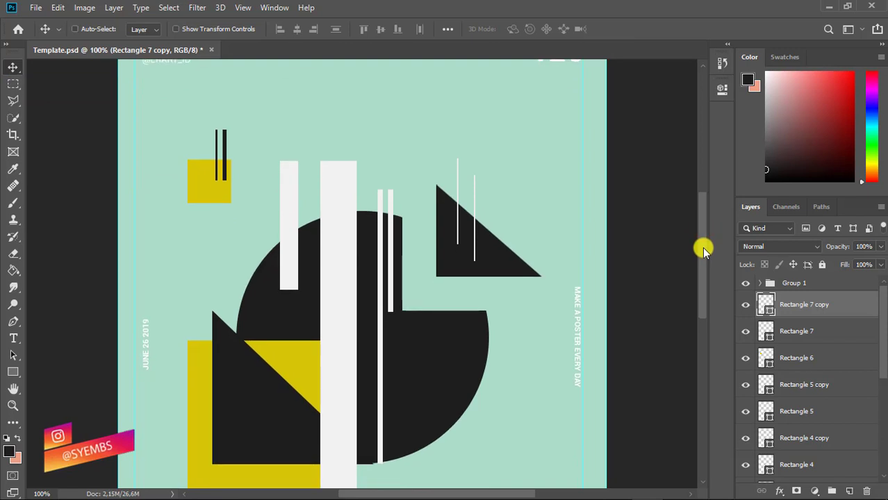
pyautogui.hotkey('ctrl', '-')
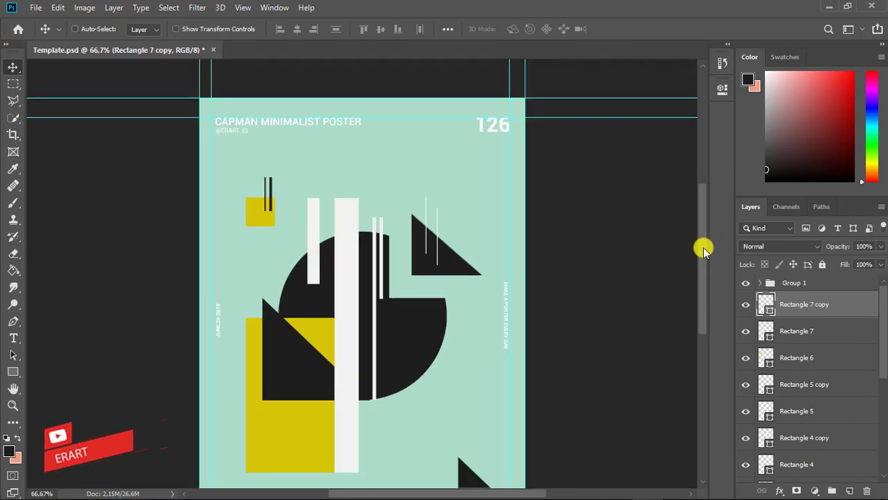
pyautogui.hotkey('ctrl', '-')
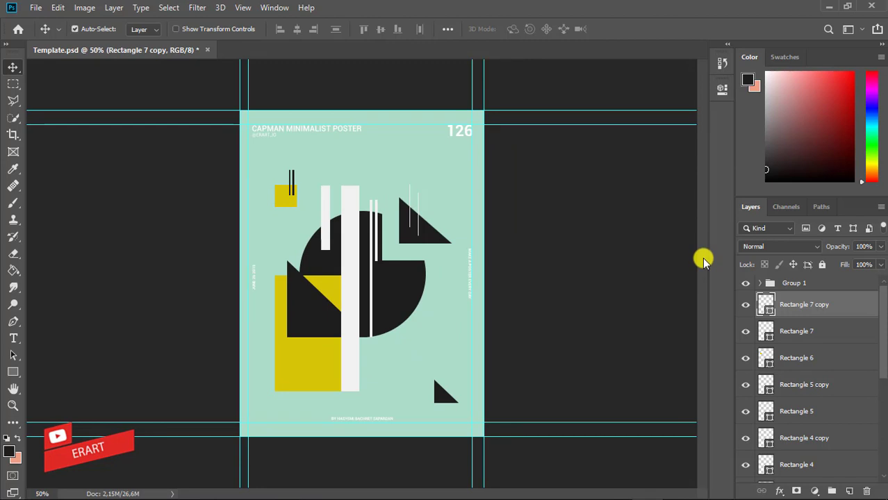
pyautogui.keyDown('shift'); pyautogui.click(767, 333); pyautogui.keyUp('shift')
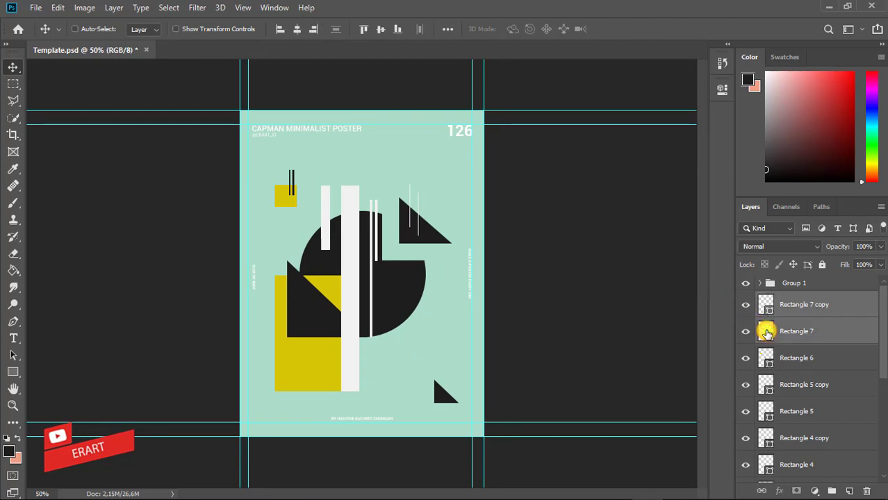
pyautogui.hotkey('ctrl', 'j')
pyautogui.hotkey('ctrl', '+')
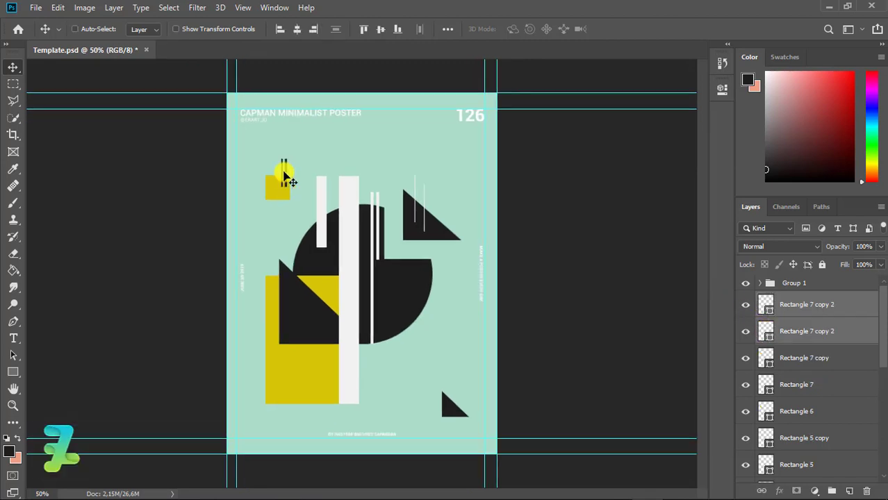
pyautogui.hotkey('ctrl', '+')
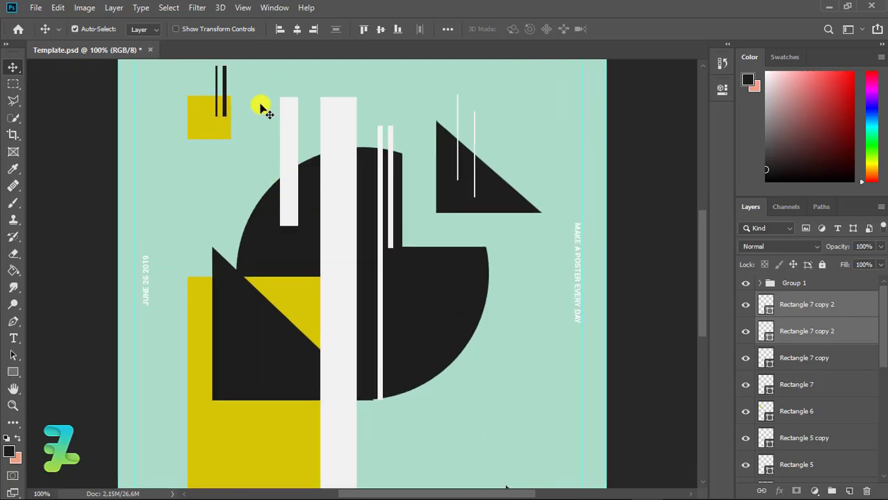
pyautogui.moveTo(224, 69); pyautogui.dragTo(270, 467)
pyautogui.moveTo(699, 280); pyautogui.dragTo(704, 327)
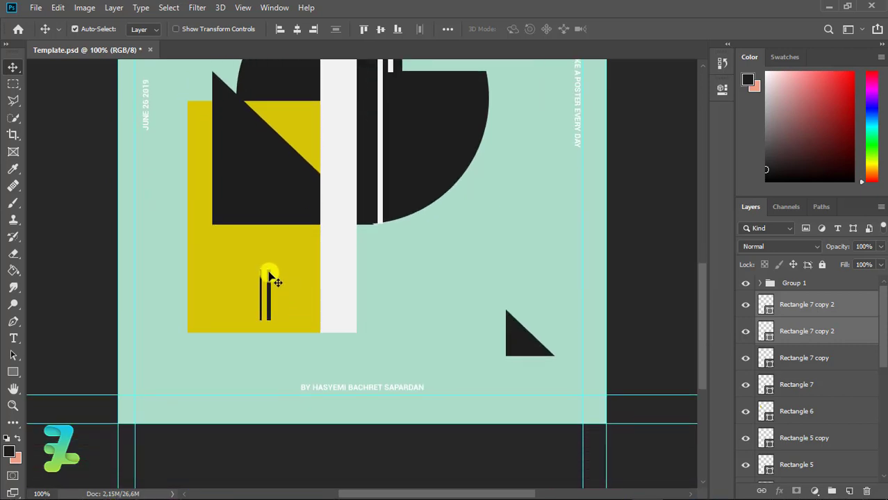
pyautogui.moveTo(271, 276); pyautogui.dragTo(290, 315)
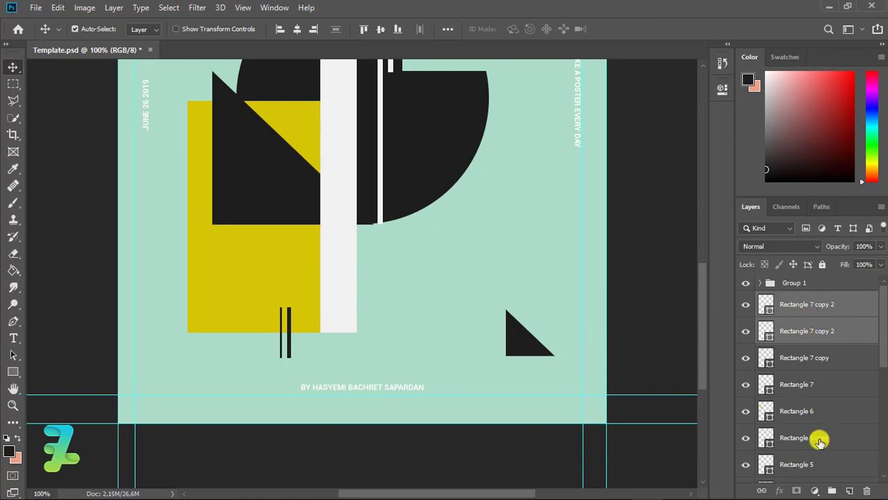
# Step: On a new layer, draw a dark square about 57 x 57 px beyond the large dark circle's lower-right edge
pyautogui.click(849, 490)
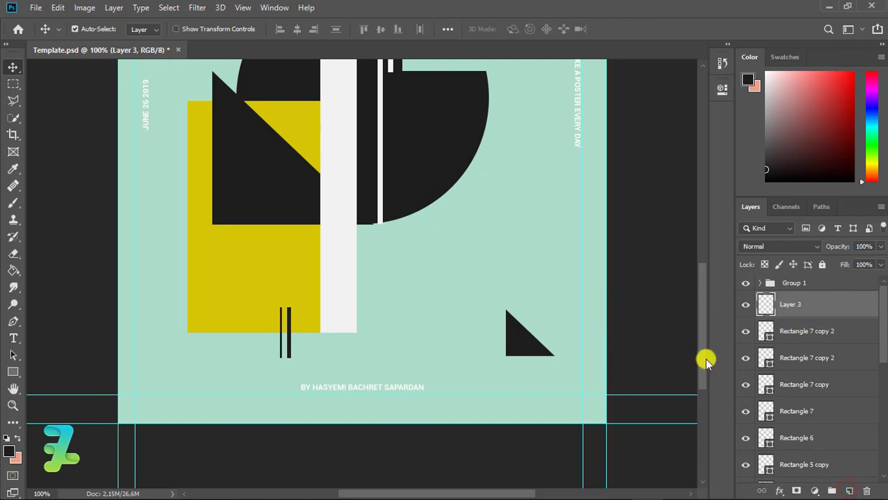
pyautogui.scroll(2, 706, 362)
pyautogui.click(12, 372)
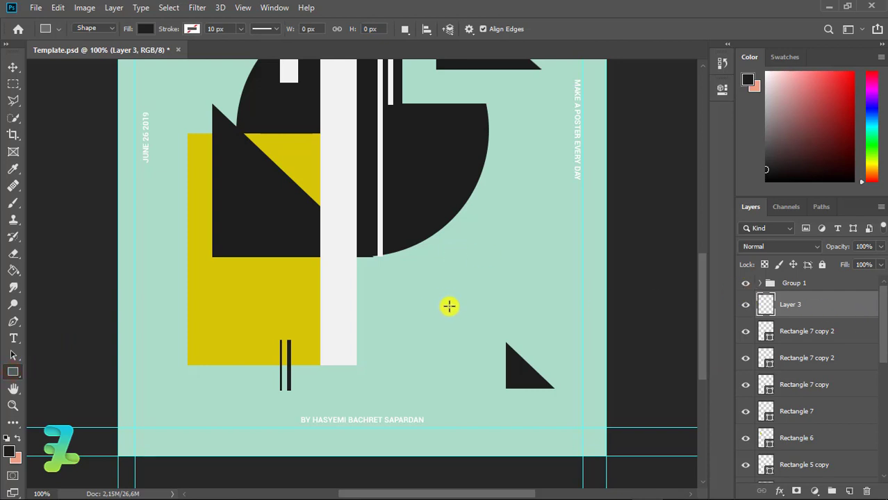
pyautogui.moveTo(468, 241); pyautogui.dragTo(511, 277)
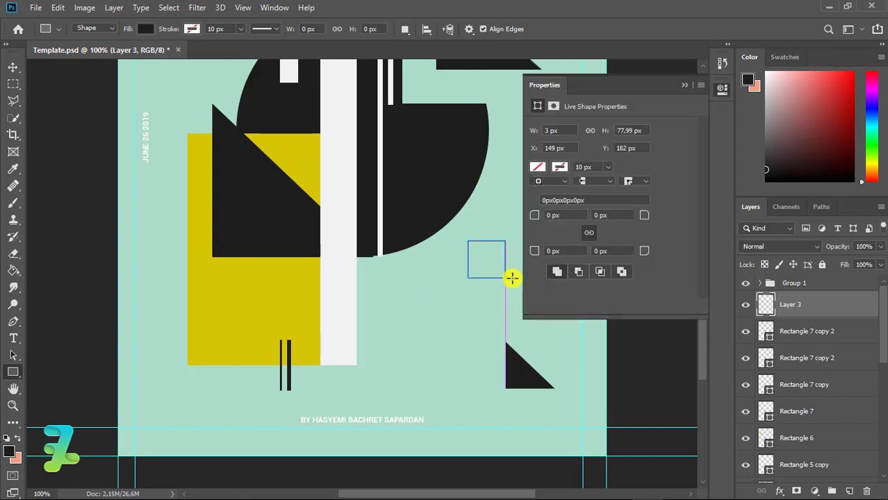
# Step: Recolour the new square off-white, RGB 241, 241, 241, by sampling the wide white vertical bar
pyautogui.click(542, 167)
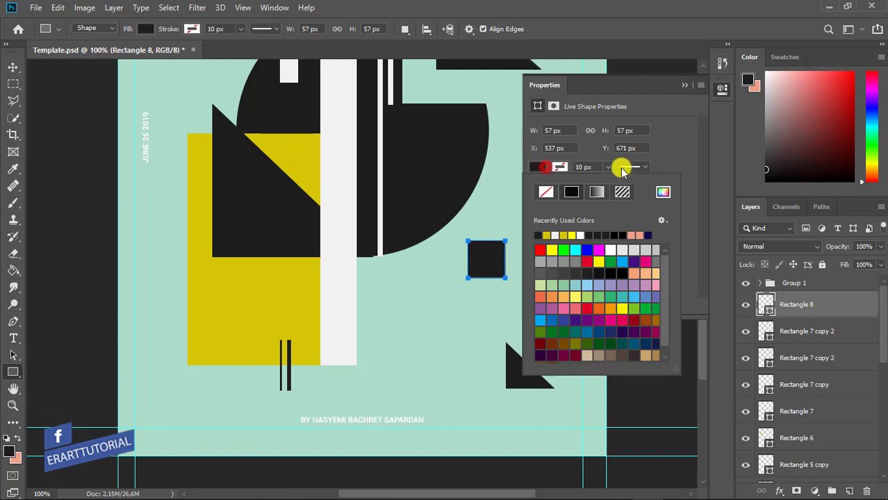
pyautogui.click(664, 190)
pyautogui.click(478, 255)
pyautogui.click(337, 251)
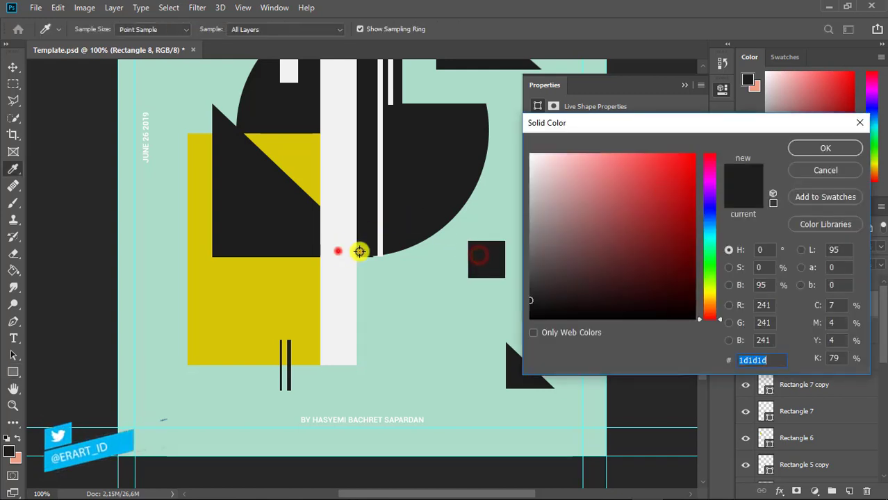
pyautogui.click(853, 145)
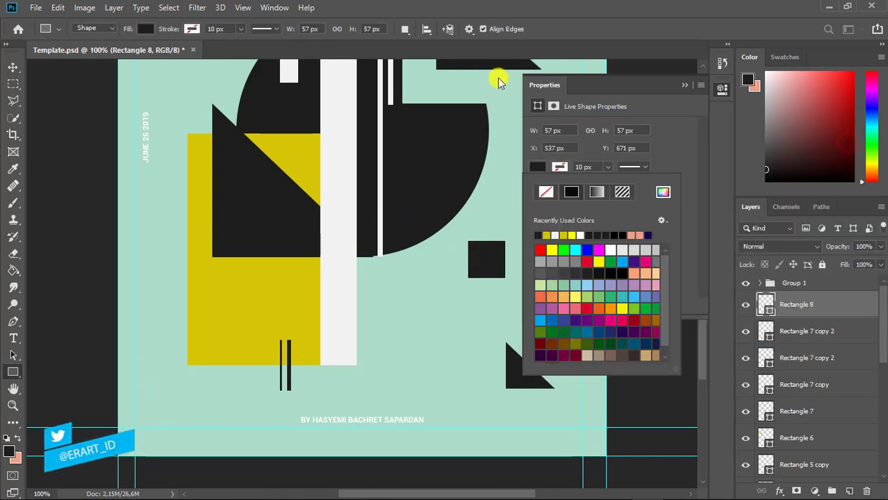
pyautogui.click(685, 84)
# Step: Place the white square's layer beneath Ellipse 1 and tuck the square's corner behind the dark circle's lower-right edge
pyautogui.click(13, 67)
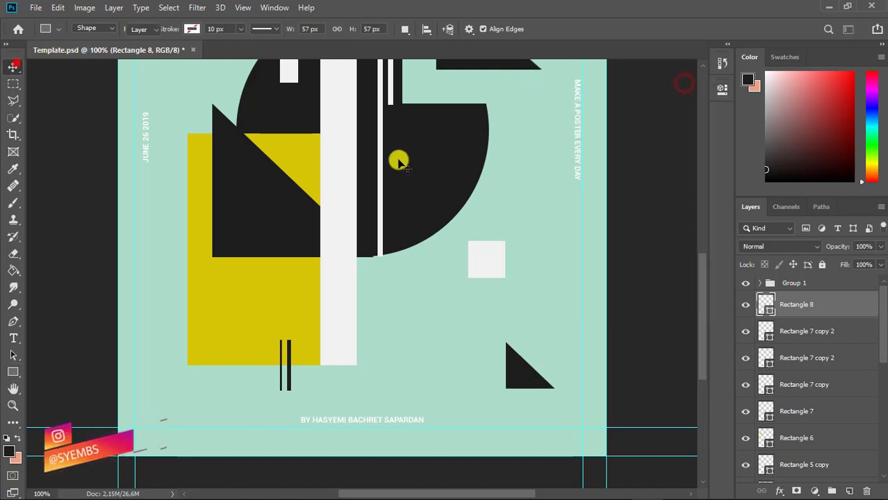
pyautogui.moveTo(765, 304); pyautogui.dragTo(783, 447)
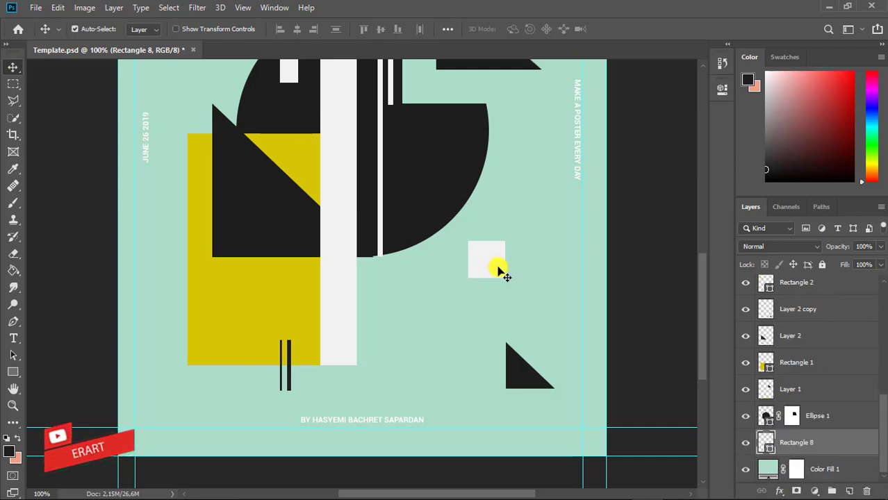
pyautogui.moveTo(492, 265); pyautogui.dragTo(466, 251)
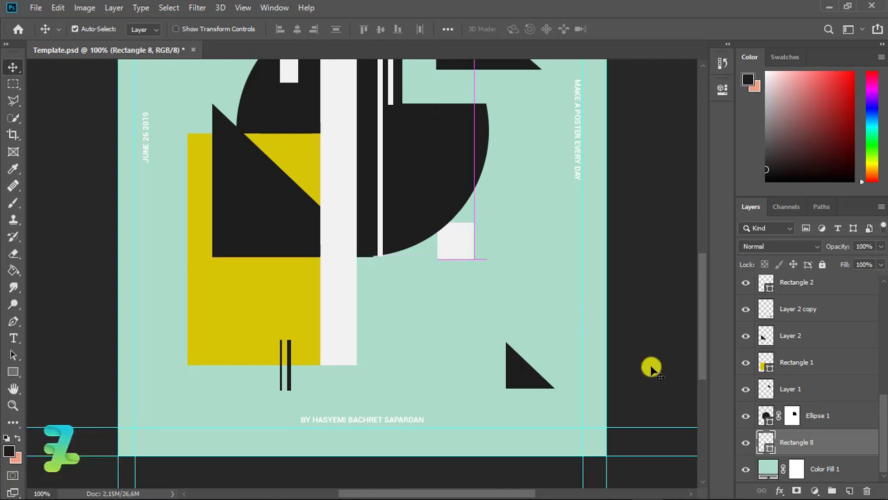
# Step: Nudge the large dark triangle on Layer 2 up slightly to line up with the dark circle's lower edge
pyautogui.click(766, 340)
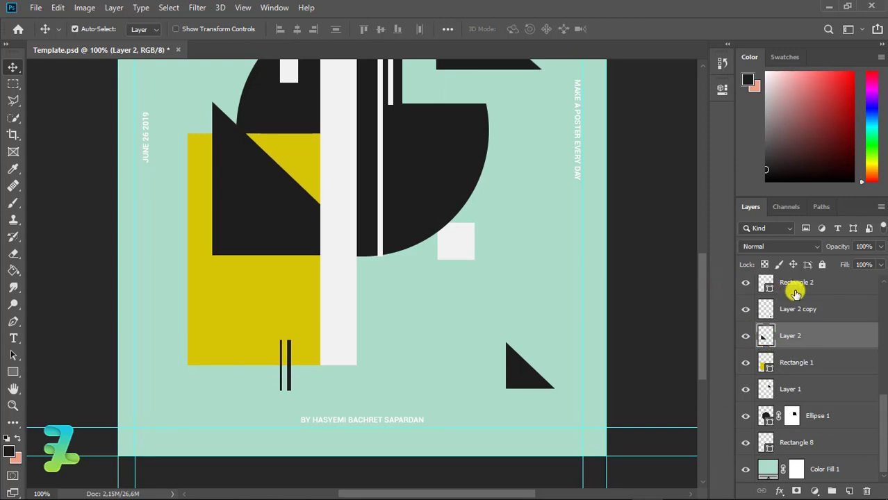
pyautogui.moveTo(701, 308); pyautogui.dragTo(701, 265)
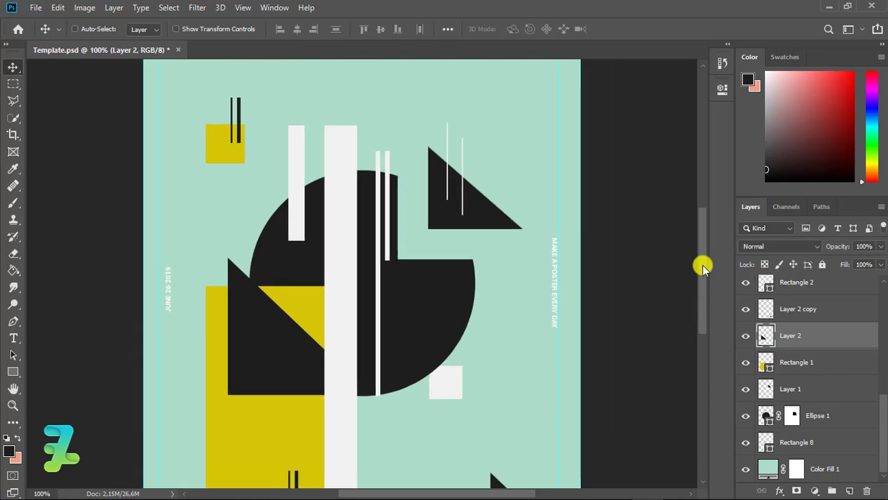
pyautogui.hotkey('ctrl', '-')
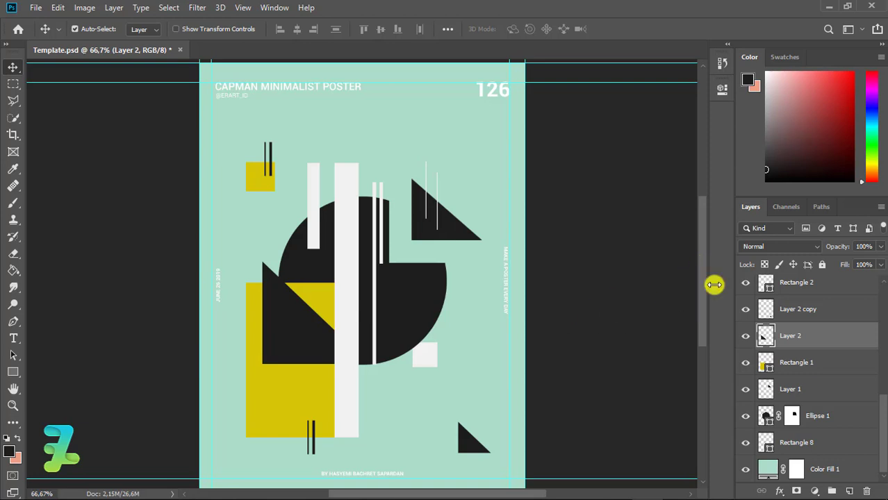
# Step: On a new layer above Ellipse 1, draw a yellow circle about 33 px wide inside the dark circle's right part and nudge it up and right
pyautogui.moveTo(769, 409); pyautogui.dragTo(848, 491)
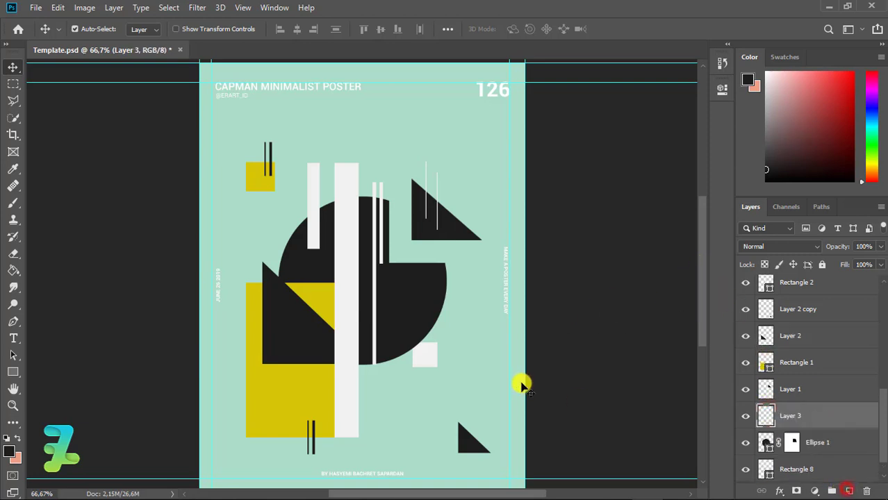
pyautogui.click(14, 370)
pyautogui.rightClick(13, 369)
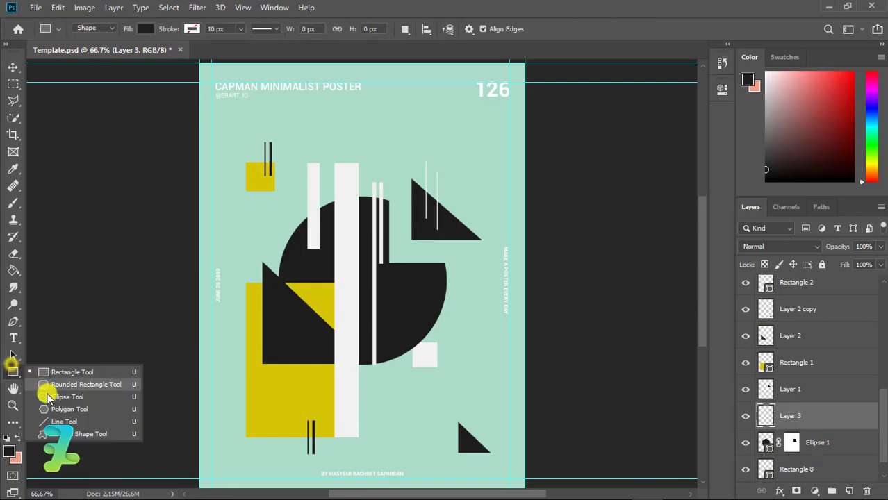
pyautogui.click(46, 394)
pyautogui.click(145, 28)
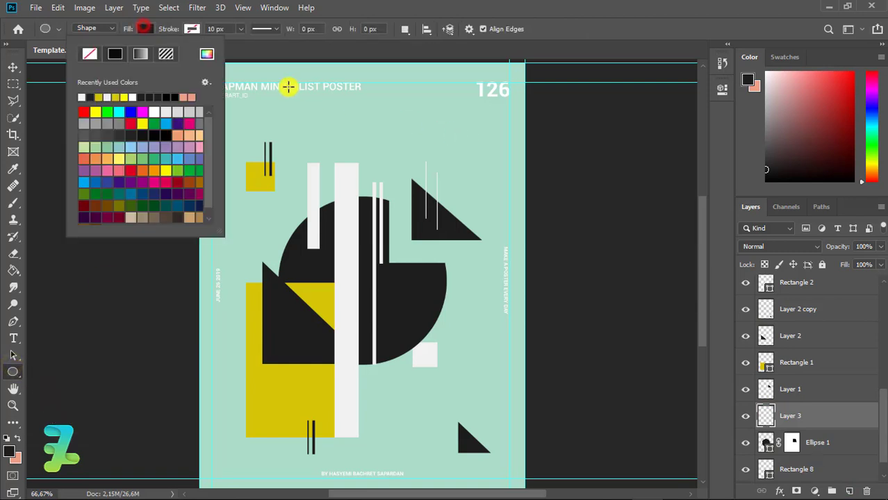
pyautogui.click(84, 112)
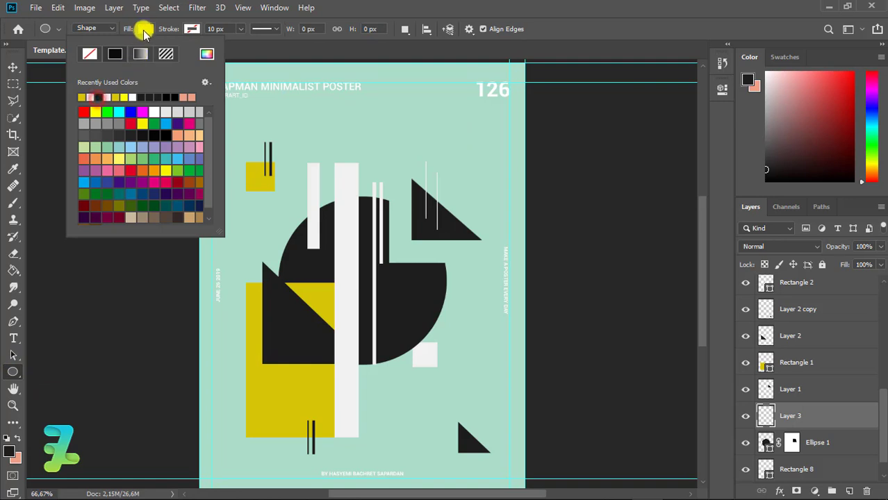
pyautogui.click(144, 29)
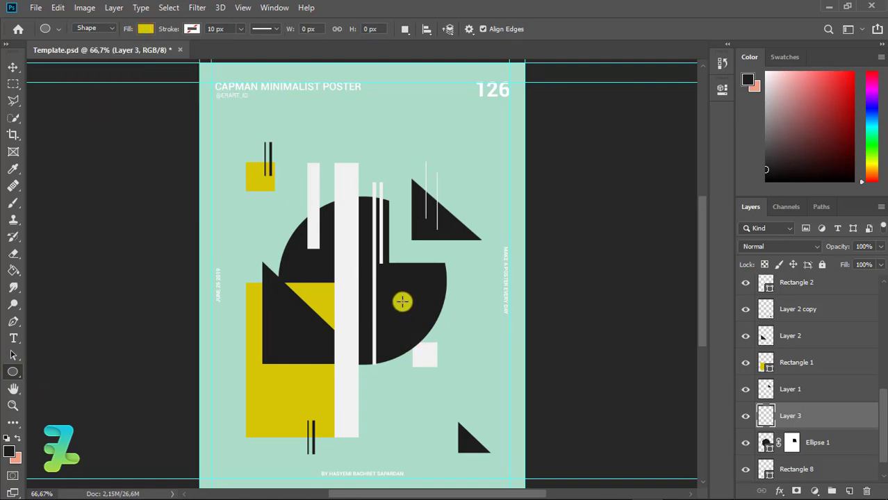
pyautogui.moveTo(396, 300)
pyautogui.mouseDown()
pyautogui.moveTo(419, 317)
pyautogui.moveTo(407, 311)
pyautogui.mouseUp()
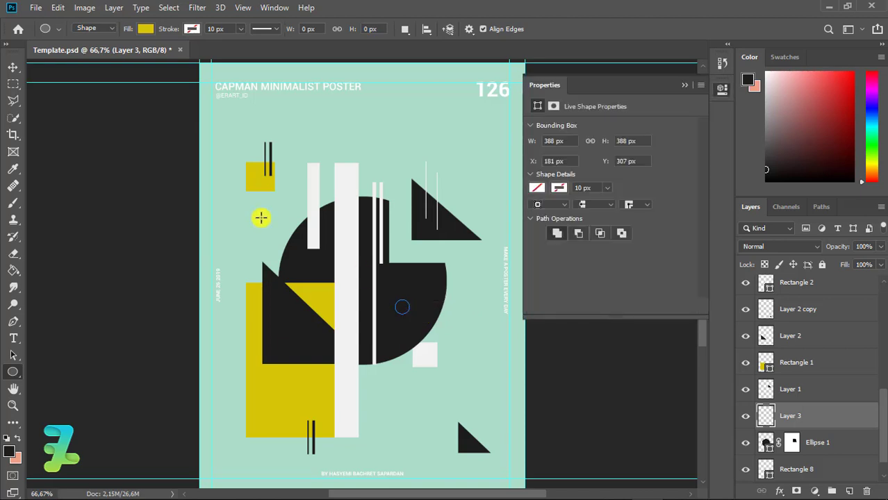
pyautogui.click(685, 85)
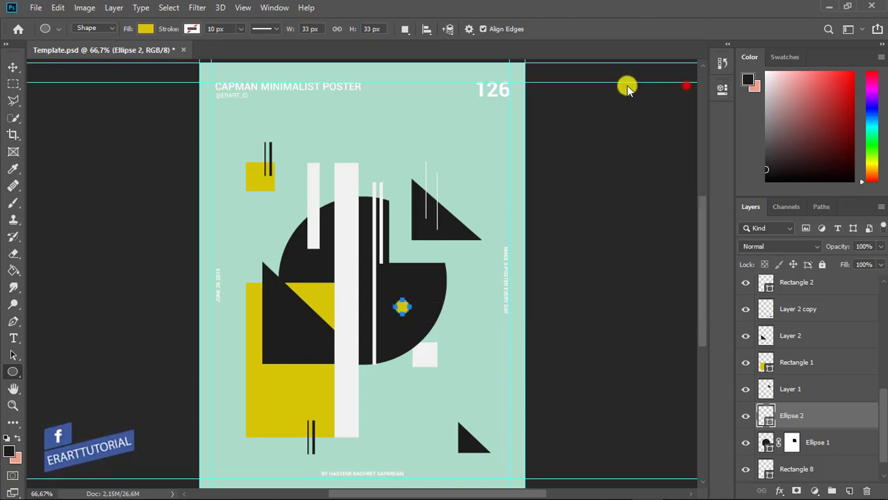
pyautogui.click(9, 69)
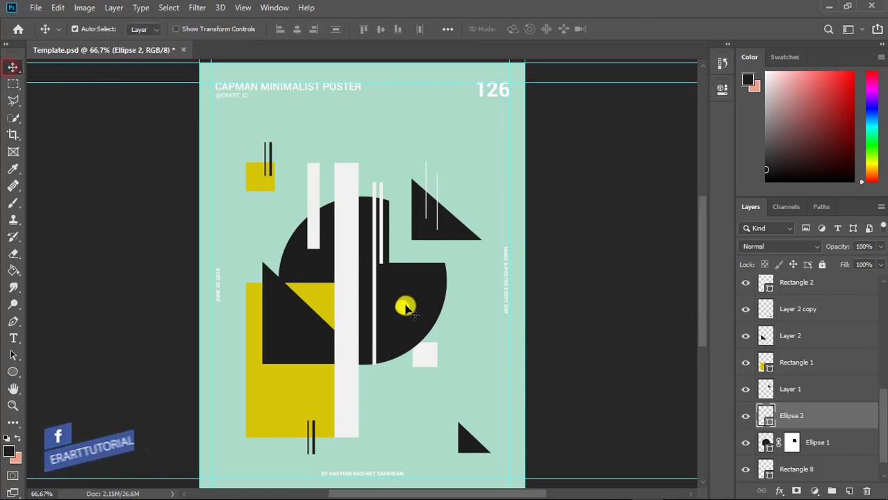
pyautogui.moveTo(407, 311); pyautogui.dragTo(410, 300)
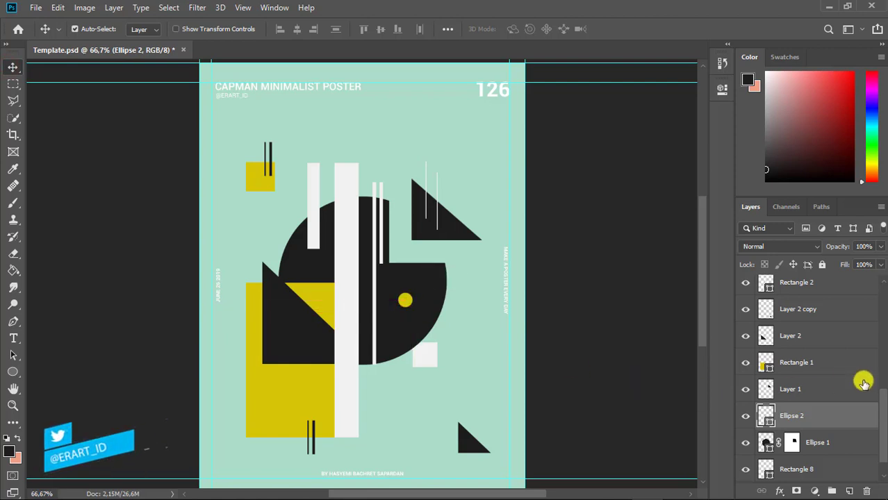
# Step: On a new layer above all the shapes, draw an off-white horizontal bar about 58 x 6 px across the dark circle's right edge
pyautogui.moveTo(884, 410); pyautogui.dragTo(878, 290)
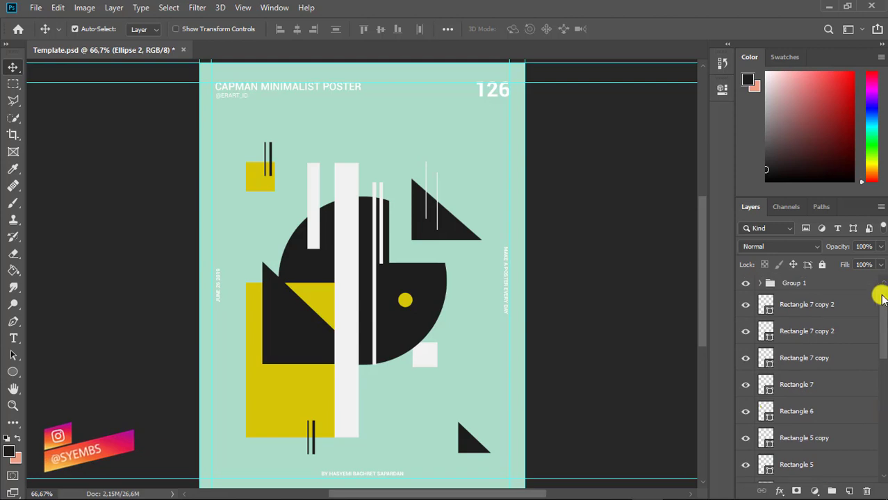
pyautogui.click(851, 309)
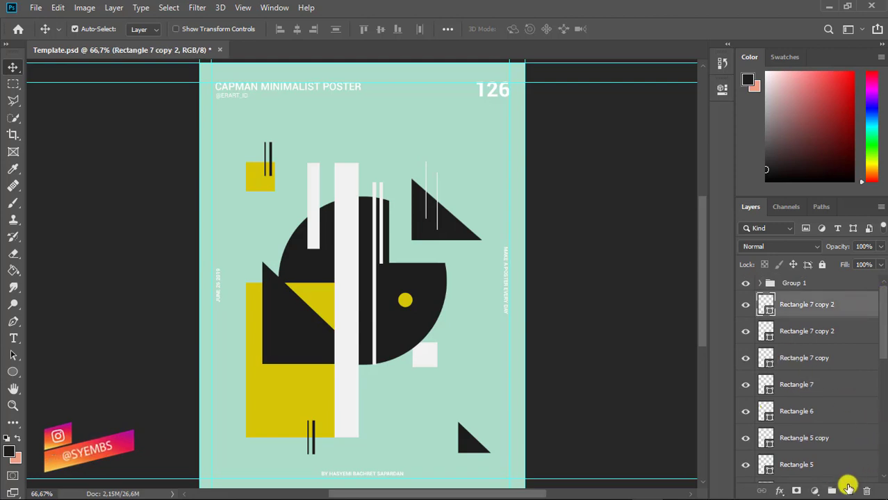
pyautogui.hotkey('ctrl', 'shift', 'alt', 'n')
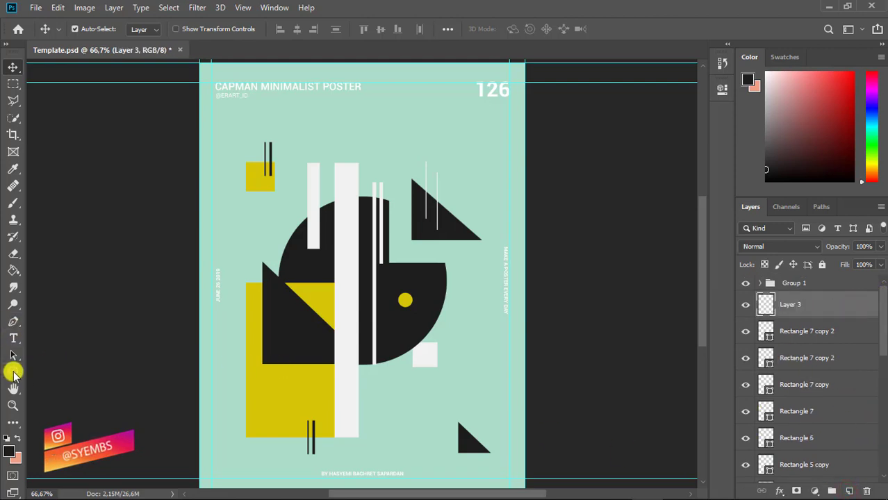
pyautogui.click(13, 372)
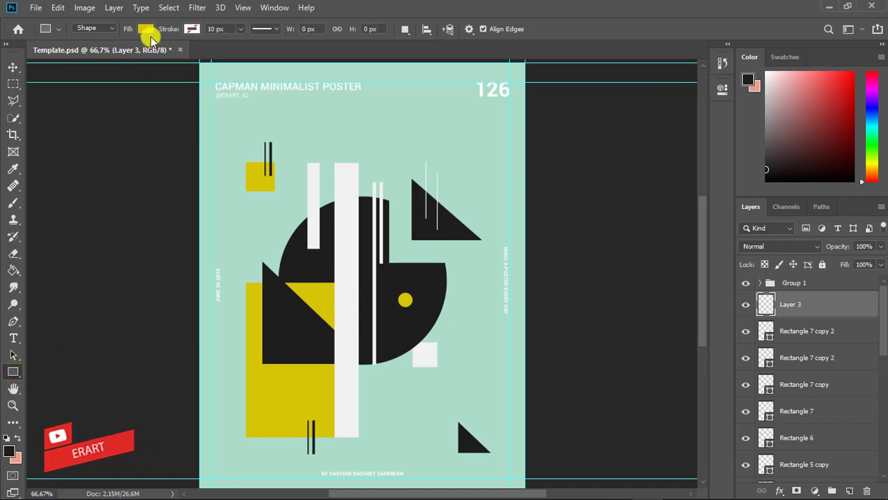
pyautogui.click(145, 31)
pyautogui.click(90, 96)
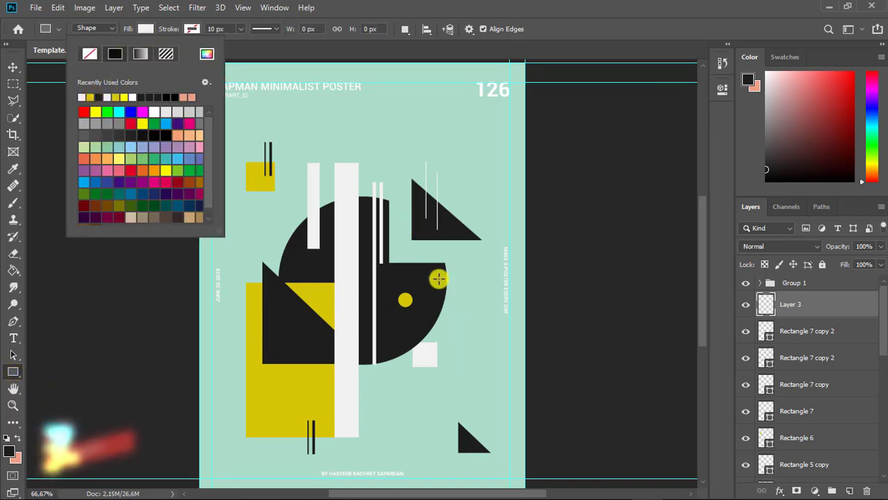
pyautogui.moveTo(438, 279); pyautogui.dragTo(465, 280)
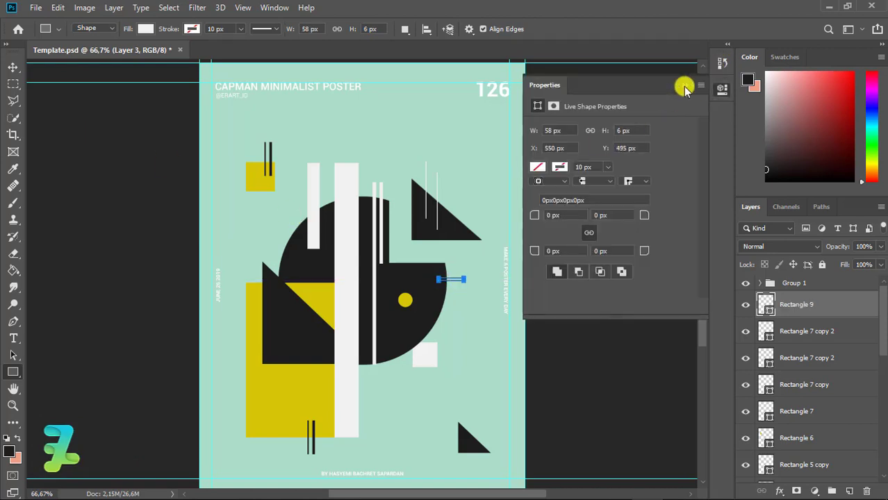
pyautogui.click(684, 87)
# Step: Widen the white horizontal bar to 143.1% and duplicate it just below, with both bars shifted slightly left
pyautogui.click(12, 66)
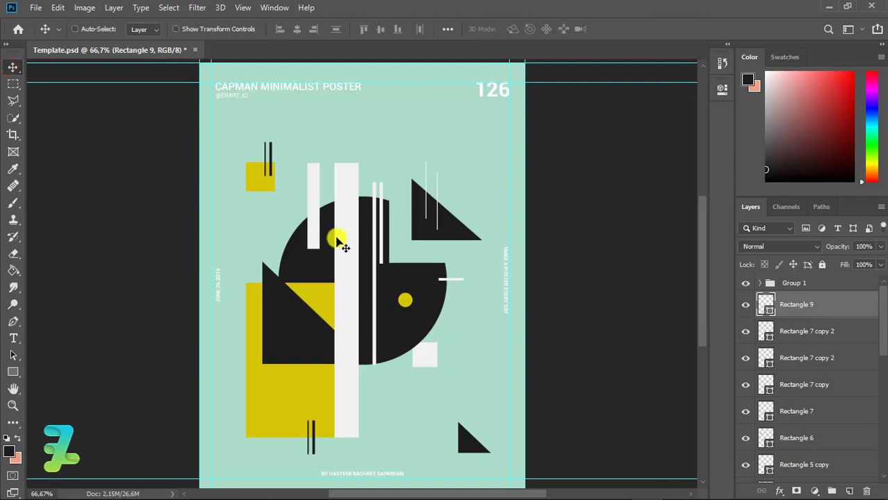
pyautogui.hotkey('ctrl', 't')
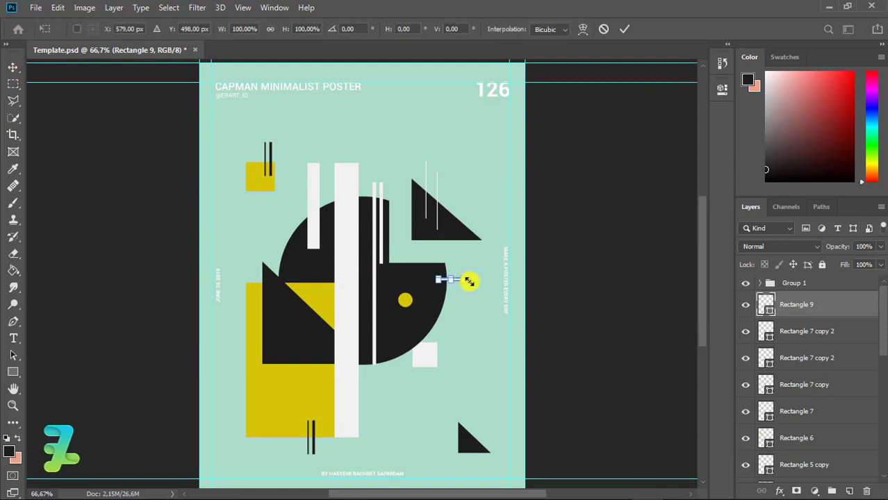
pyautogui.moveTo(472, 279); pyautogui.dragTo(475, 279)
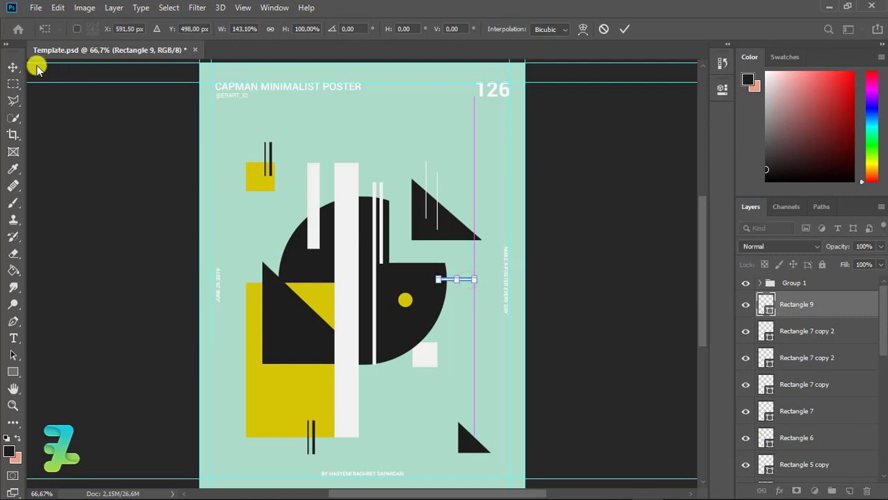
pyautogui.click(12, 67)
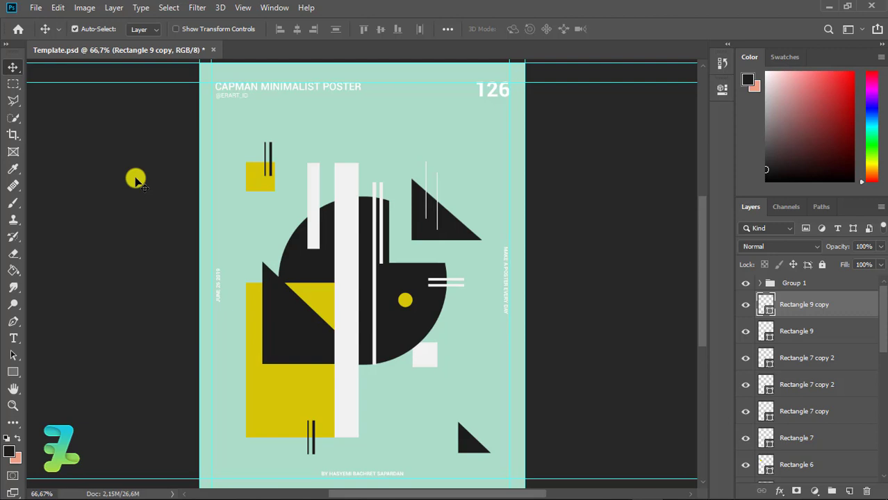
# Step: Duplicate the lower white horizontal bar to form an evenly spaced stack of three, and nudge all three down slightly
pyautogui.hotkey('ctrl', 'j')
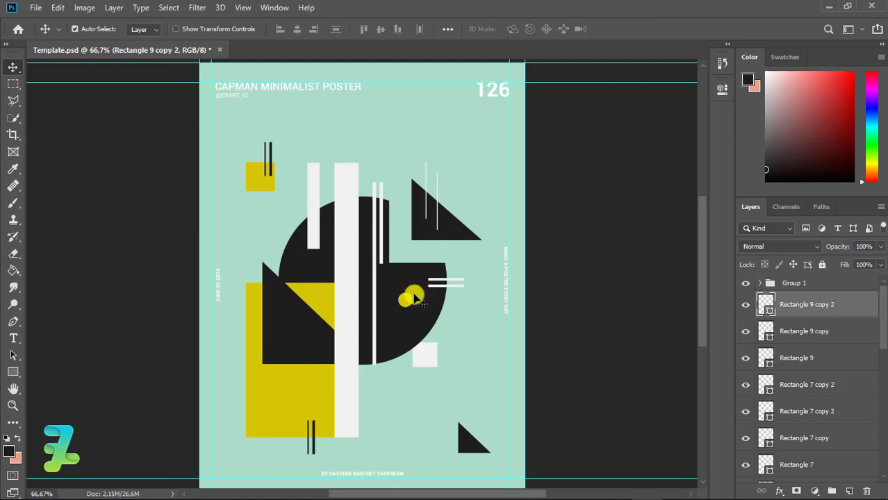
pyautogui.moveTo(434, 292); pyautogui.dragTo(436, 298)
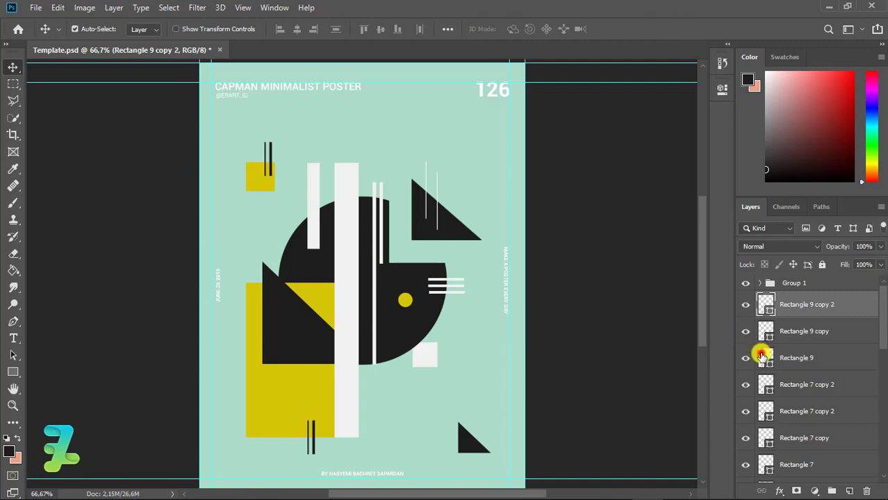
pyautogui.keyDown('shift'); pyautogui.click(763, 355); pyautogui.keyUp('shift')
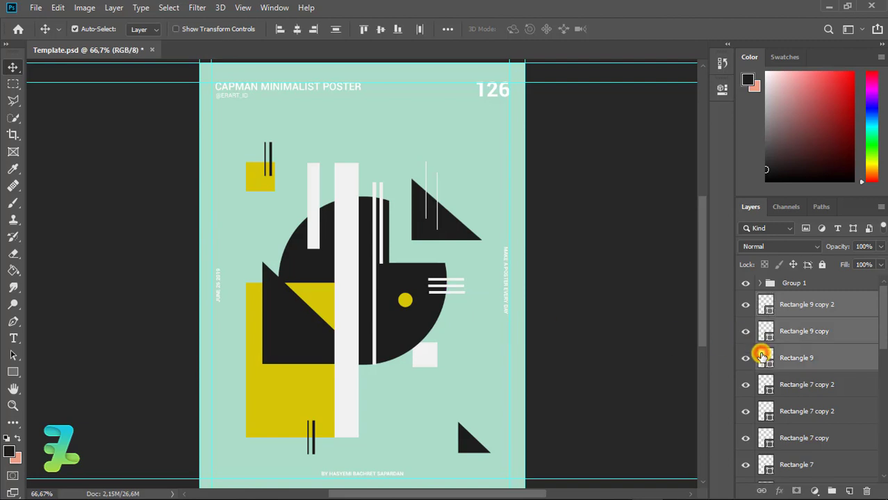
# Step: On a new layer above all the shapes, draw a dark-filled circle about 11 px wide just below the small white square
pyautogui.click(849, 491)
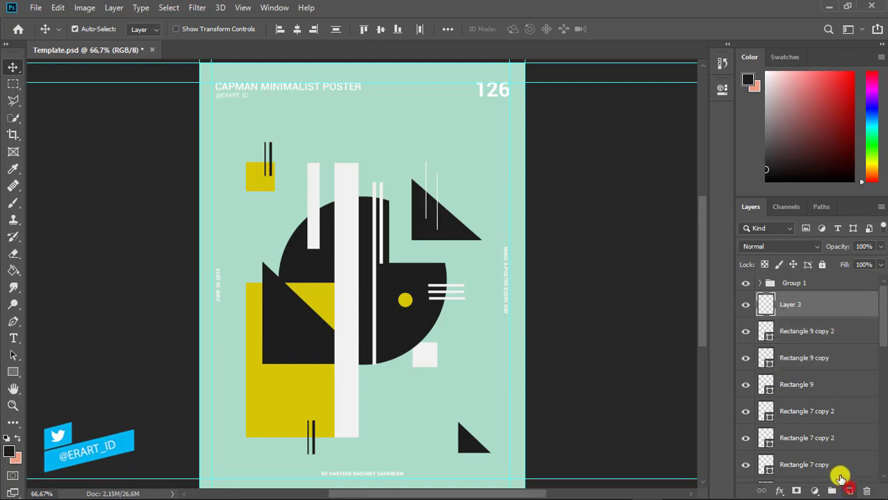
pyautogui.click(14, 372)
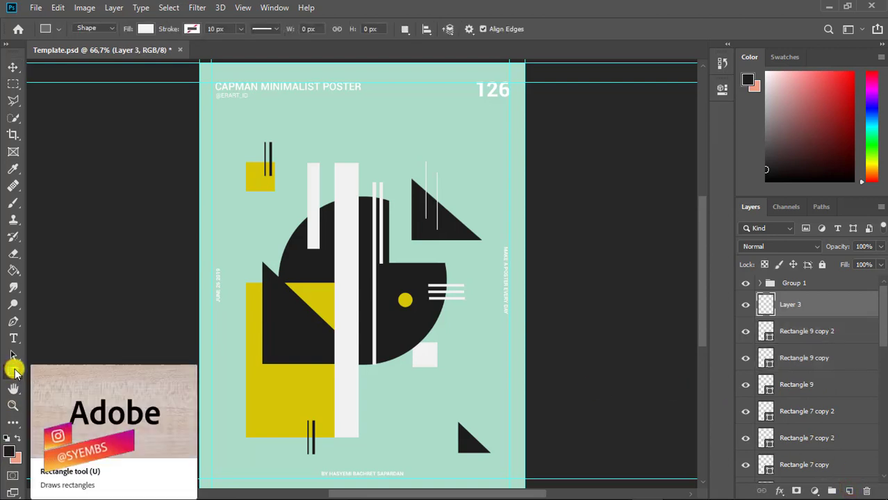
pyautogui.rightClick(14, 372)
pyautogui.click(40, 396)
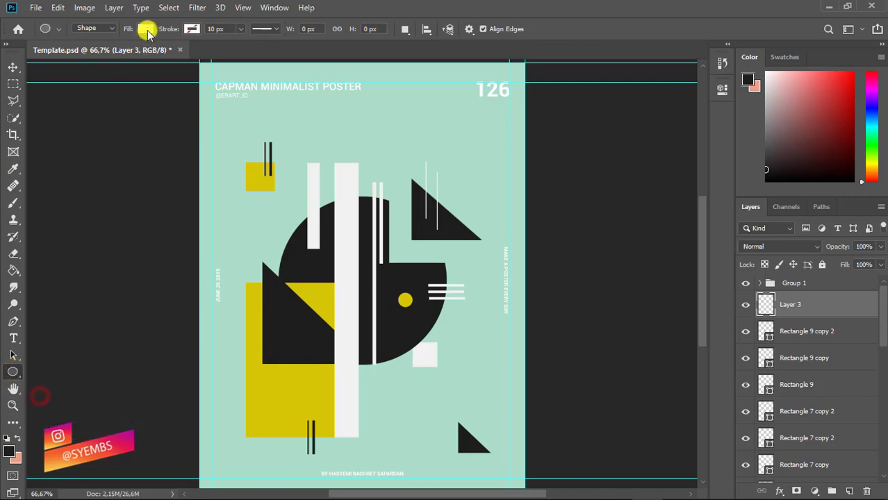
pyautogui.click(146, 31)
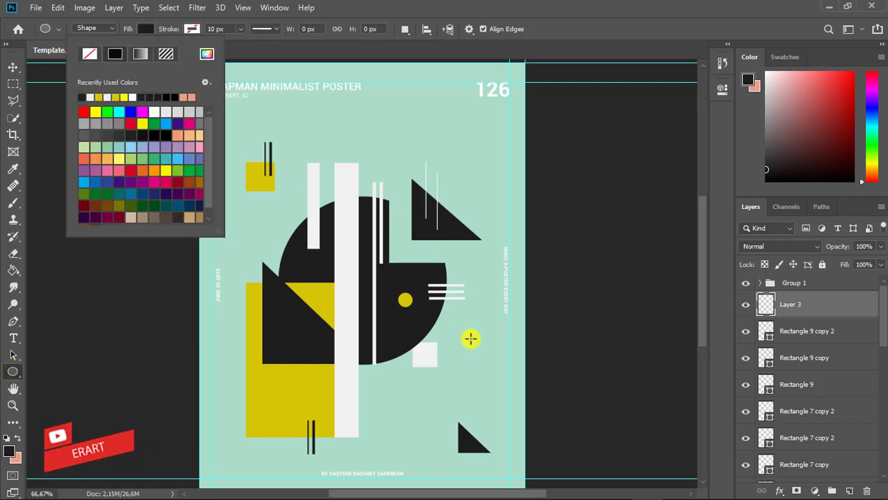
pyautogui.moveTo(414, 381); pyautogui.dragTo(419, 385)
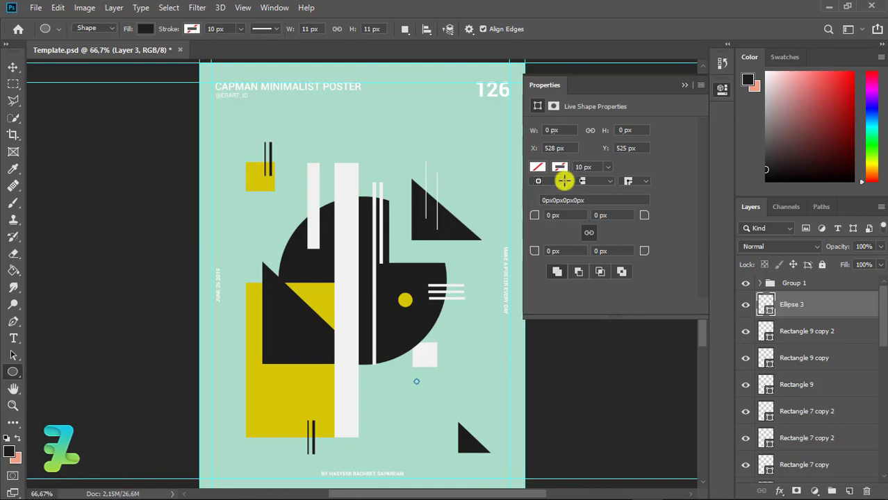
pyautogui.click(684, 85)
pyautogui.click(12, 67)
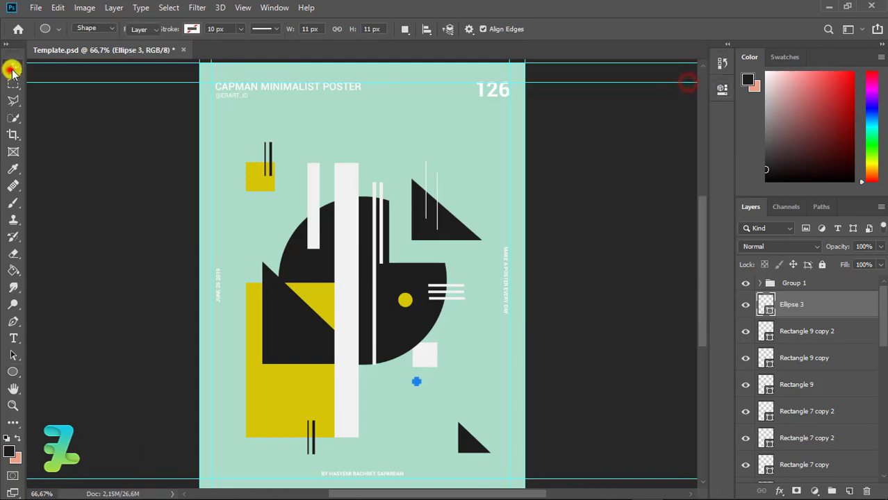
# Step: Duplicate the small dark dot three times straight down to form an evenly spaced column of four dots
pyautogui.hotkey('ctrl', '+')
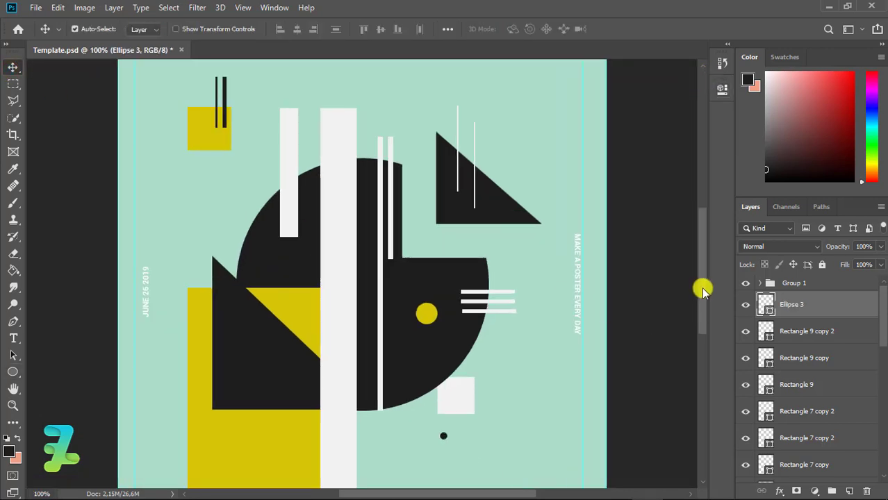
pyautogui.moveTo(704, 288); pyautogui.dragTo(716, 339)
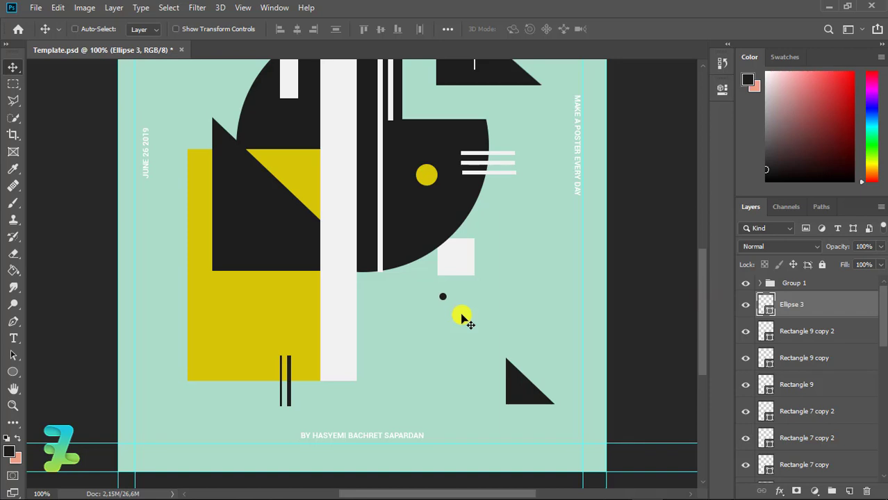
pyautogui.hotkey('ctrl', 'j')
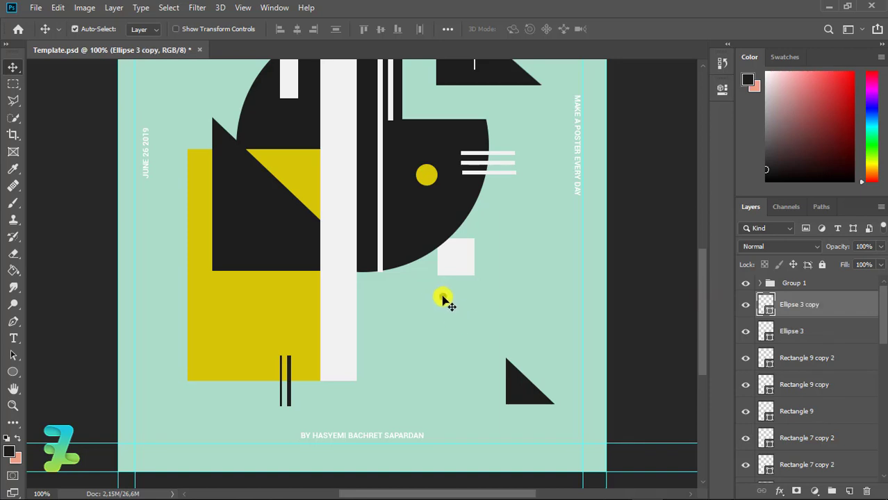
pyautogui.moveTo(442, 298); pyautogui.dragTo(446, 348)
pyautogui.hotkey('ctrl', 'j')
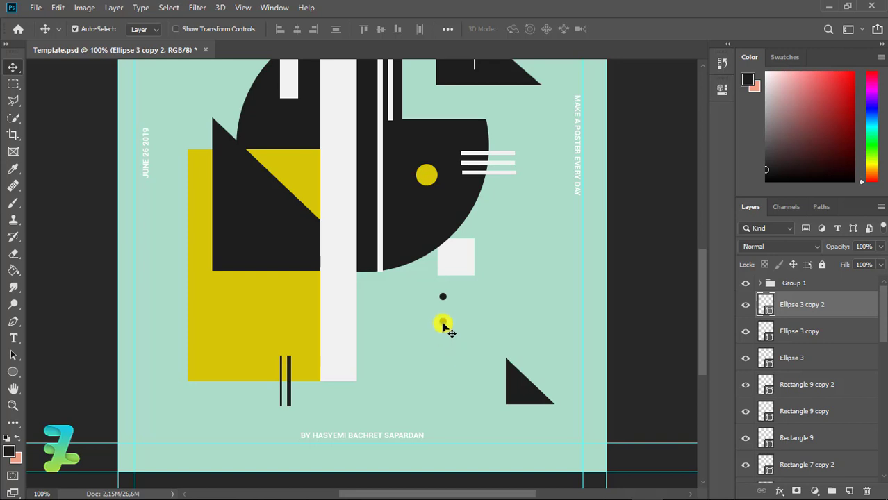
pyautogui.moveTo(442, 324); pyautogui.dragTo(442, 373)
pyautogui.hotkey('ctrl', 'j')
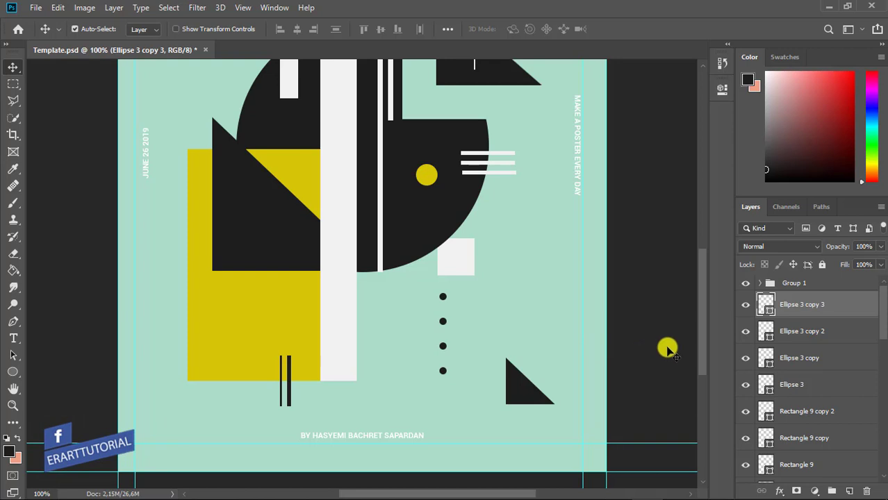
# Step: Move the lower three dots of the column further down to widen the gaps between them
pyautogui.doubleClick(765, 358)
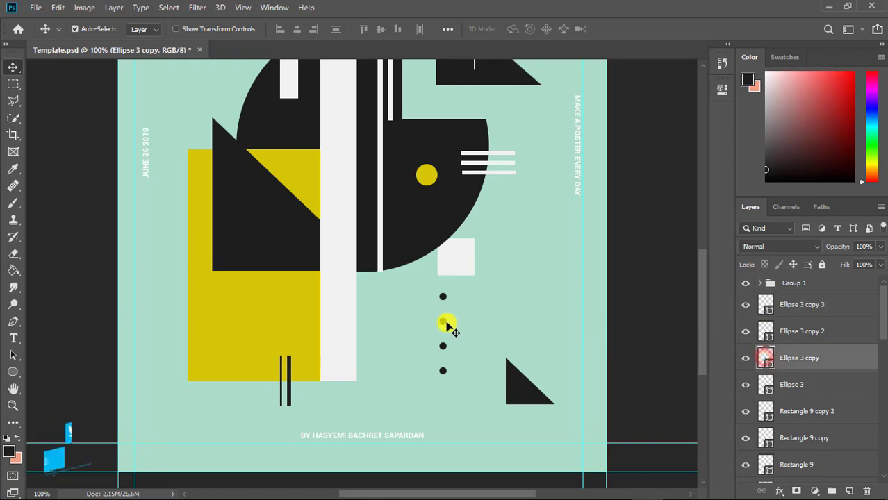
pyautogui.moveTo(445, 323); pyautogui.dragTo(444, 362)
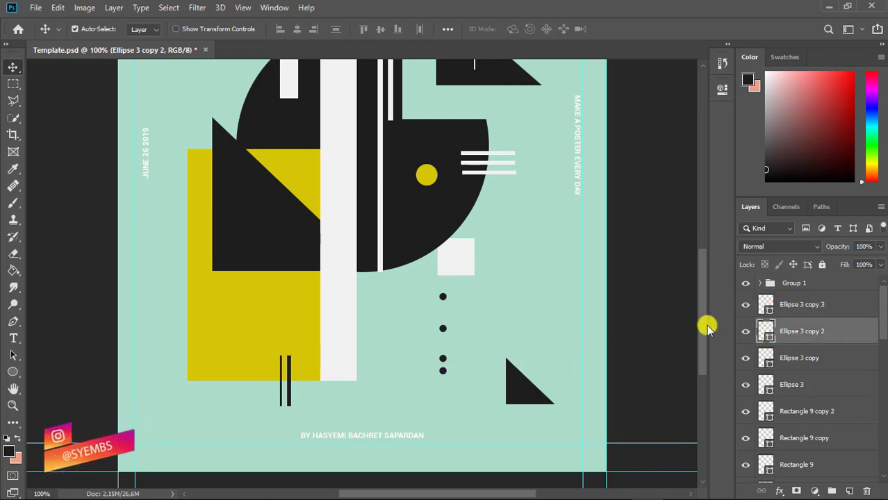
pyautogui.click(443, 371)
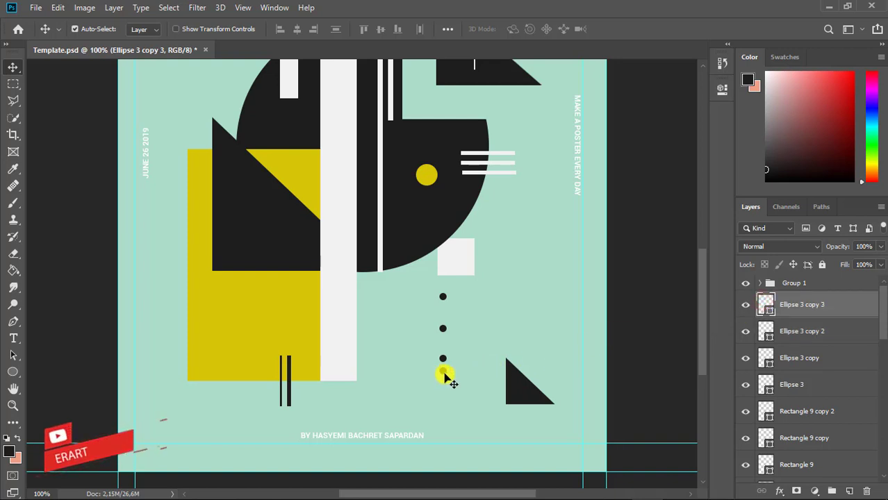
pyautogui.moveTo(445, 375); pyautogui.dragTo(445, 401)
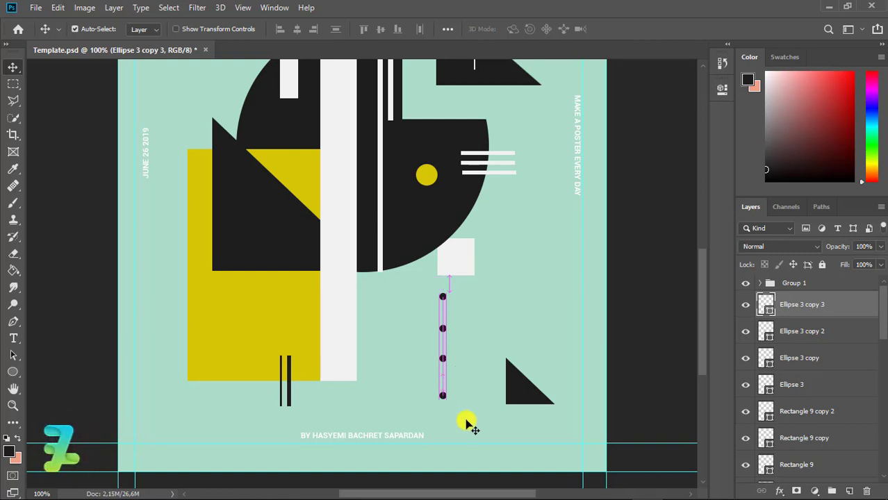
# Step: On a new layer directly below Rectangle 1, draw a dark circle about 48 px wide behind the large yellow rectangle's lower-left corner
pyautogui.hotkey('ctrl', '-')
pyautogui.hotkey('ctrl', '-')
pyautogui.hotkey('ctrl', '-')
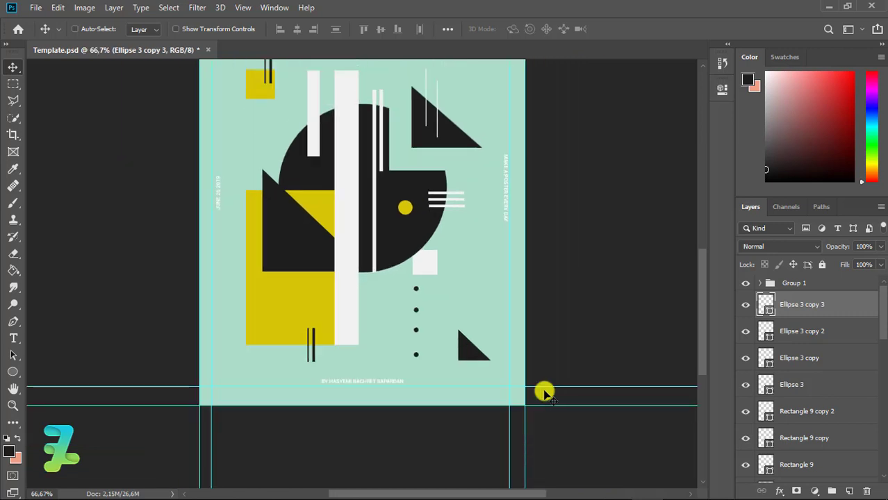
pyautogui.hotkey('ctrl', '+')
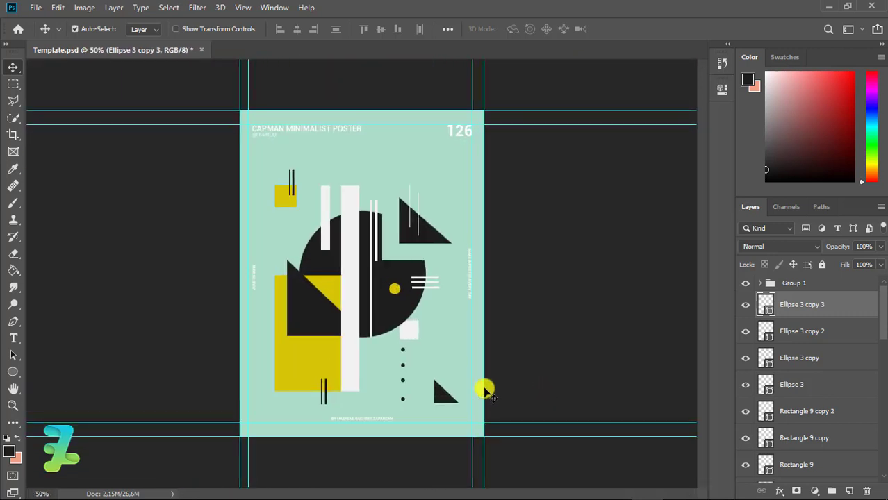
pyautogui.click(12, 371)
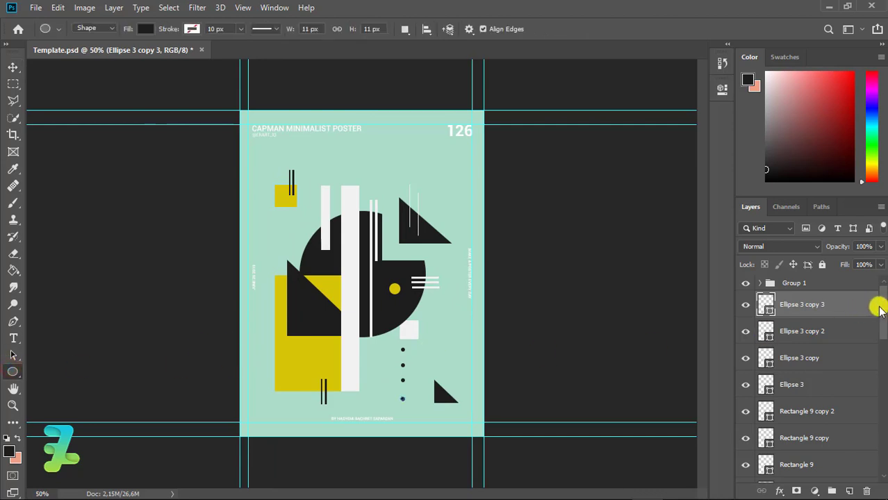
pyautogui.moveTo(874, 303); pyautogui.dragTo(884, 409)
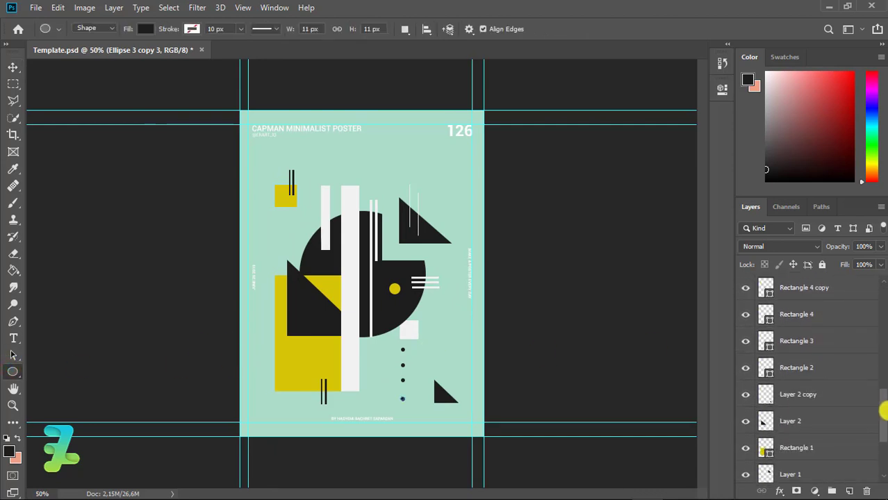
pyautogui.scroll(-3, 848, 429)
pyautogui.click(849, 492)
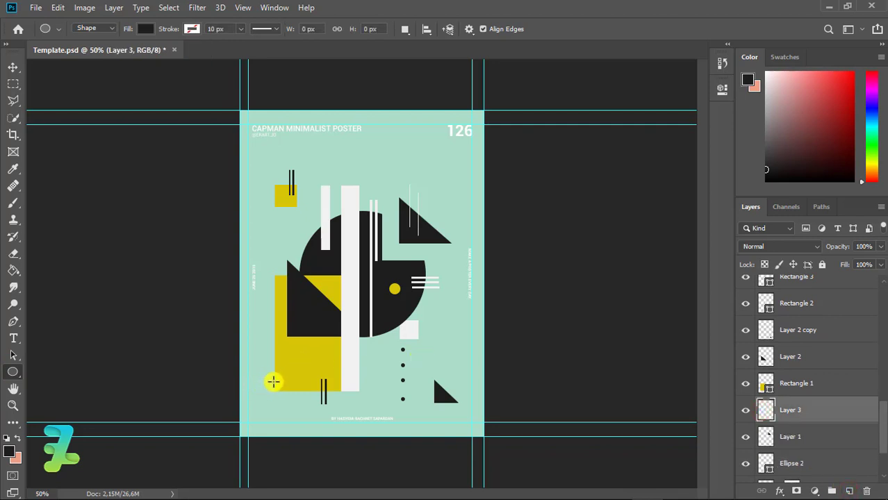
pyautogui.moveTo(268, 377); pyautogui.dragTo(281, 393)
pyautogui.click(13, 67)
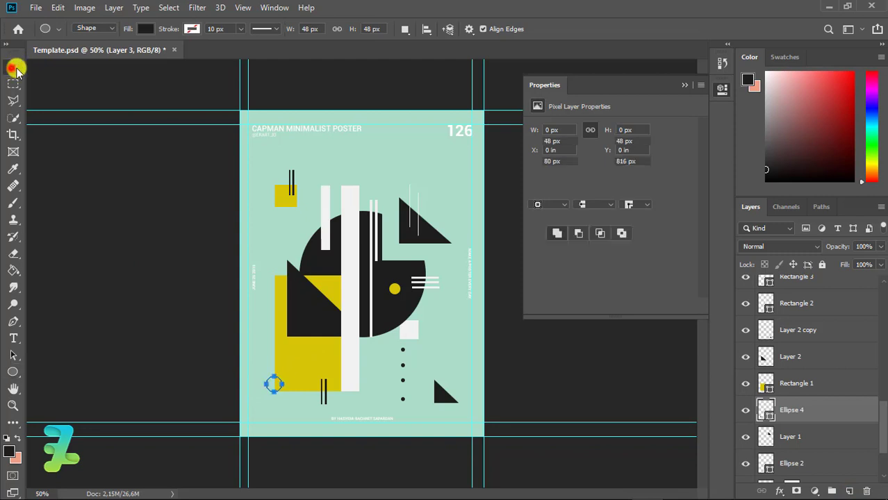
pyautogui.click(682, 85)
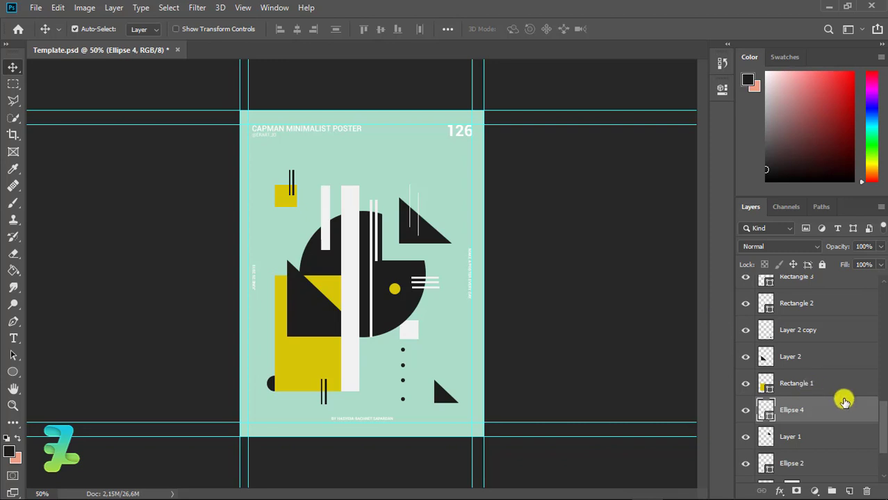
# Step: On a new layer above all the shapes, draw a dark horizontal bar about 39 x 5 px across the wide white bar's left edge
pyautogui.moveTo(880, 417); pyautogui.dragTo(884, 290)
pyautogui.click(854, 302)
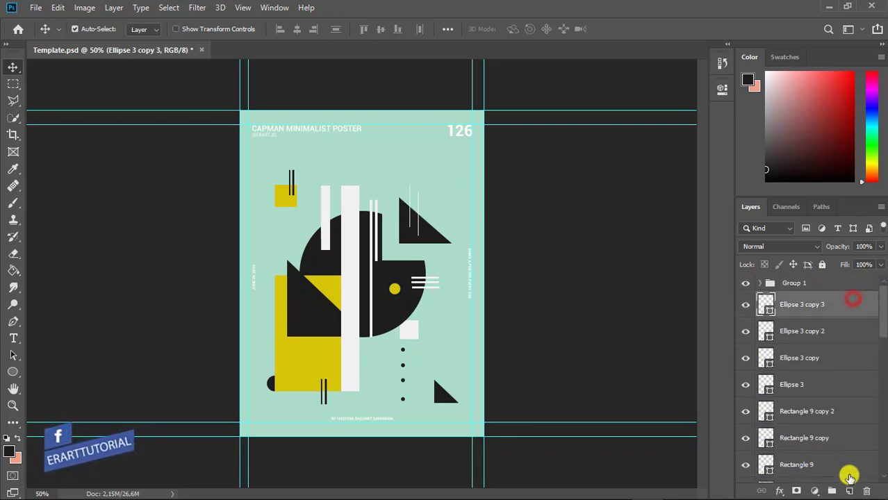
pyautogui.click(849, 491)
pyautogui.hotkey('ctrl', '+')
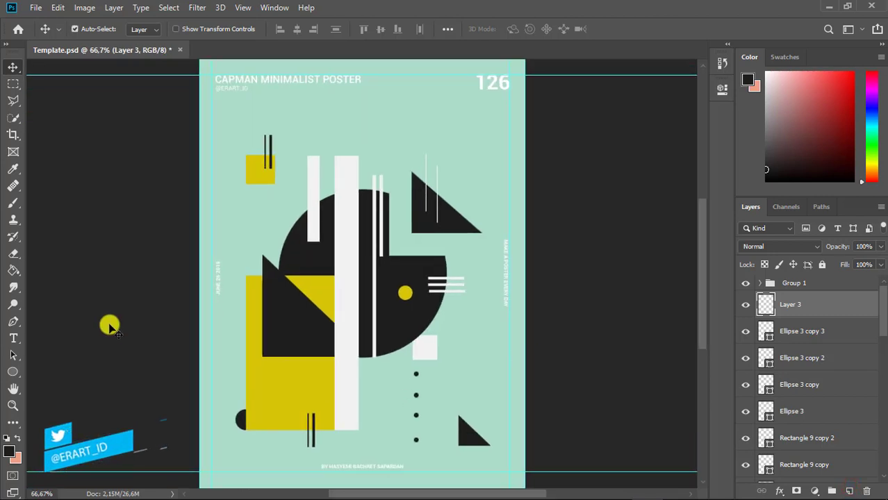
pyautogui.rightClick(15, 369)
pyautogui.click(50, 371)
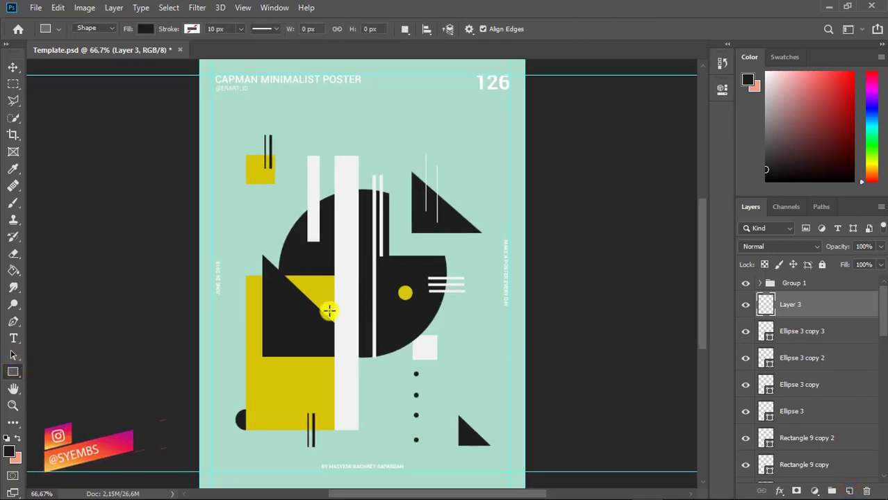
pyautogui.moveTo(326, 306); pyautogui.dragTo(342, 307)
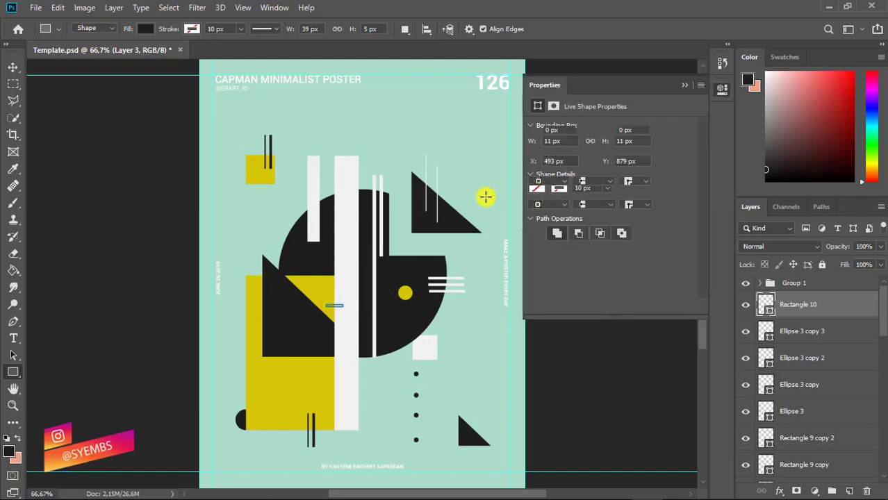
pyautogui.click(682, 85)
pyautogui.click(13, 67)
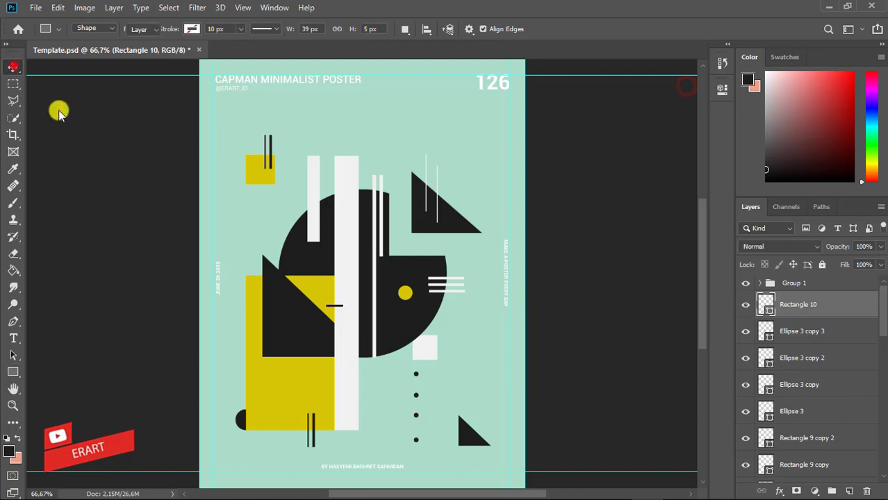
# Step: Duplicate the short dark horizontal bar upward to form an evenly spaced stack of three over the yellow triangle area
pyautogui.hotkey('ctrl', 'j')
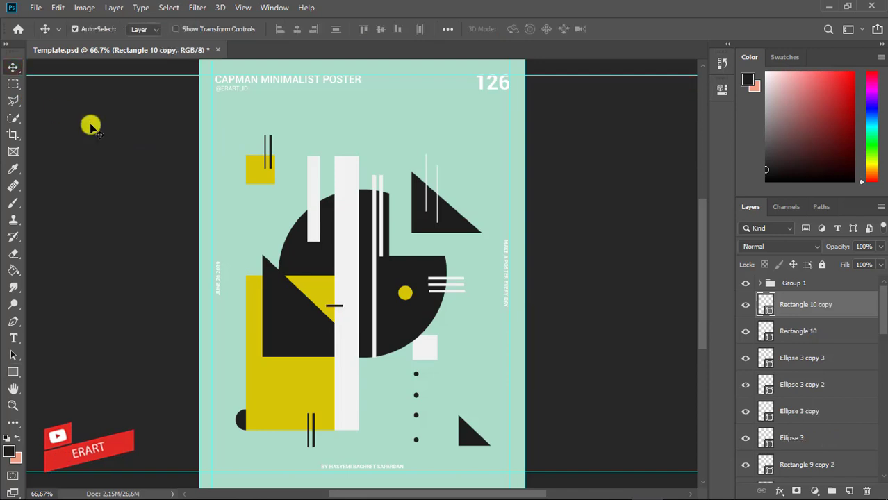
pyautogui.hotkey('ctrl', '+')
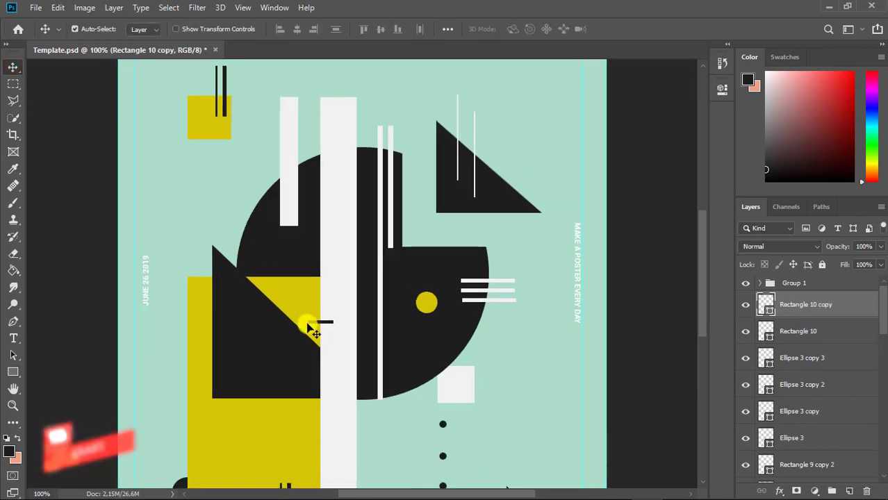
pyautogui.moveTo(312, 325); pyautogui.dragTo(312, 300)
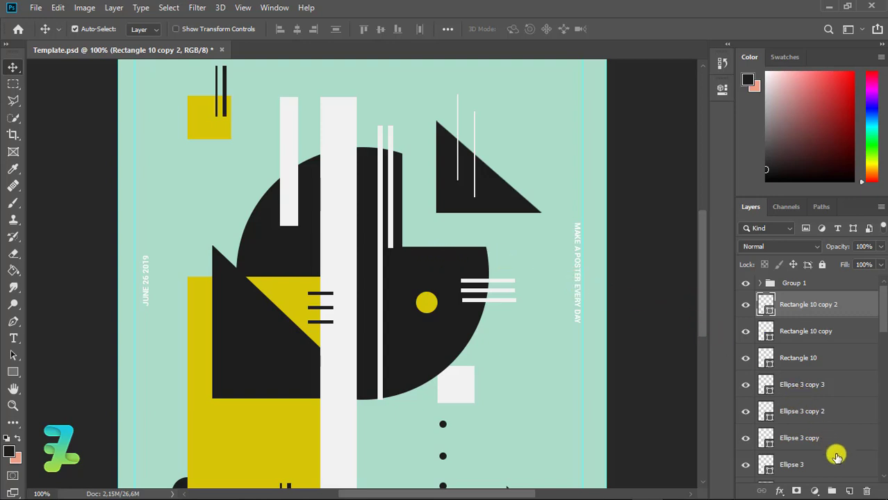
# Step: On a new layer above all the shapes, draw a dark horizontal bar about 44 x 6 px just right of the small white square
pyautogui.click(11, 373)
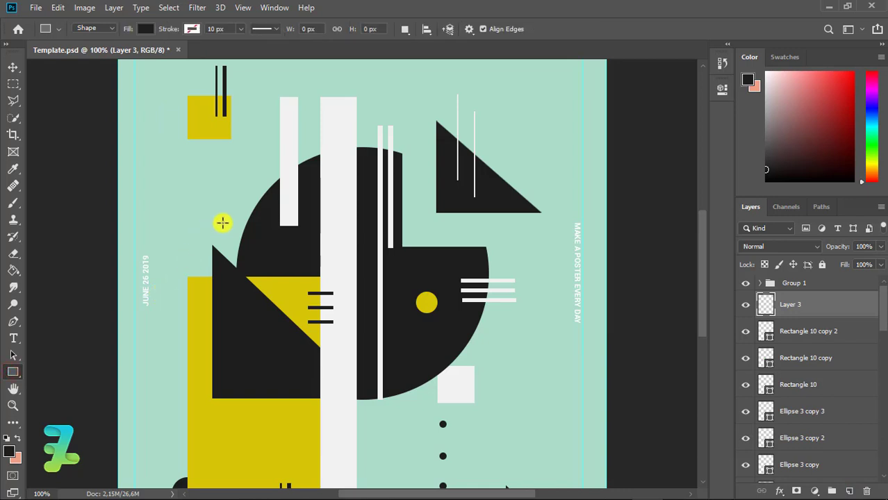
pyautogui.moveTo(494, 380); pyautogui.dragTo(513, 381)
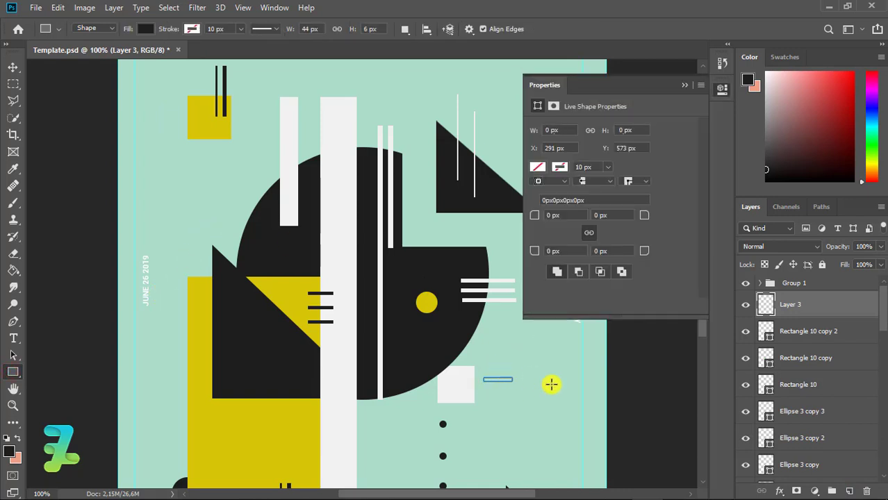
pyautogui.click(684, 84)
# Step: Rotate the short dark bar beside the small white square by 30 degrees, accepting its conversion to a regular path
pyautogui.click(58, 7)
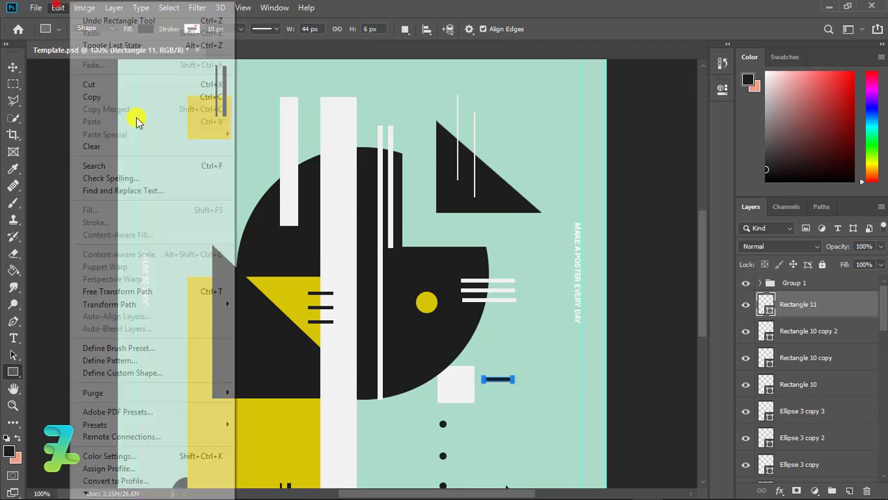
pyautogui.moveTo(228, 305)
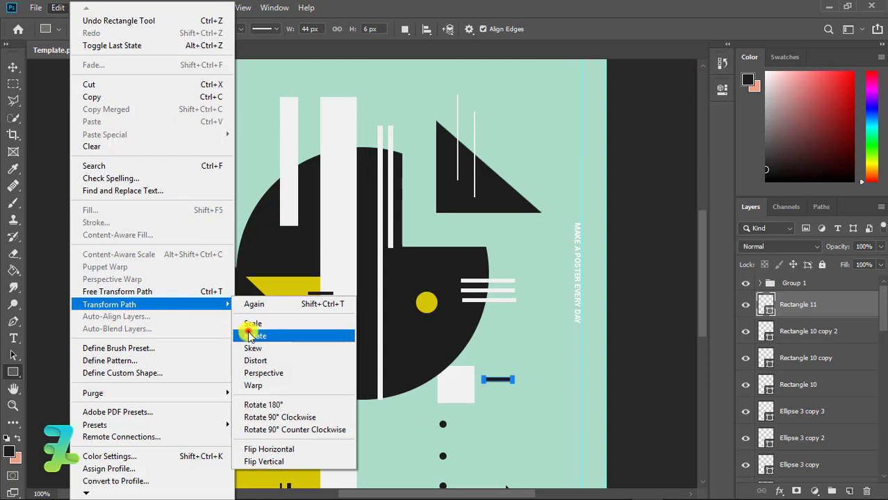
pyautogui.click(254, 335)
pyautogui.moveTo(512, 388); pyautogui.dragTo(514, 407)
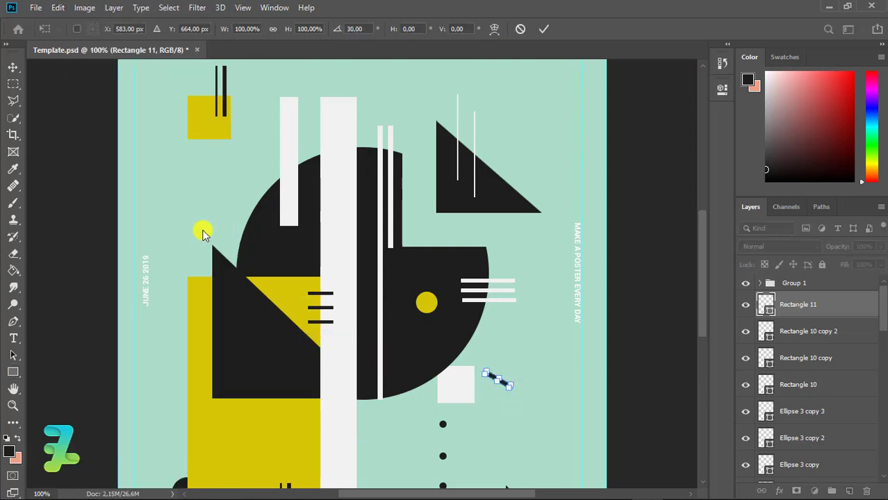
pyautogui.click(11, 67)
pyautogui.click(400, 194)
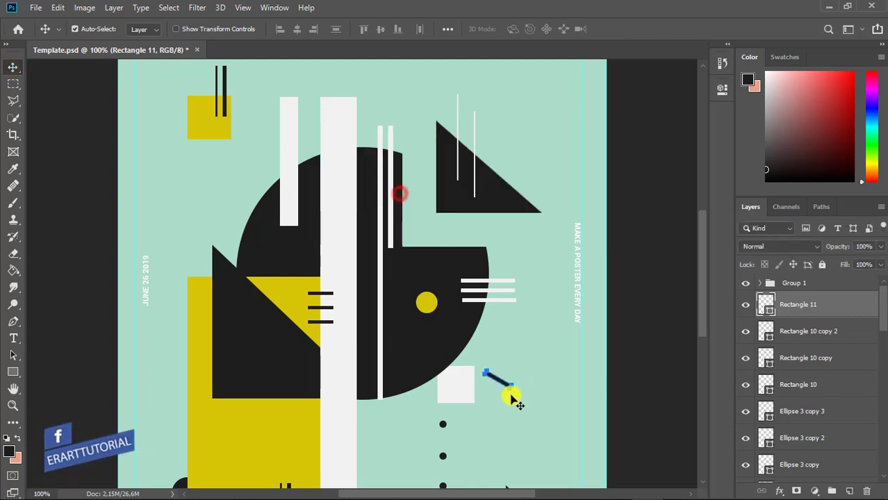
# Step: Move the slanted dark bar over the small white square's right edge and duplicate it twice downward into an evenly spaced stack of three
pyautogui.moveTo(486, 385); pyautogui.dragTo(476, 411)
pyautogui.hotkey('ctrl', 'j')
pyautogui.hotkey('ctrl', 'j')
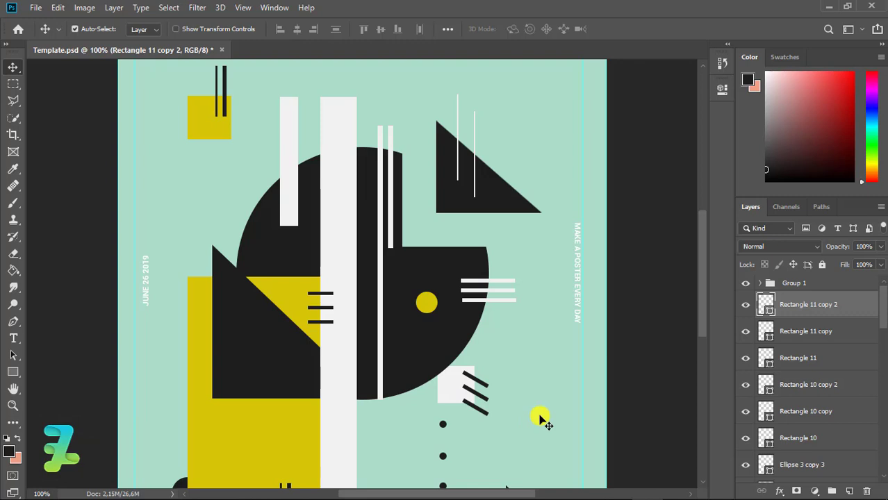
# Step: On a new layer above all the shapes, draw a bar about 44 x 6 px across the narrow white bar's left edge and fill it yellow
pyautogui.click(13, 372)
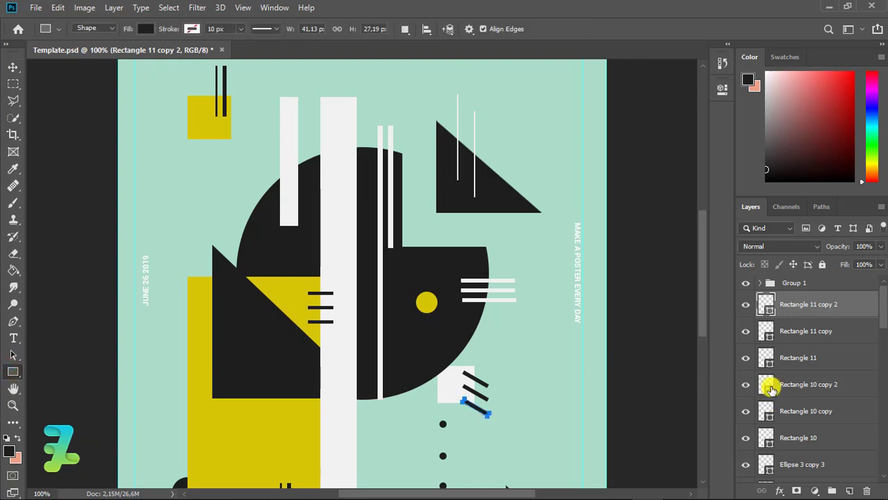
pyautogui.click(850, 491)
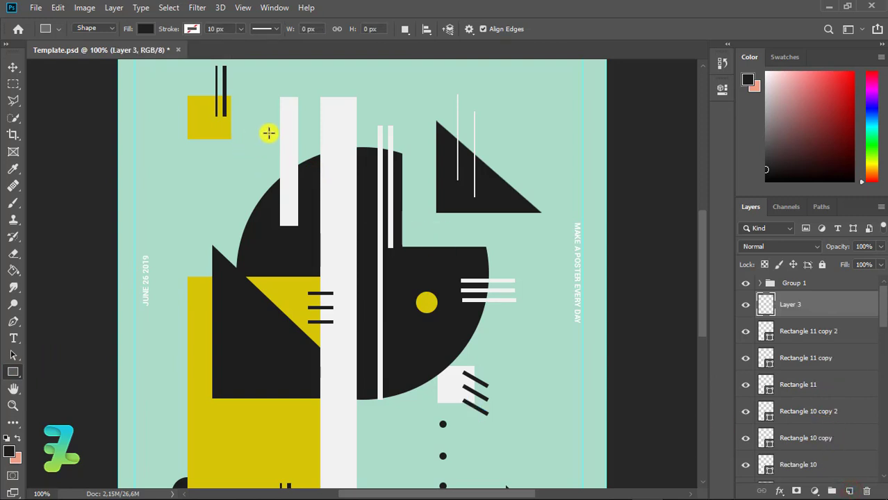
pyautogui.moveTo(258, 144); pyautogui.dragTo(288, 149)
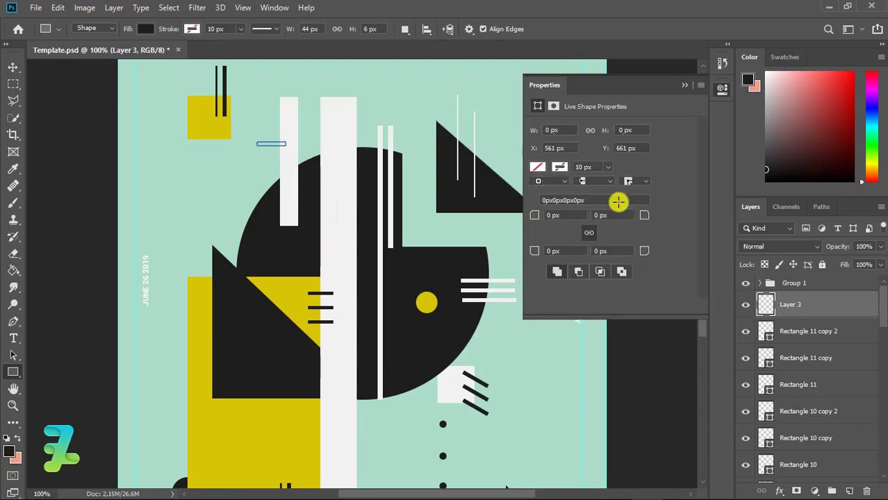
pyautogui.click(534, 167)
pyautogui.click(556, 236)
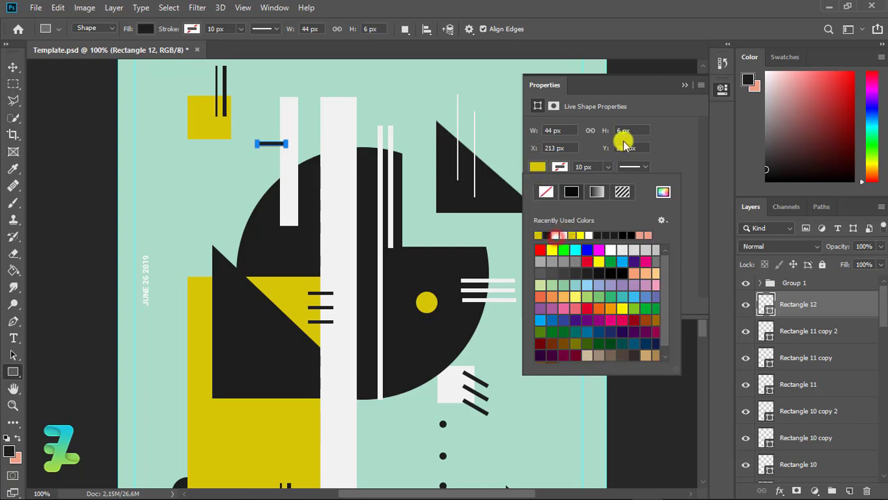
pyautogui.click(682, 89)
pyautogui.click(681, 89)
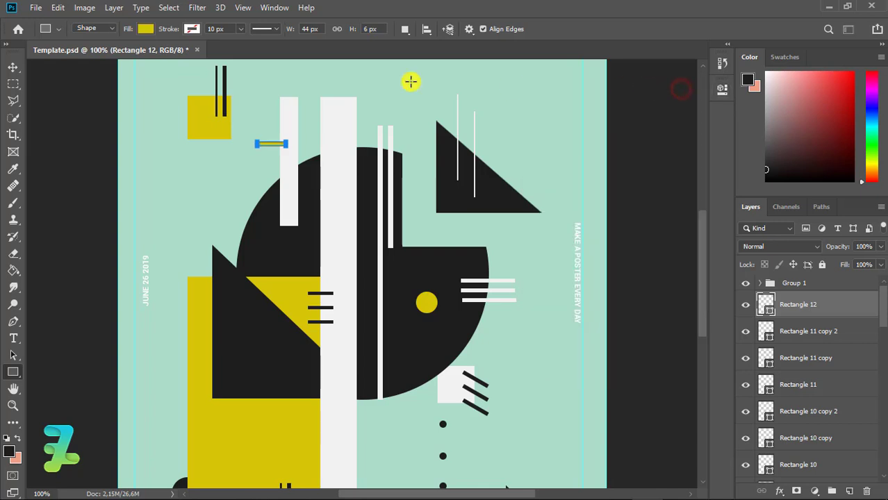
# Step: Rotate the short yellow bar about 30 degrees counterclockwise, accepting its conversion to a regular path
pyautogui.click(56, 7)
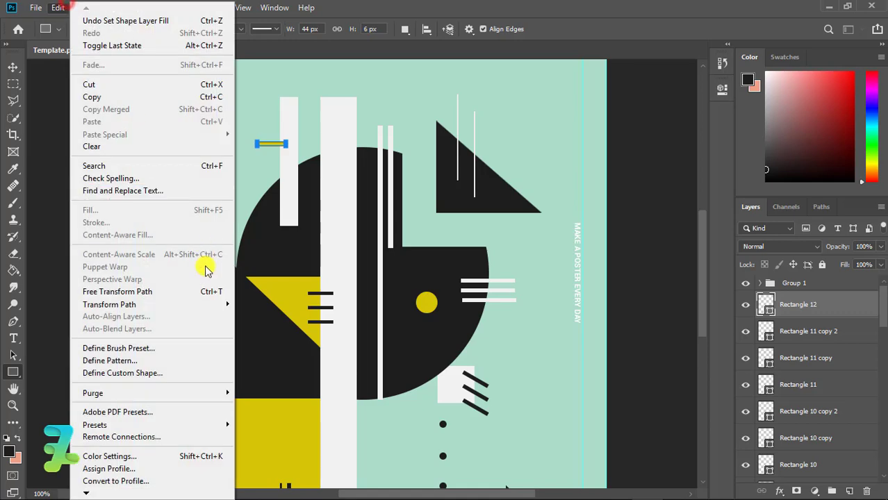
pyautogui.moveTo(233, 304)
pyautogui.click(253, 335)
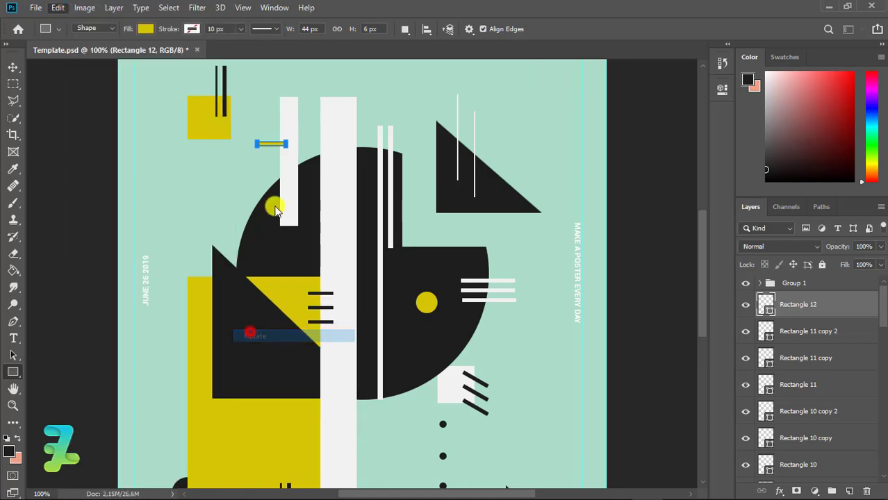
pyautogui.moveTo(257, 153); pyautogui.dragTo(267, 164)
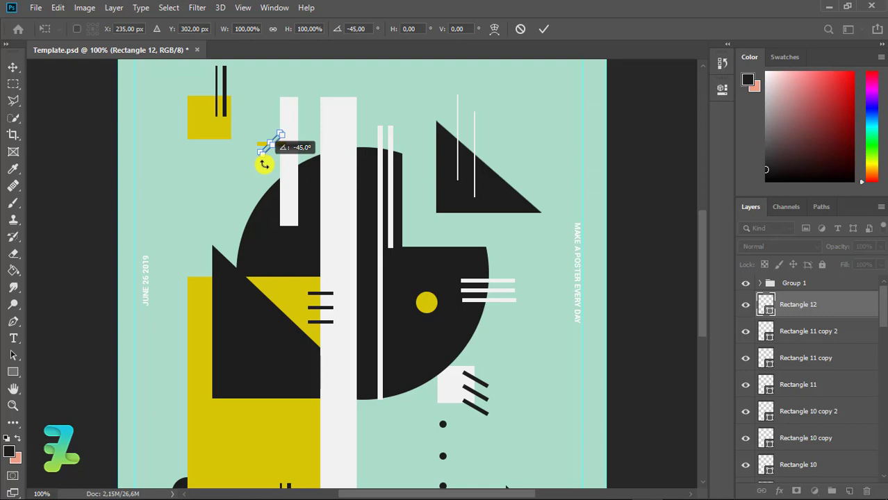
pyautogui.moveTo(264, 164); pyautogui.dragTo(261, 164)
pyautogui.click(18, 68)
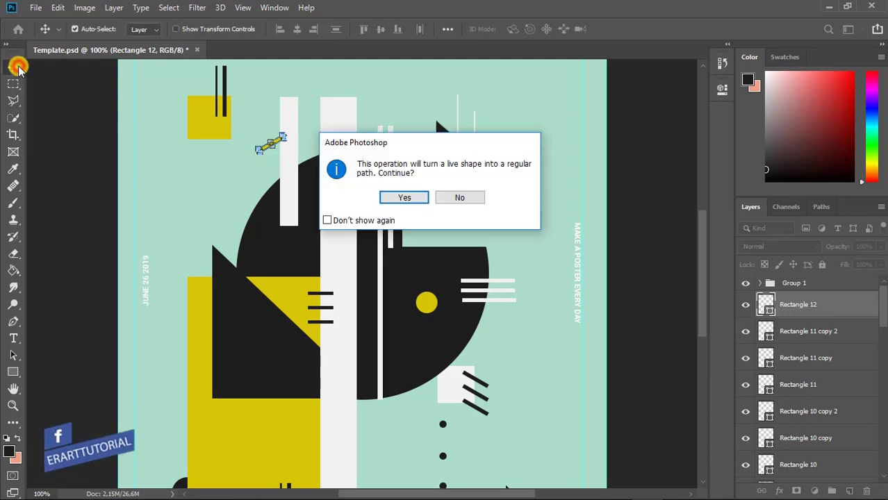
pyautogui.click(413, 195)
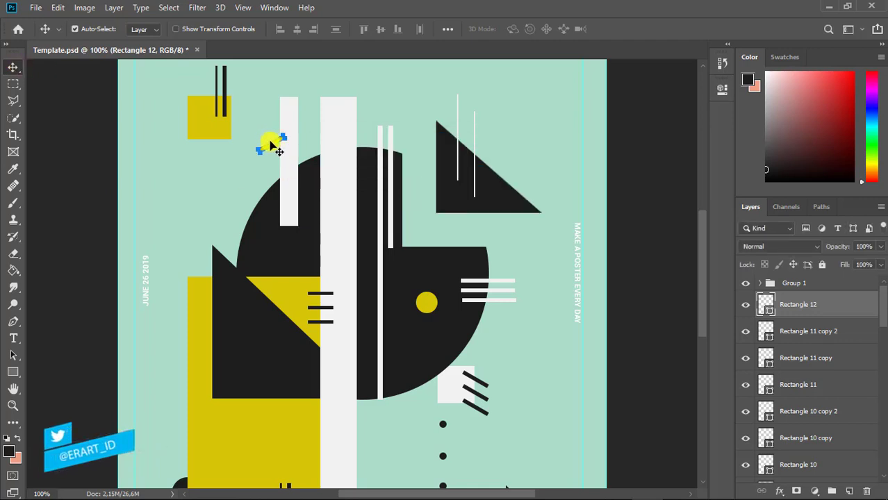
# Step: Move the slanted yellow bar up along the narrow white bar's left edge and duplicate it three times downward into a stack of four
pyautogui.moveTo(271, 148); pyautogui.dragTo(276, 130)
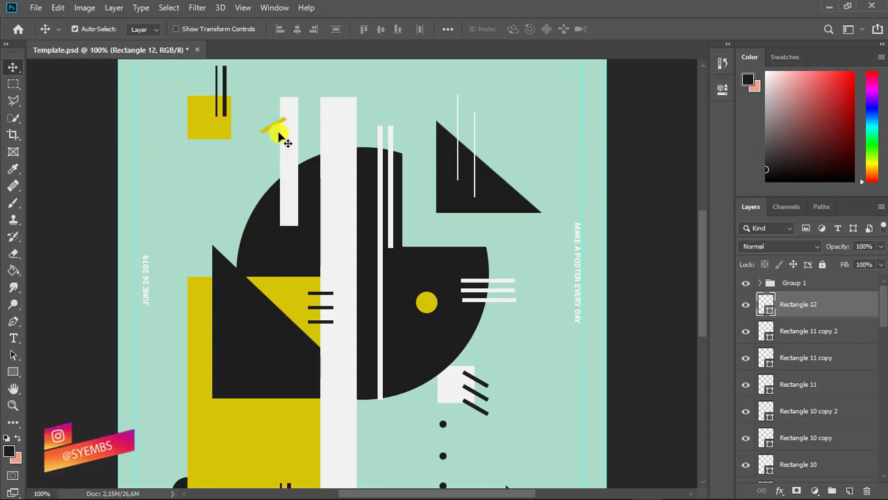
pyautogui.hotkey('ctrl', 'j')
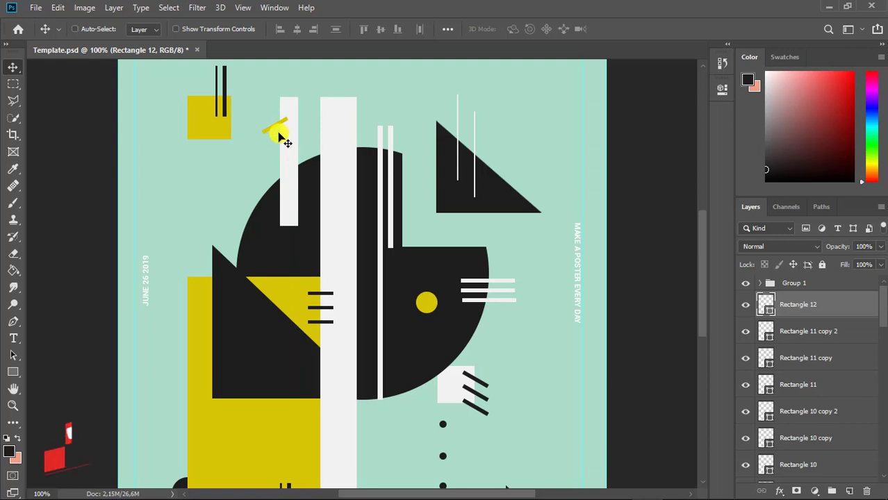
pyautogui.moveTo(271, 128); pyautogui.dragTo(275, 188)
pyautogui.hotkey('ctrl', 'j')
pyautogui.press('ctrl')
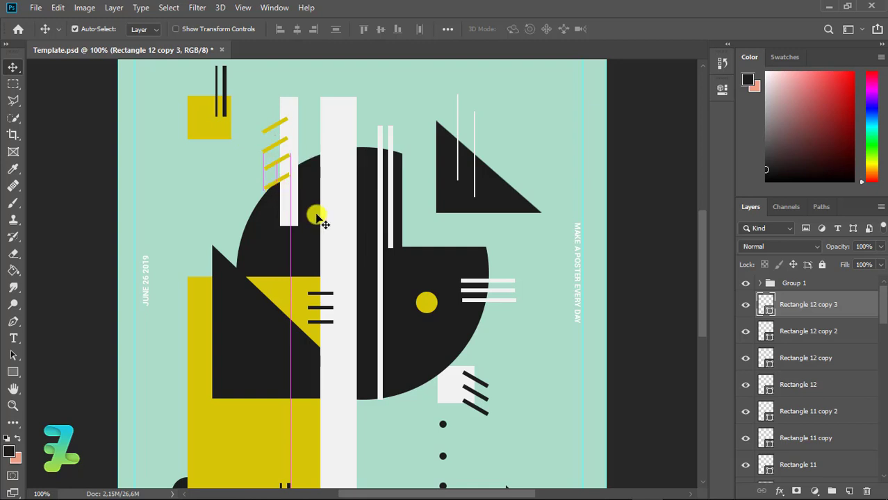
# Step: Select the four slanted yellow bars, Rectangle 12 through Rectangle 12 copy 3, and scale them down slightly together
pyautogui.keyDown('shift'); pyautogui.click(767, 384); pyautogui.keyUp('shift')
pyautogui.hotkey('ctrl', 't')
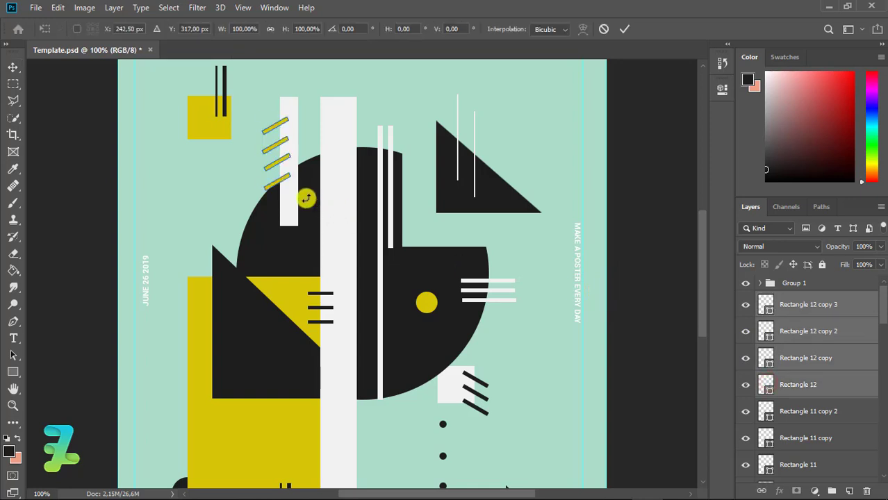
pyautogui.moveTo(289, 190); pyautogui.dragTo(292, 185)
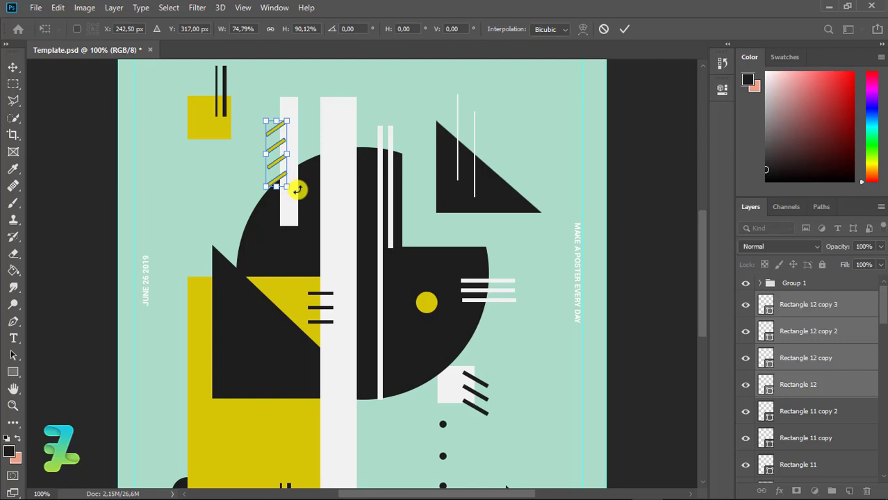
pyautogui.click(14, 68)
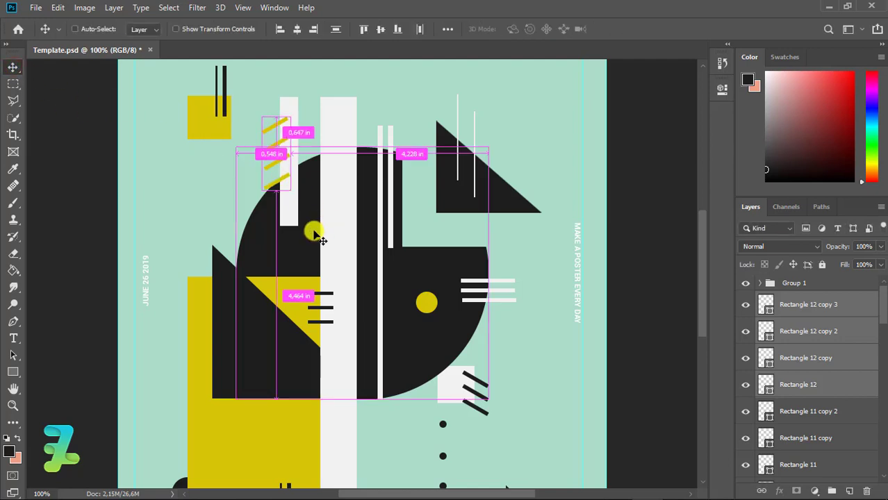
pyautogui.hotkey('ctrl', 't')
pyautogui.moveTo(290, 184); pyautogui.dragTo(285, 176)
pyautogui.click(15, 66)
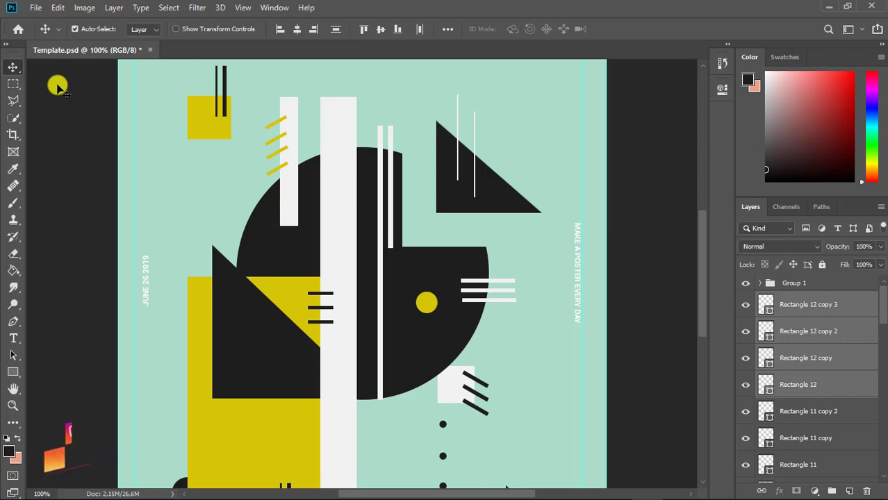
pyautogui.click(13, 67)
# Step: Group all the artwork layers from Rectangle 12 copy 3 down to Rectangle 8, leaving out the Color Fill 1 background
pyautogui.press('ctrl')
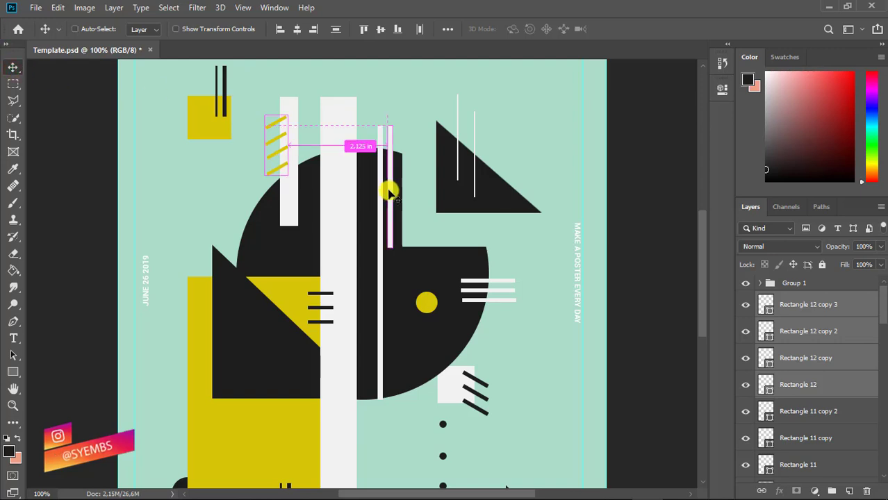
pyautogui.hotkey('ctrl', '-')
pyautogui.hotkey('ctrl', '-')
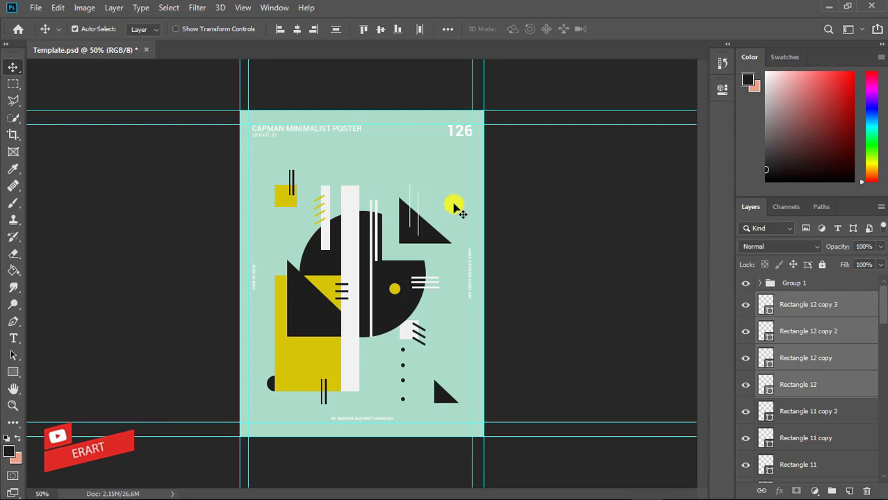
pyautogui.click(812, 315)
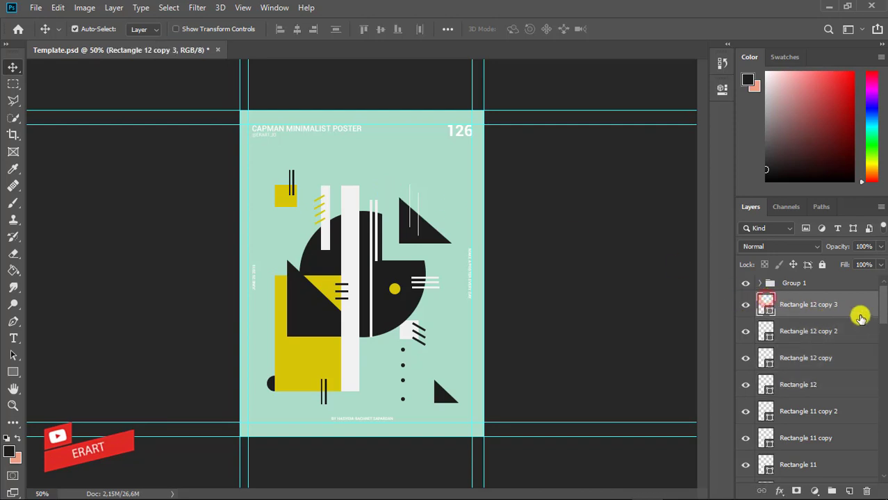
pyautogui.moveTo(880, 303); pyautogui.dragTo(869, 457)
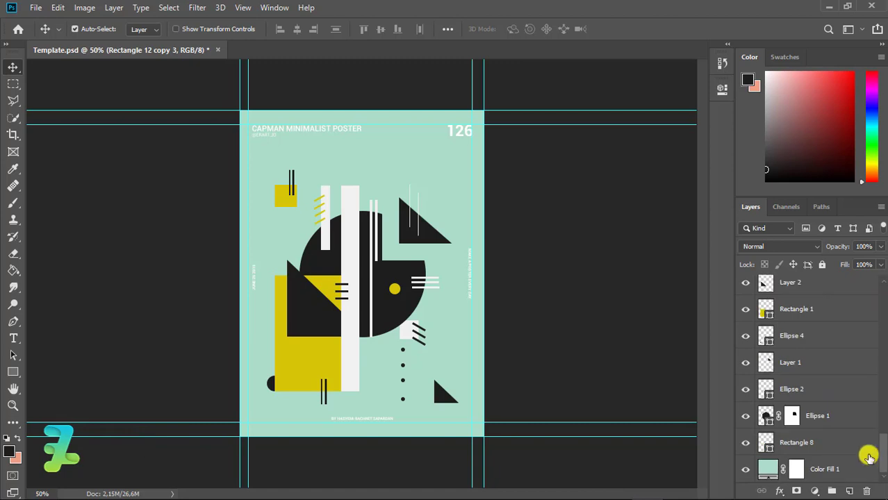
pyautogui.keyDown('shift'); pyautogui.click(832, 440); pyautogui.keyUp('shift')
pyautogui.hotkey('ctrl', 'g')
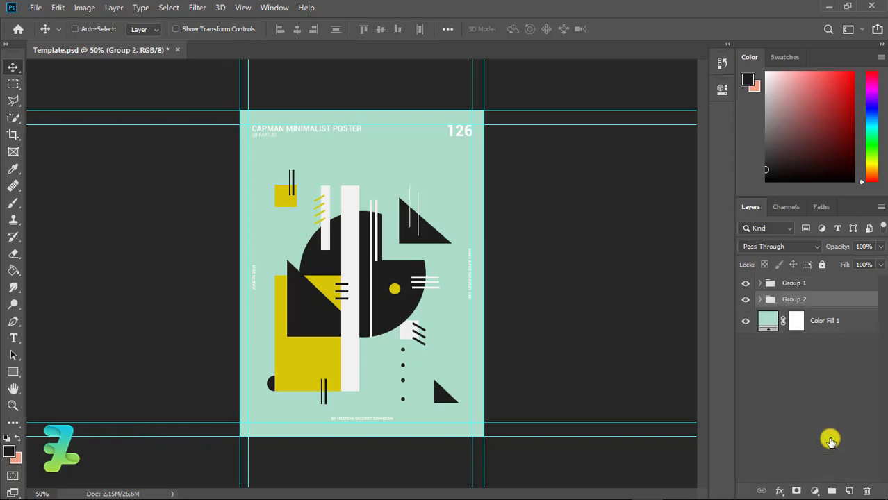
# Step: Centre the artwork group horizontally and vertically on the whole canvas, and clear the selection
pyautogui.hotkey('ctrl', 'a')
pyautogui.click(297, 29)
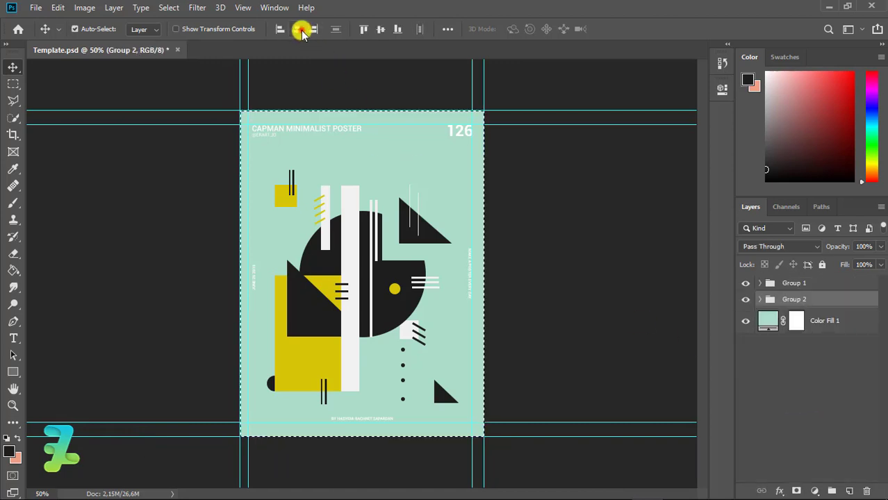
pyautogui.click(381, 29)
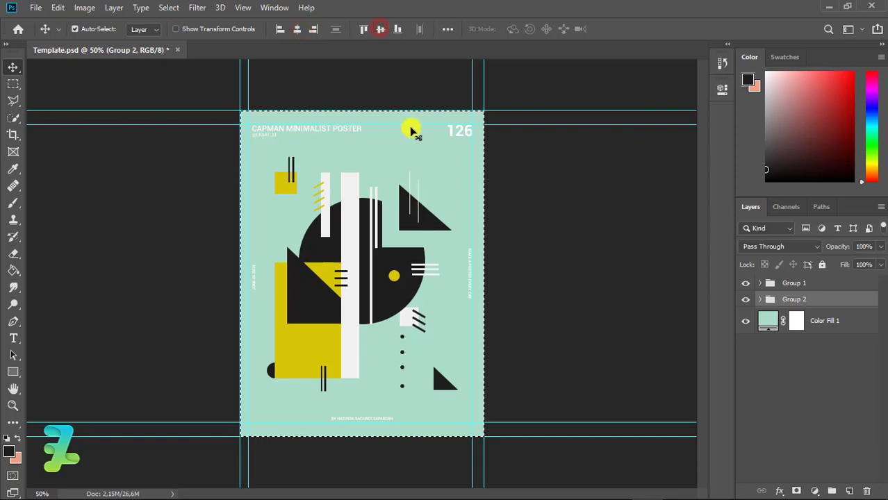
pyautogui.click(298, 28)
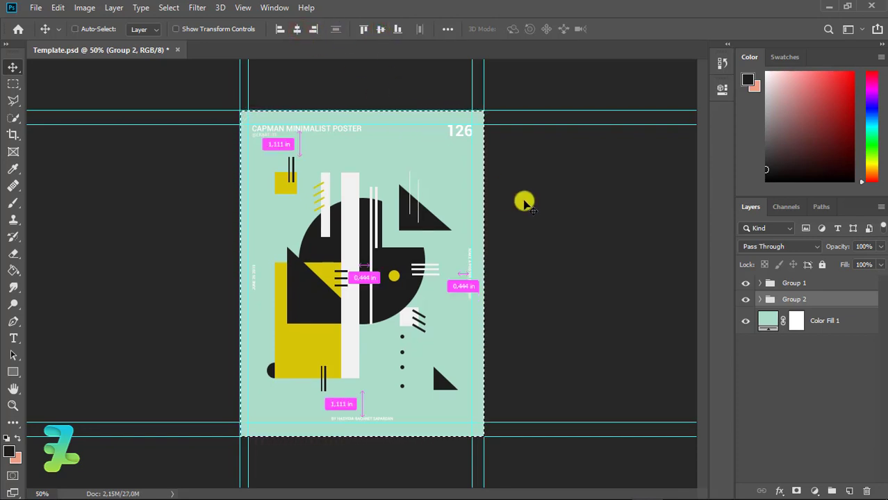
pyautogui.hotkey('ctrl', 'd')
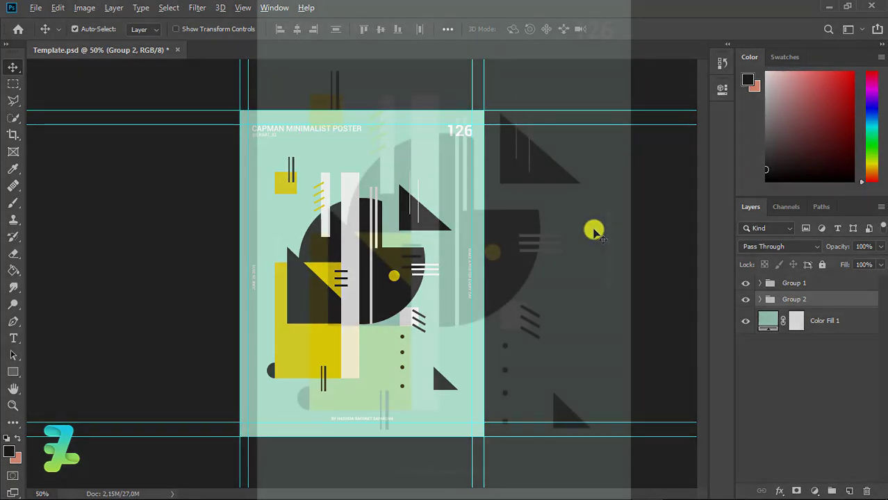